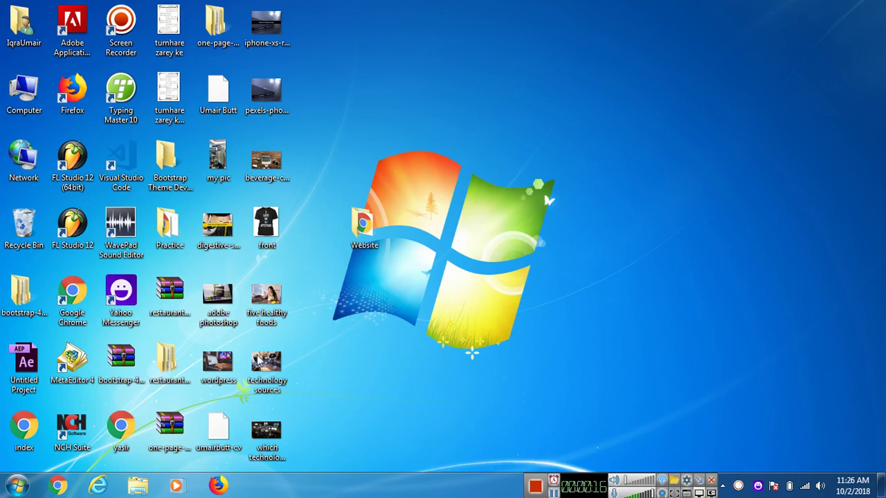
Step: Launch XAMPP Control Panel, start Apache and MySQL, then minimize the panel
left_click(16, 486)
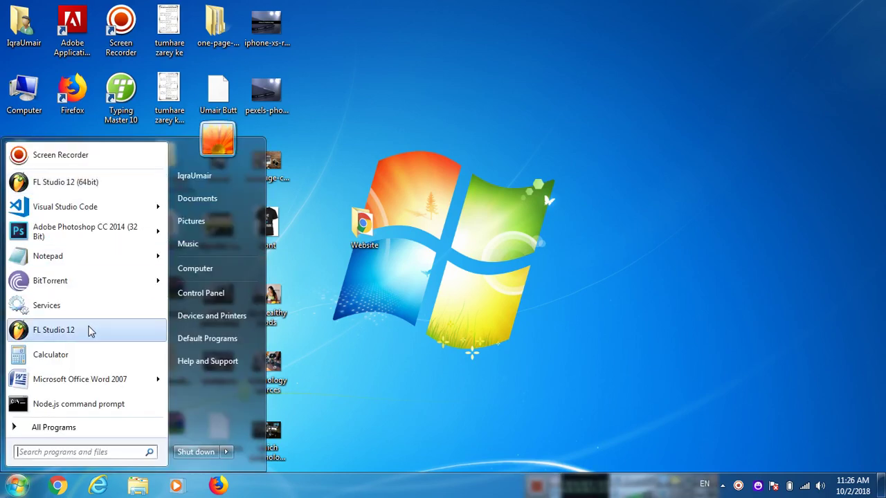
type("xampp")
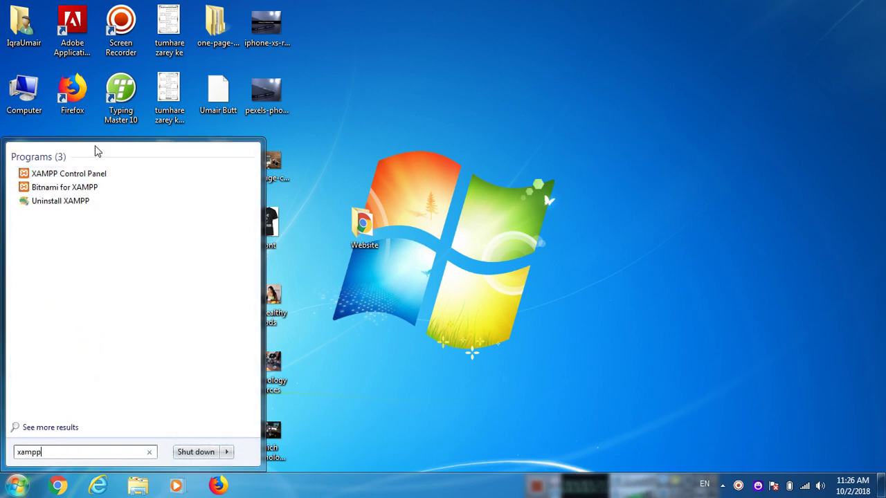
left_click(78, 174)
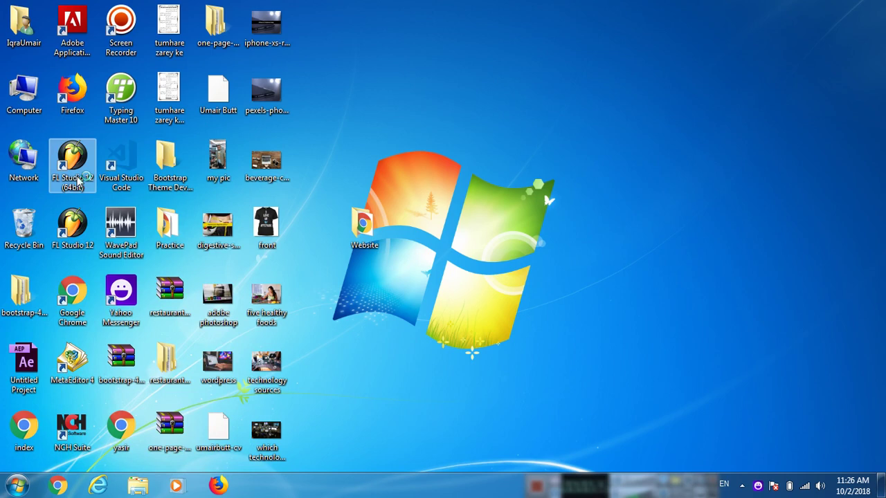
left_click(224, 74)
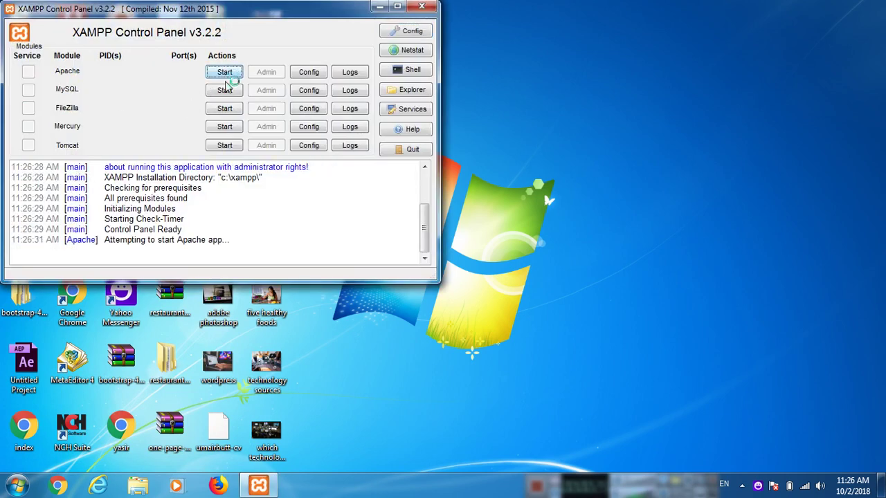
left_click(224, 90)
left_click_drag(225, 15, 497, 67)
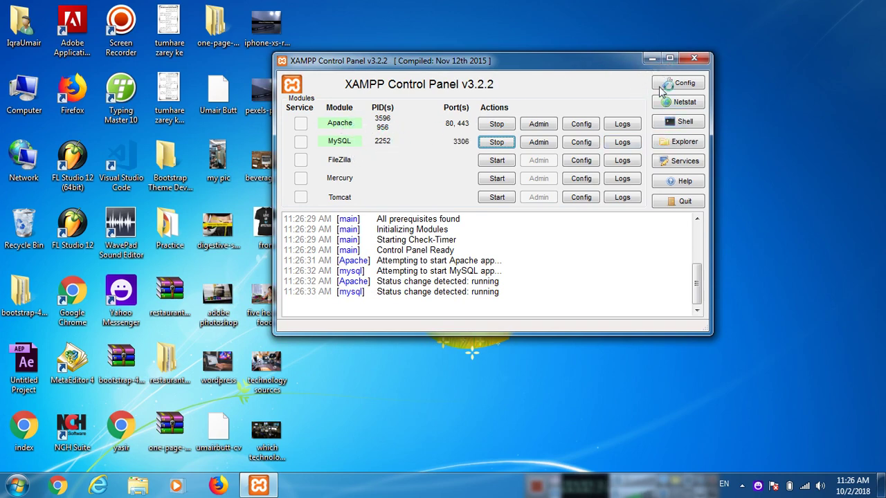
left_click(652, 59)
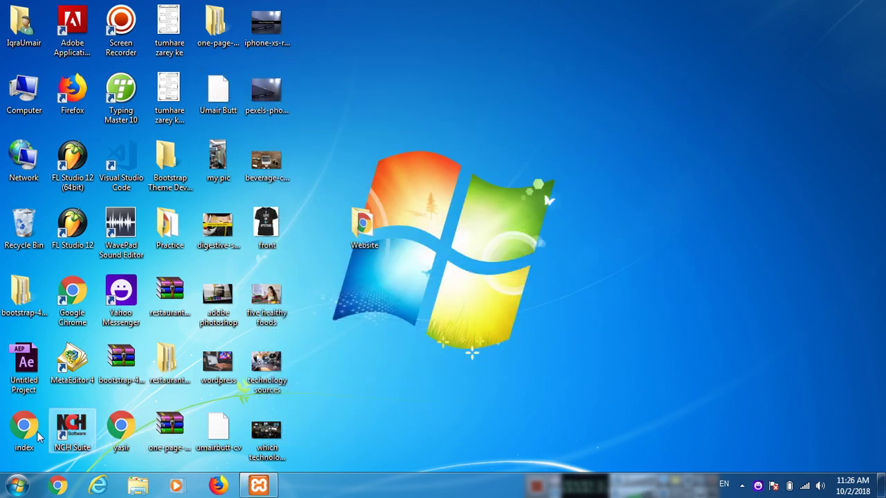
Step: Load localhost/wordpress/wp-admin in a new Chrome window
left_click(57, 486)
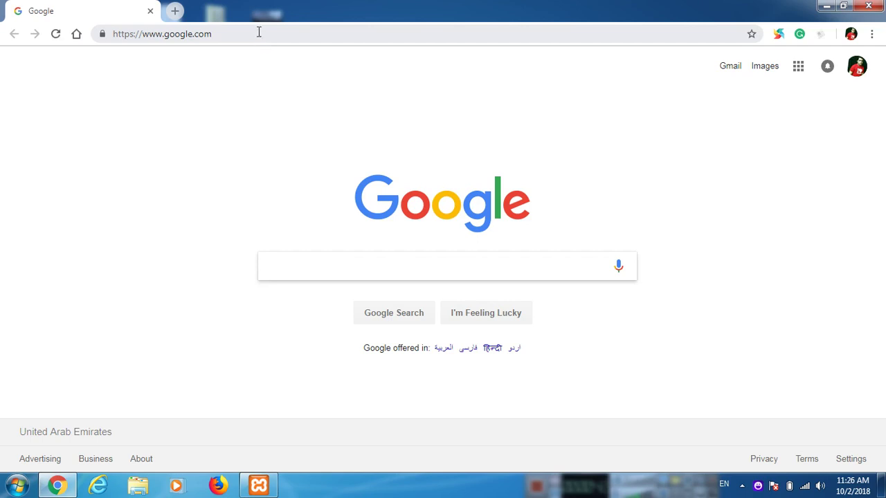
left_click(259, 33)
type("loca")
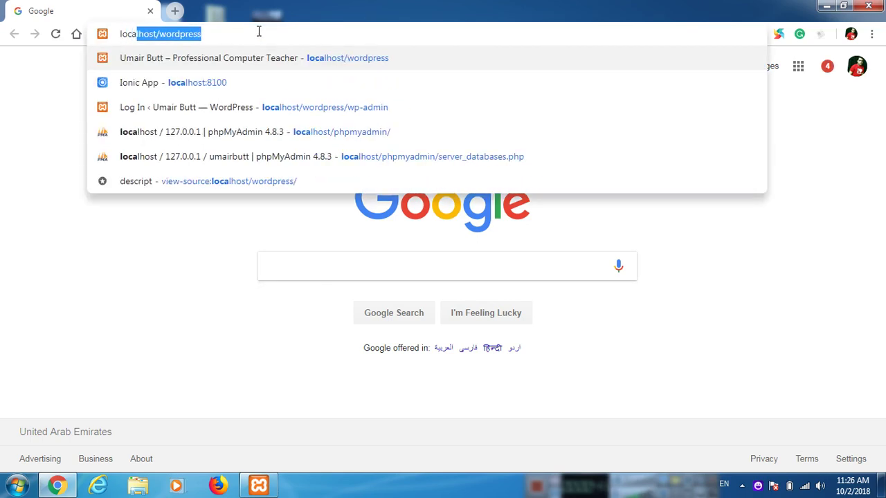
type("lhost/wordpress/wpa-")
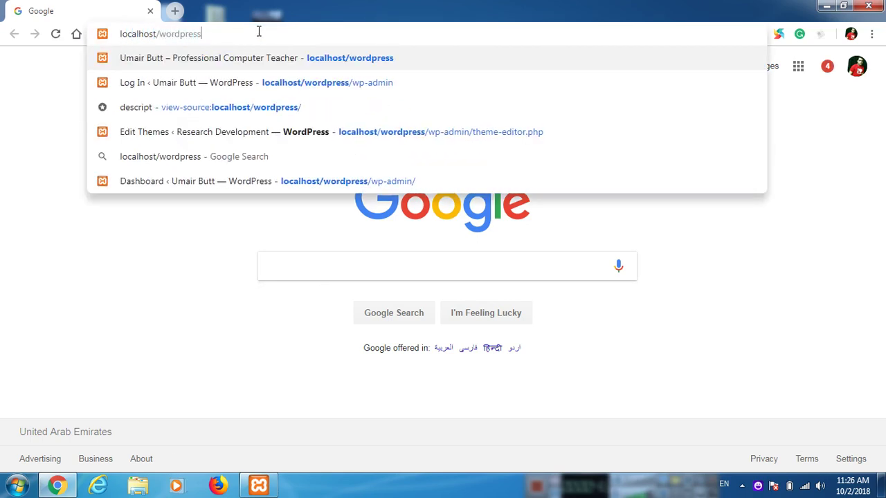
key("BackSpace")
key("BackSpace")
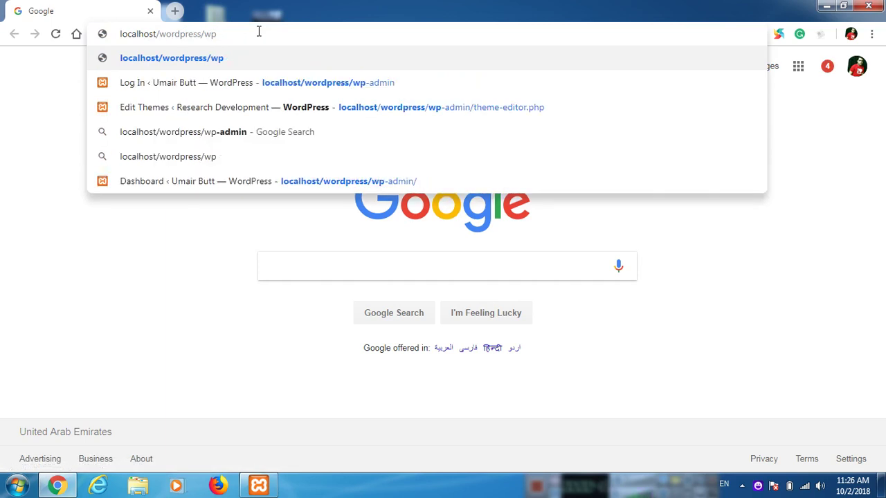
type("-admin")
key("Return")
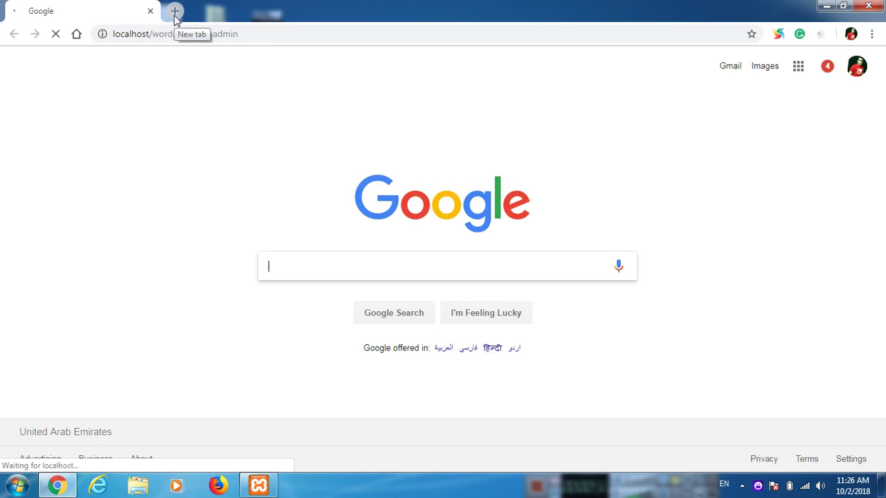
Step: Log in with the administrator username and password
type("a")
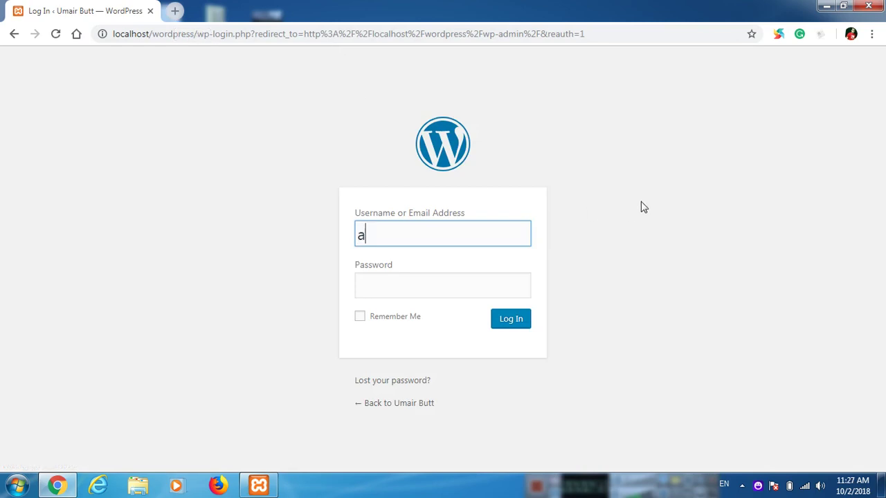
type("dmin")
key("Tab")
type("admin")
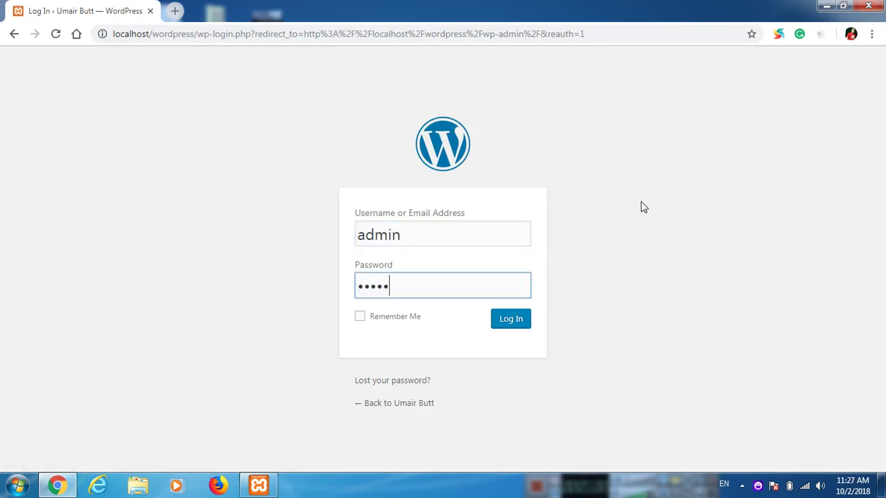
type("12345")
key("Return")
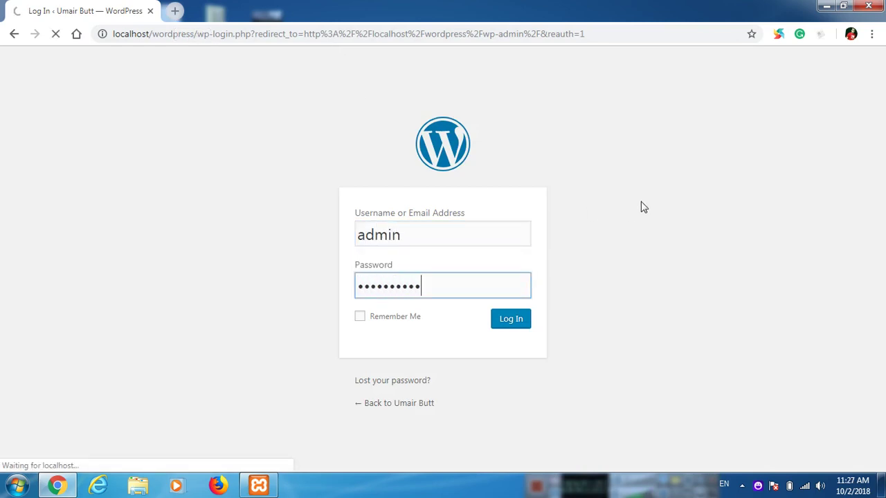
Step: Open localhost/wordpress in a second tab beside the dashboard
left_click(173, 12)
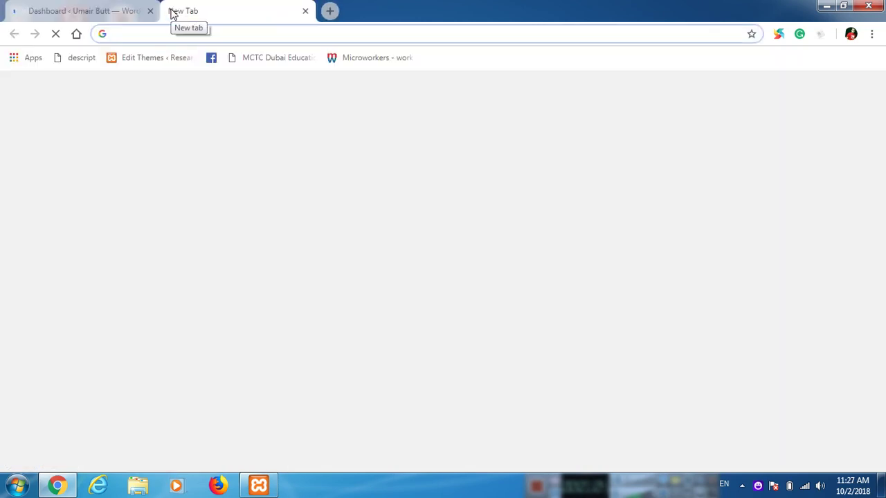
type("localhost/")
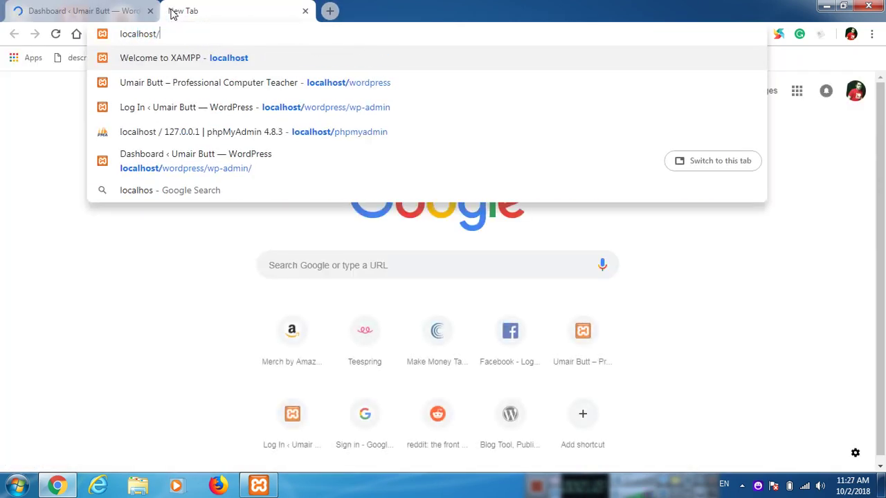
type("wordpress")
key("Return")
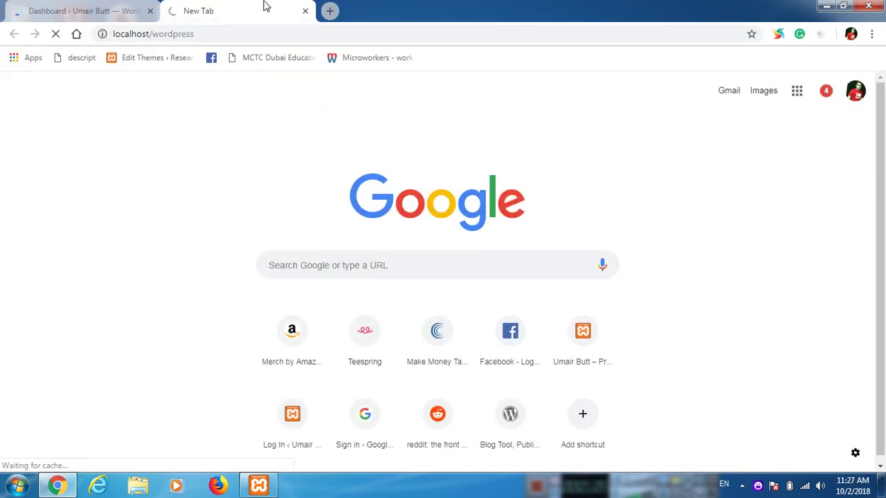
left_click(83, 9)
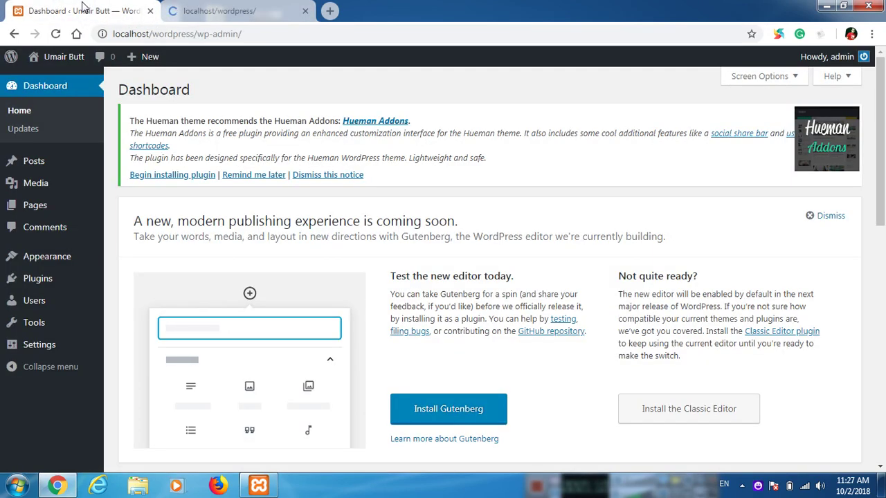
left_click(223, 7)
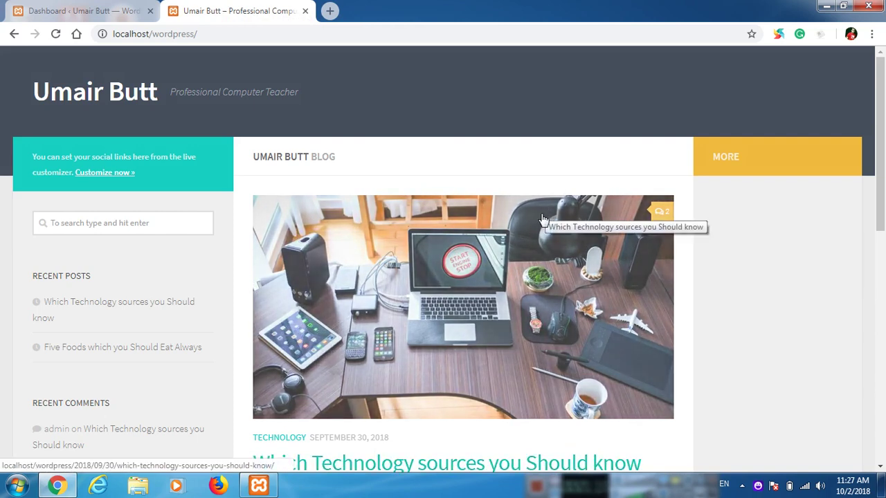
Step: Review the front page sidebar's search, recent posts, archives, categories and meta sections
scroll(543, 220, "down", 6)
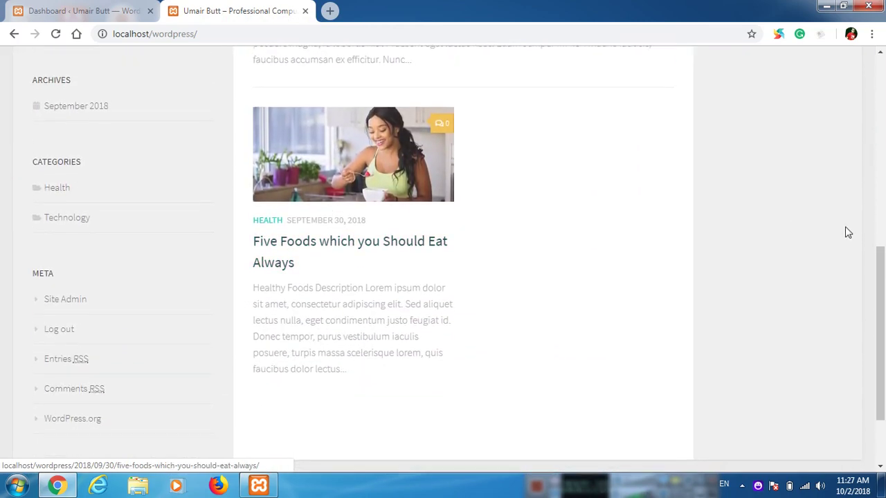
scroll(795, 267, "up", 6)
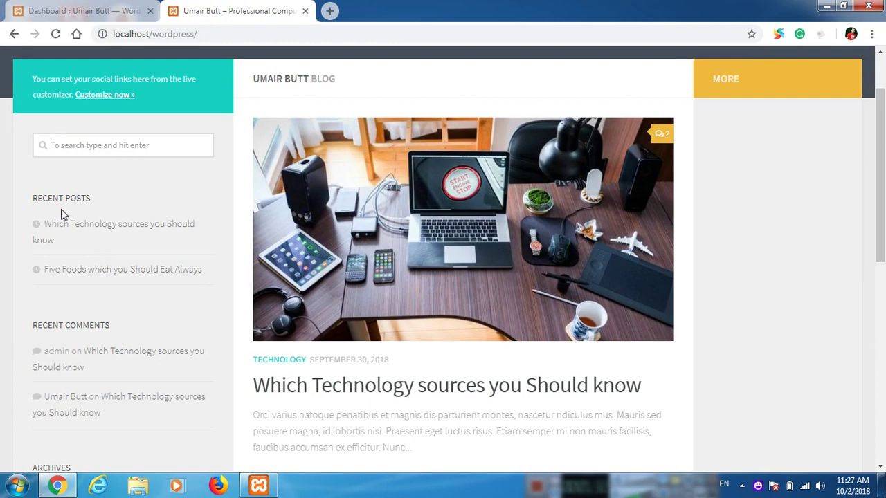
left_click(100, 146)
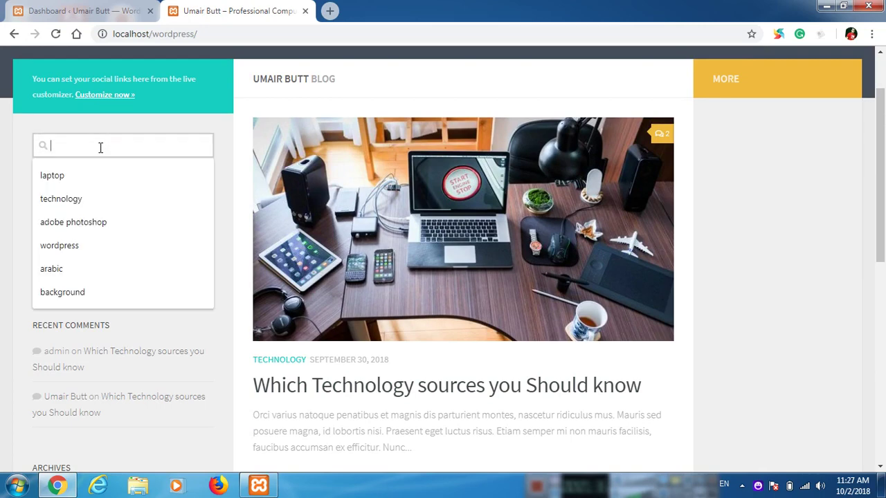
left_click(24, 184)
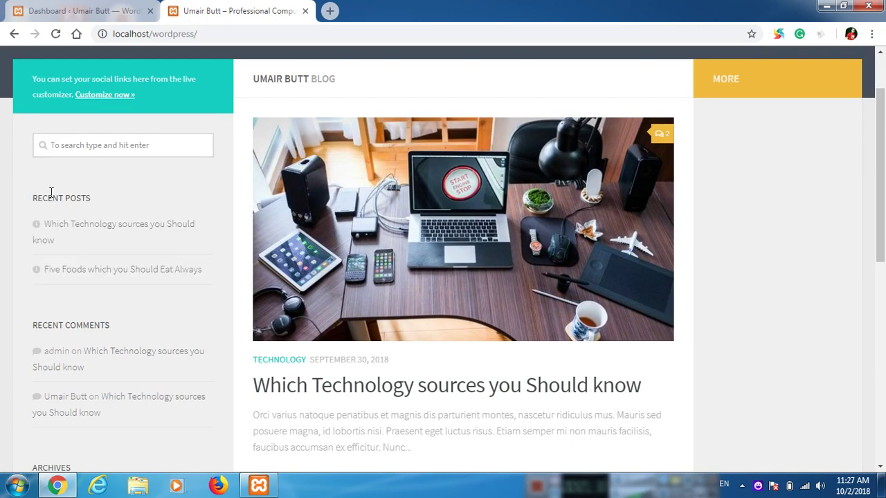
scroll(90, 249, "down", 2)
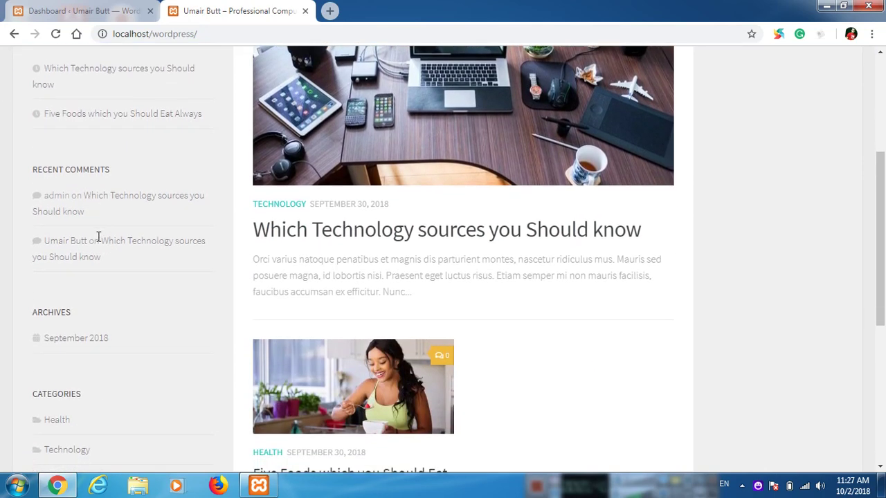
scroll(95, 247, "down", 1)
scroll(66, 247, "down", 4)
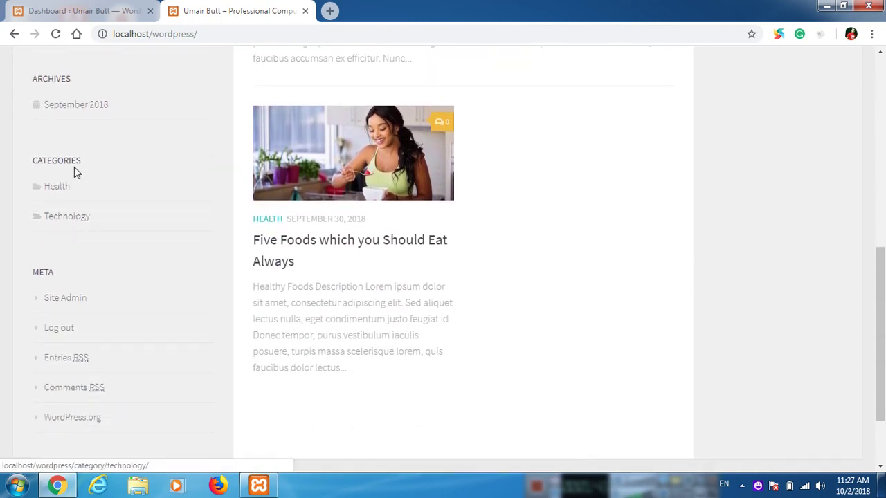
scroll(95, 290, "up", 8)
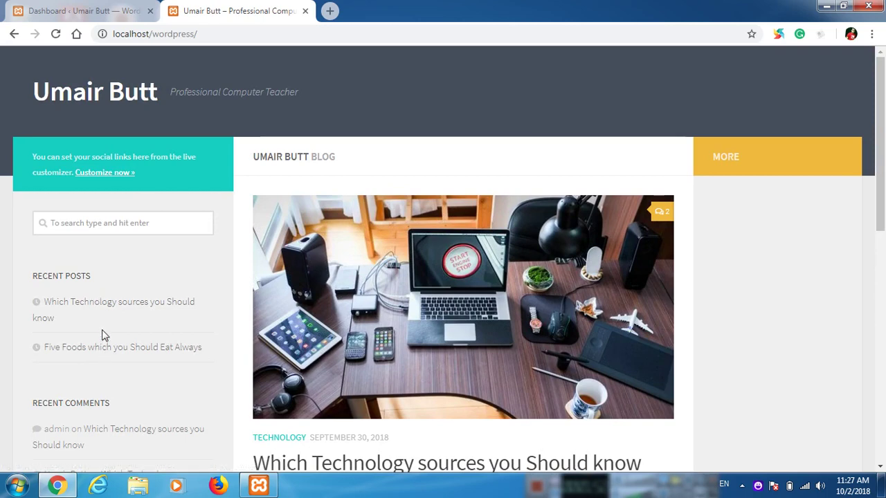
Step: Return to the dashboard tab and open Appearance > Widgets
left_click(82, 10)
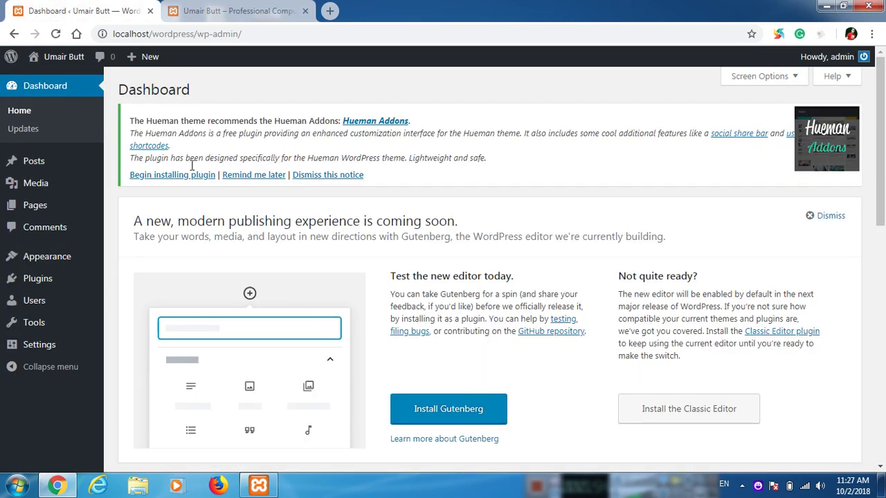
mouse_move(74, 265)
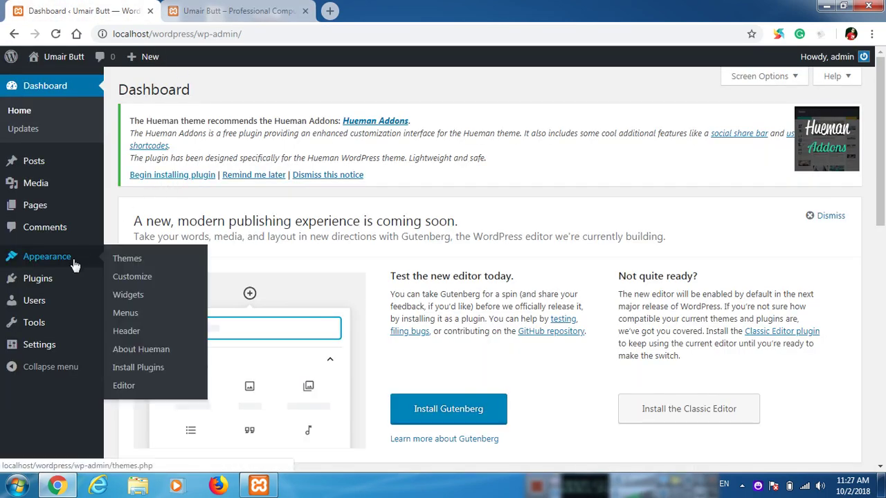
left_click(141, 298)
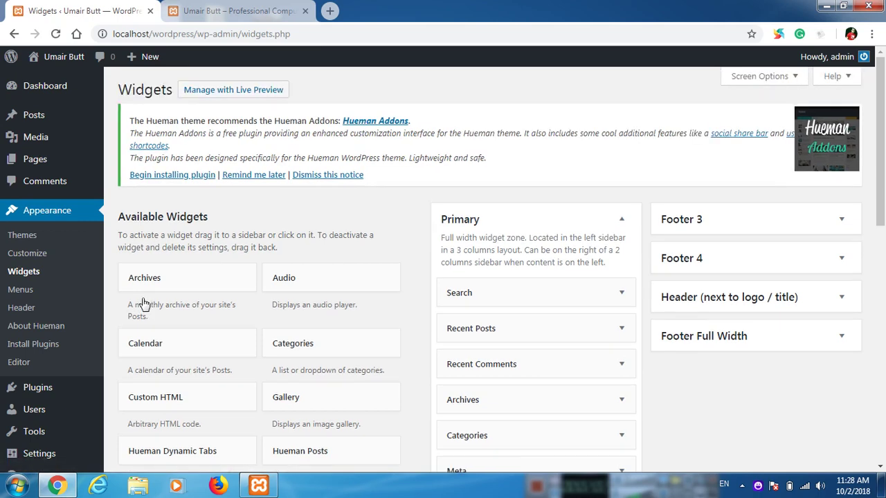
scroll(379, 238, "down", 2)
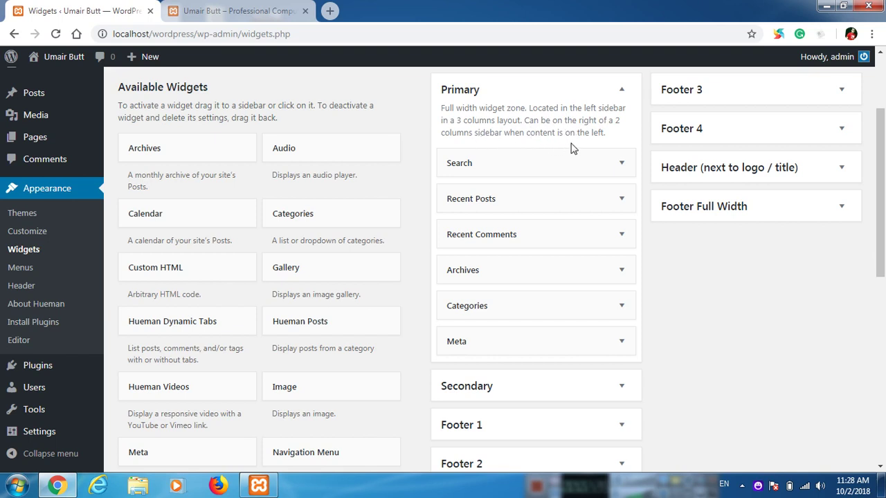
Step: Compare the live site's sidebar against the Primary widget list
left_click(252, 7)
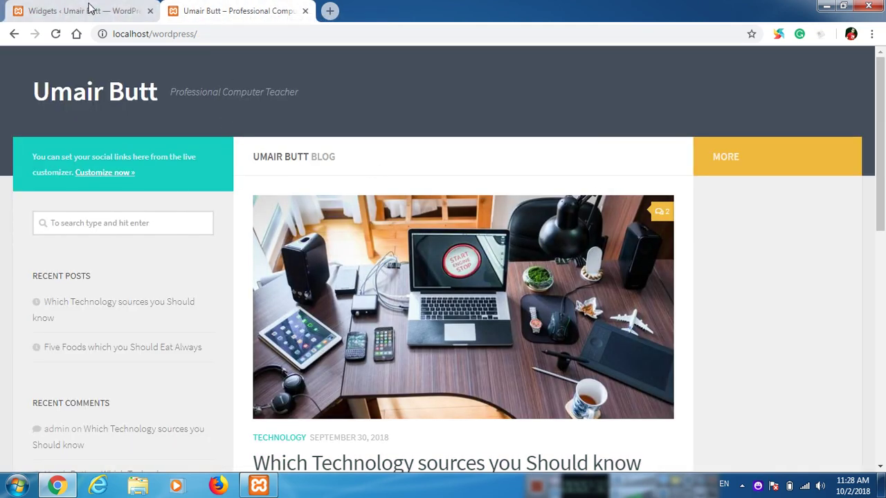
left_click(78, 9)
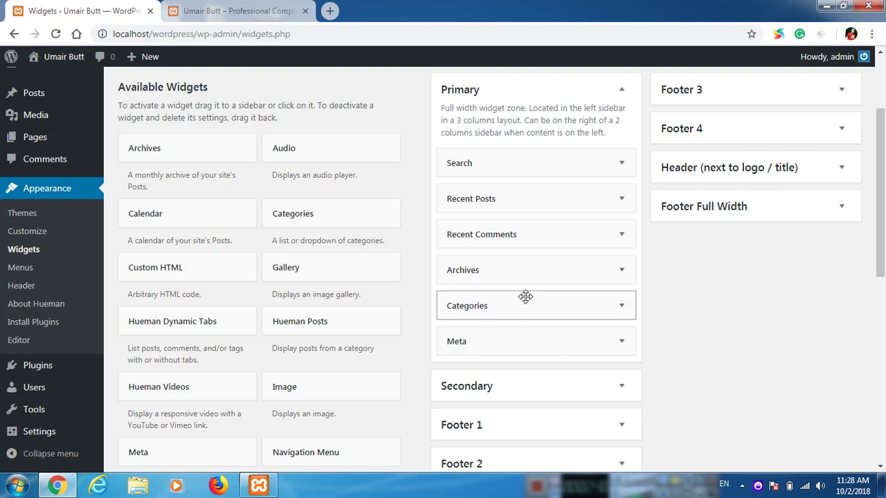
left_click(263, 11)
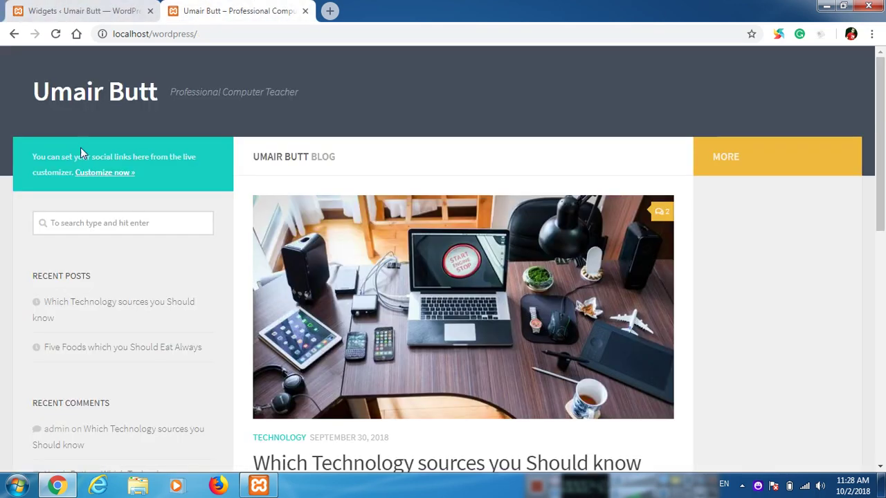
scroll(84, 153, "down", 5)
scroll(86, 156, "down", 3)
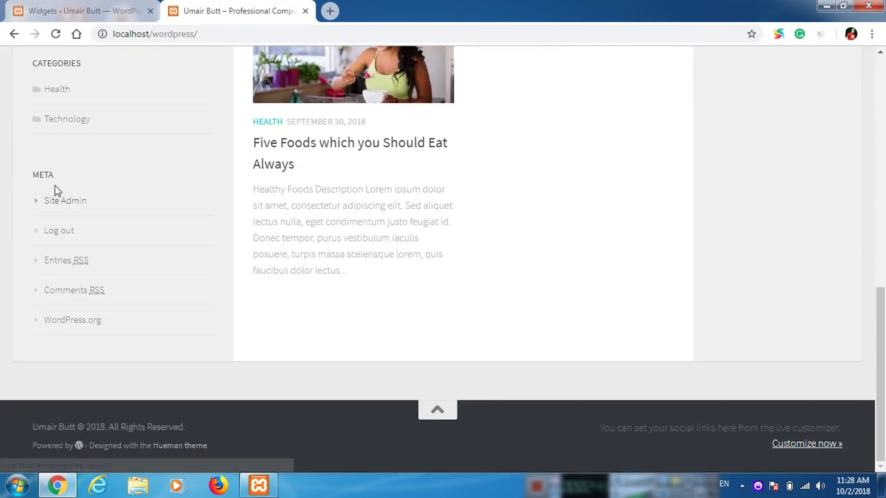
Step: Delete the Meta widget from Primary and reload the site to confirm it's gone
left_click(70, 5)
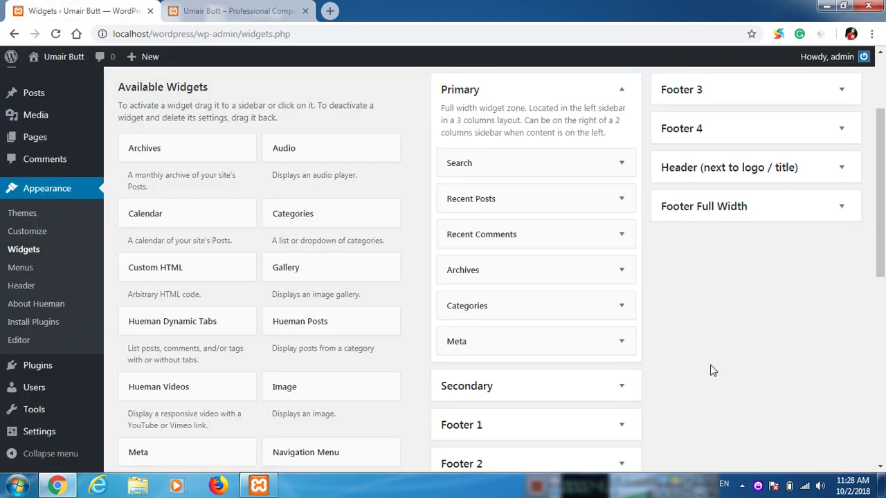
left_click(620, 344)
scroll(478, 348, "down", 3)
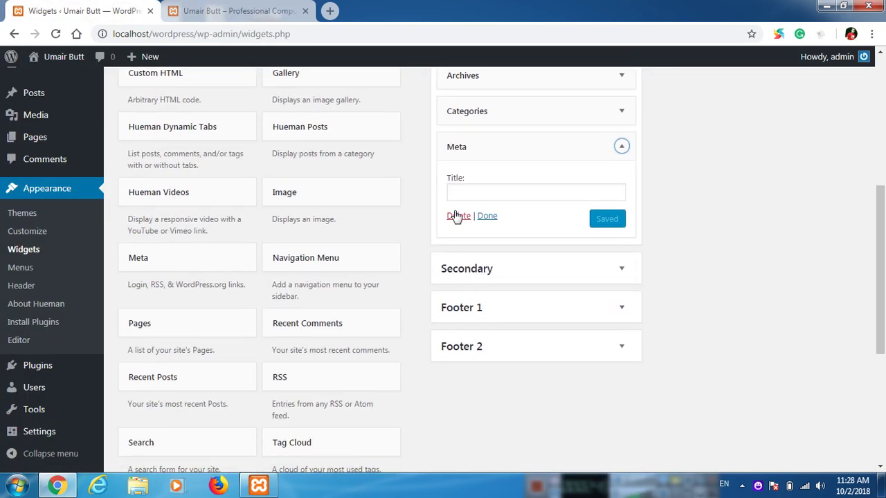
left_click(457, 216)
left_click(176, 7)
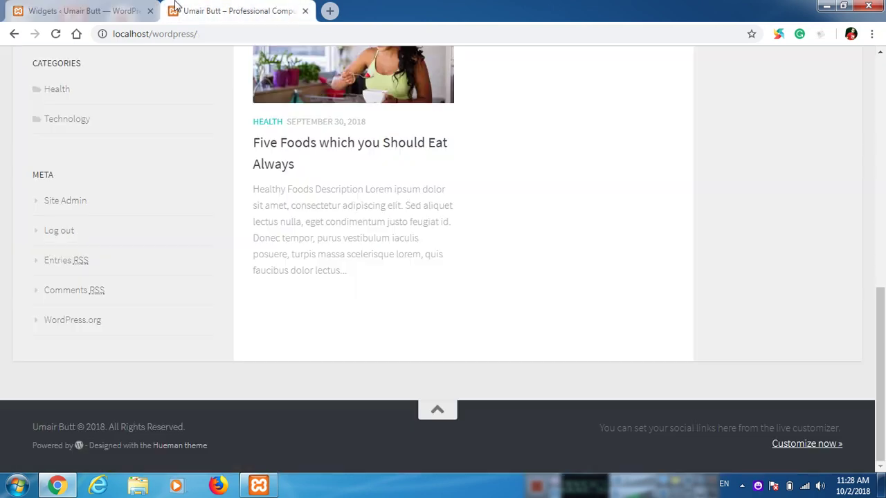
left_click(56, 33)
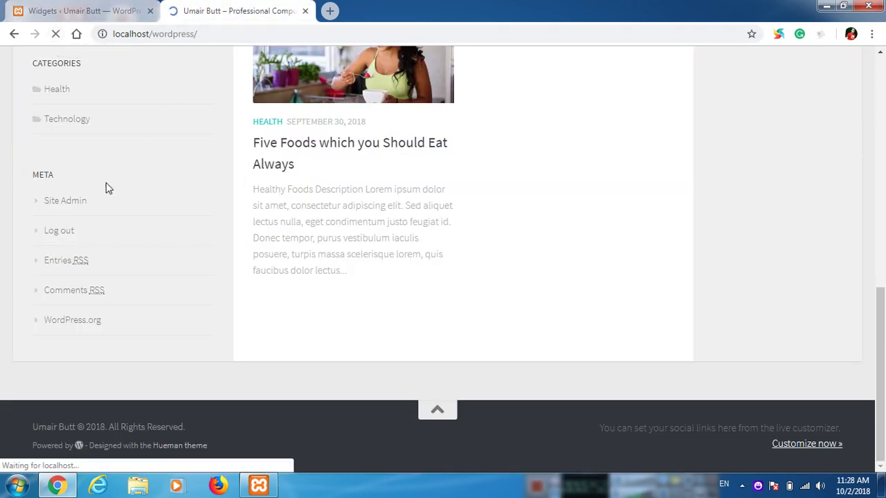
scroll(109, 265, "up", 2)
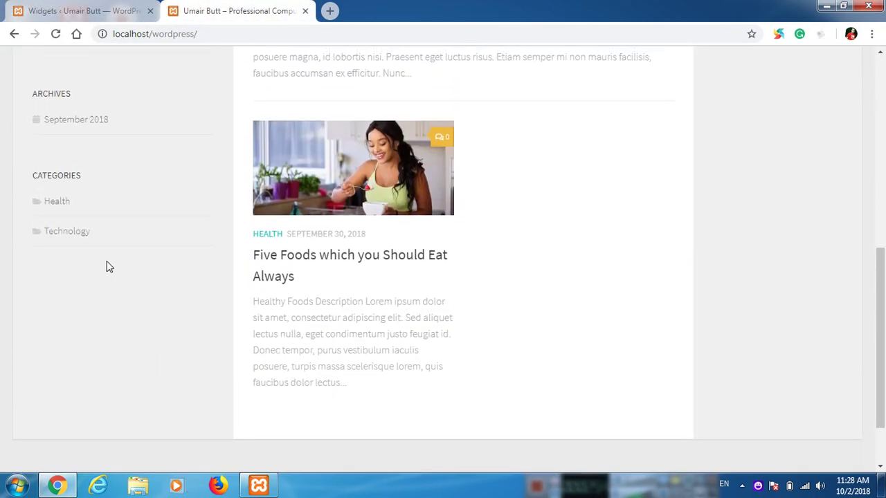
Step: Delete the Archives widget from Primary and reload the site to confirm
left_click(81, 8)
scroll(684, 248, "up", 5)
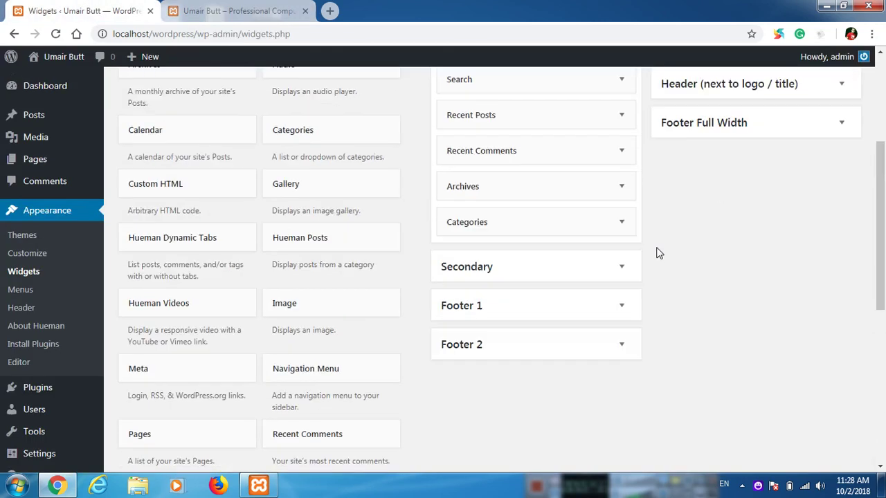
left_click(620, 276)
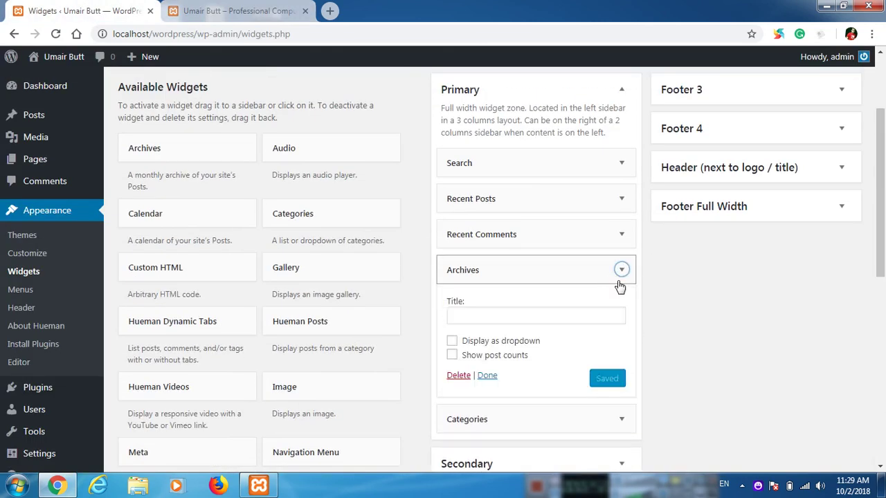
left_click(451, 377)
left_click(235, 11)
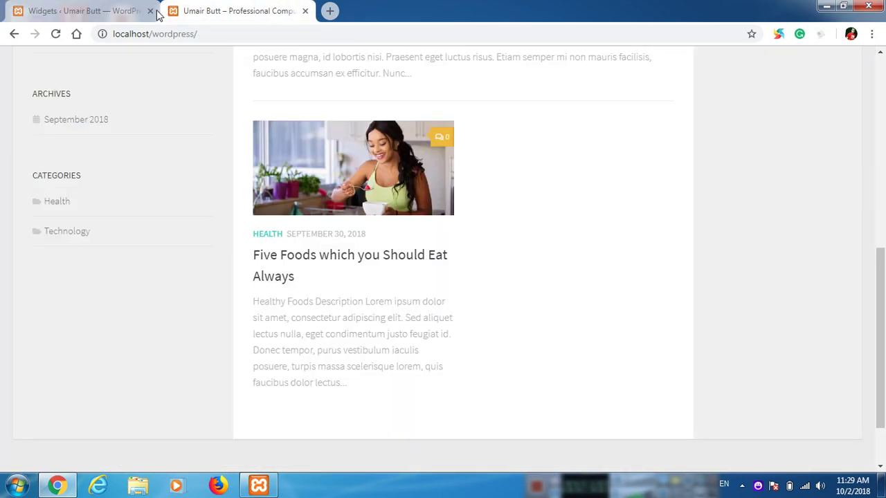
left_click(56, 33)
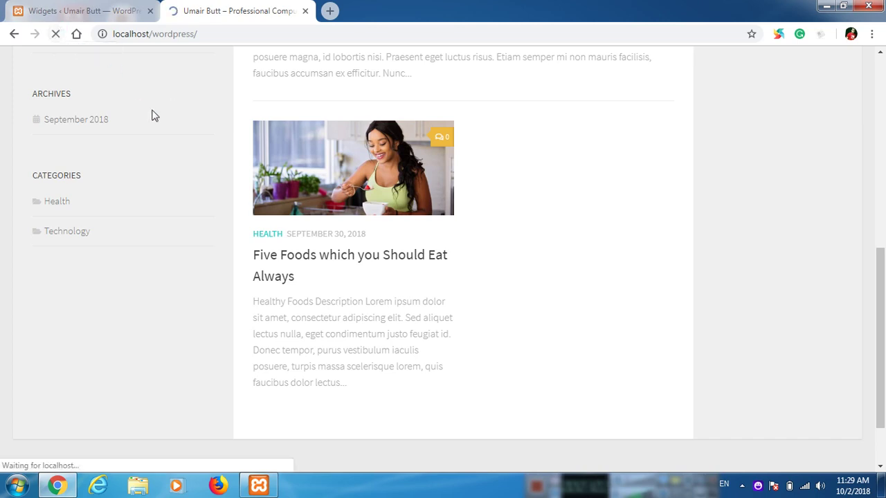
scroll(138, 216, "up", 2)
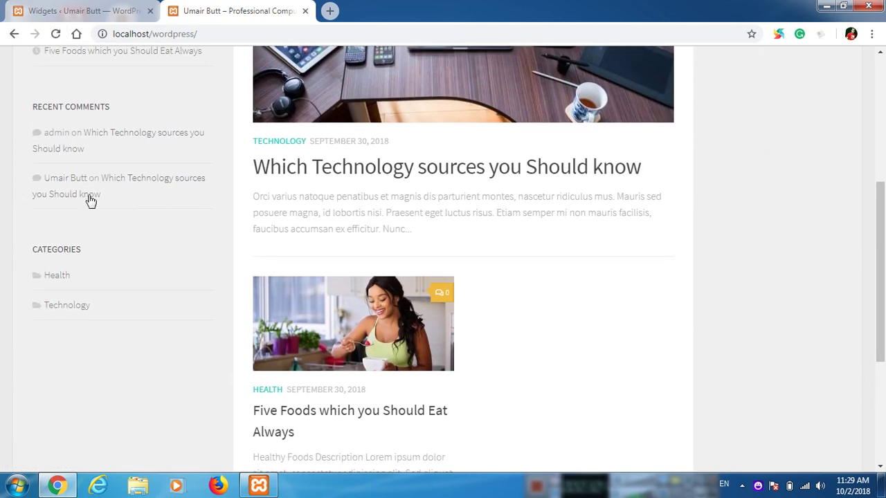
scroll(90, 197, "up", 2)
Step: Expand the Secondary widget area
left_click(73, 8)
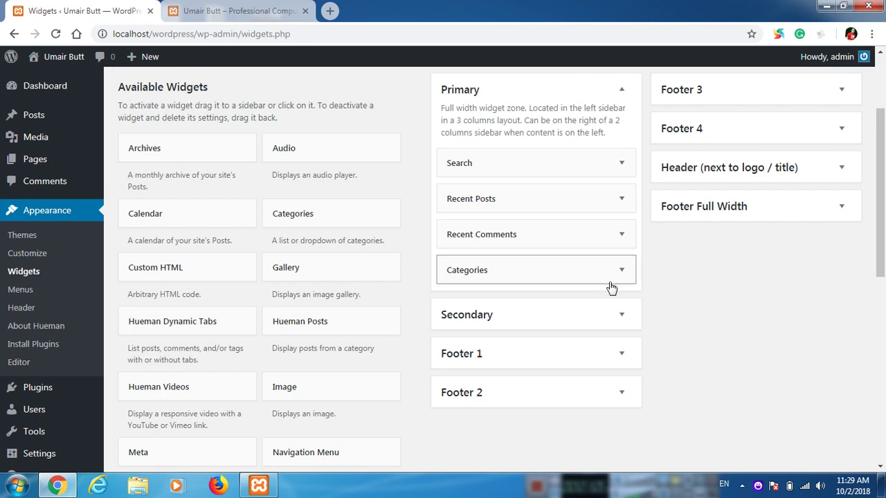
left_click(622, 315)
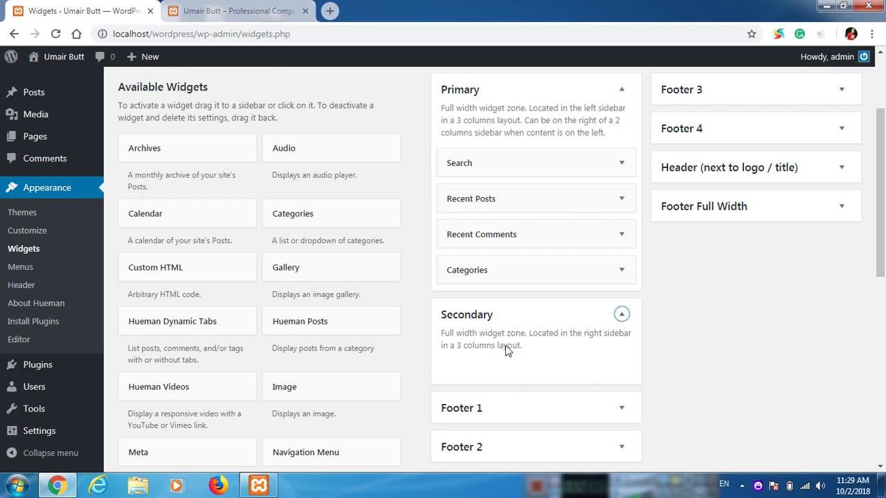
left_click(235, 11)
scroll(740, 303, "up", 2)
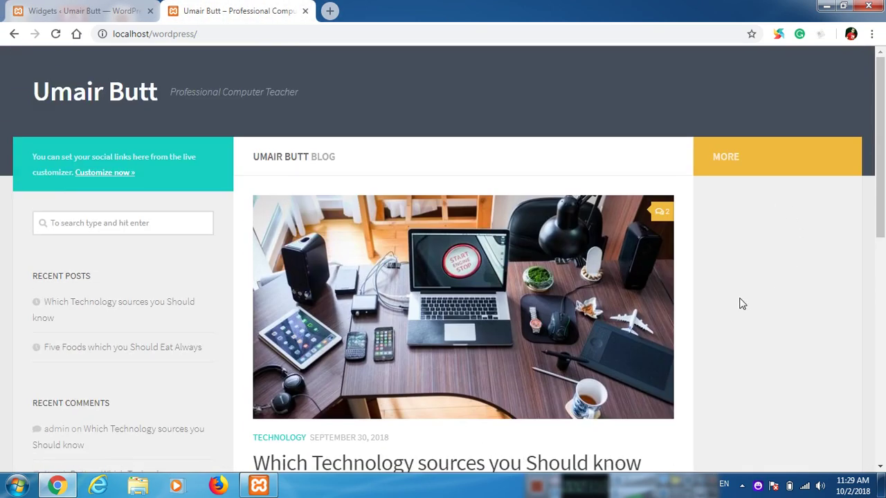
left_click(108, 9)
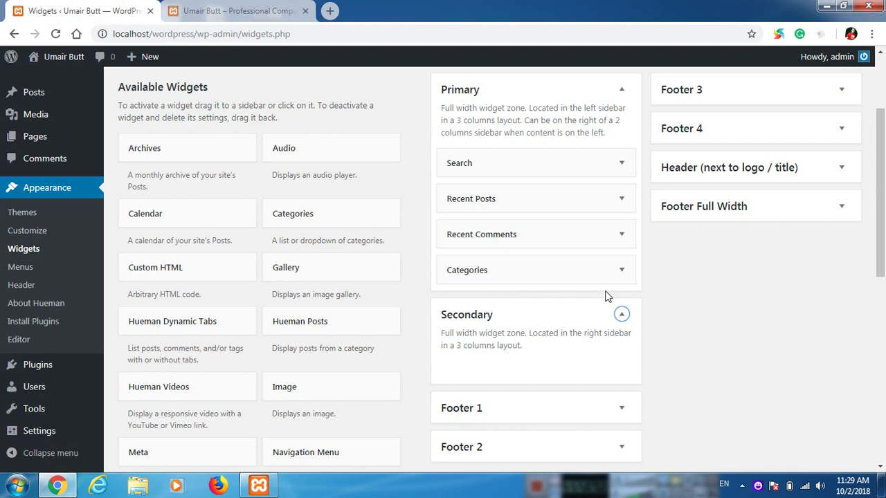
Step: Drag Categories from Primary into Secondary and reload the site to verify
left_click_drag(516, 267, 515, 351)
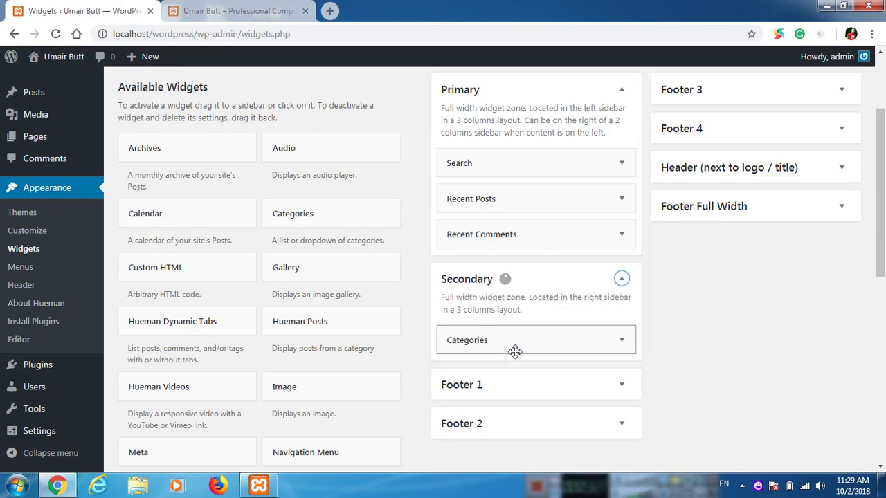
left_click(232, 11)
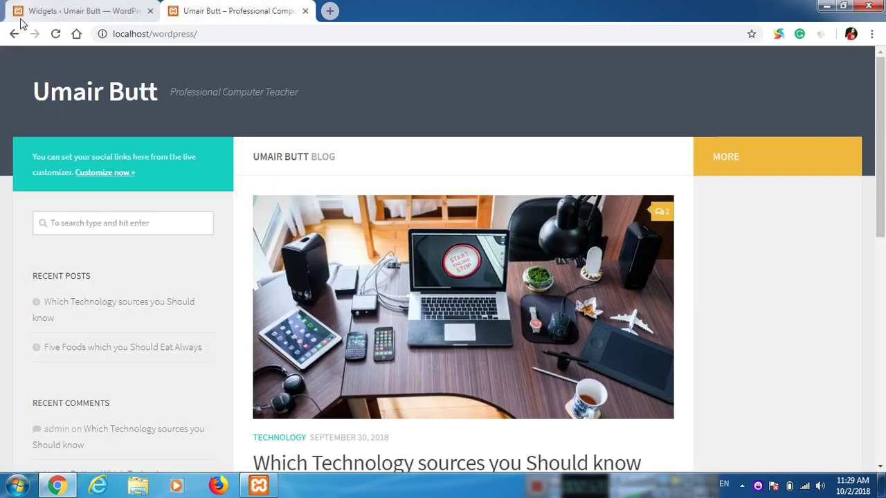
left_click(53, 36)
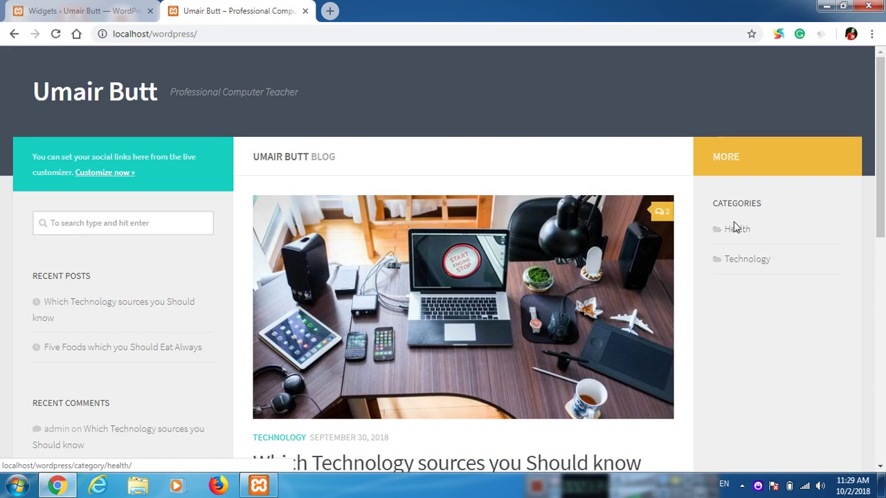
left_click(83, 11)
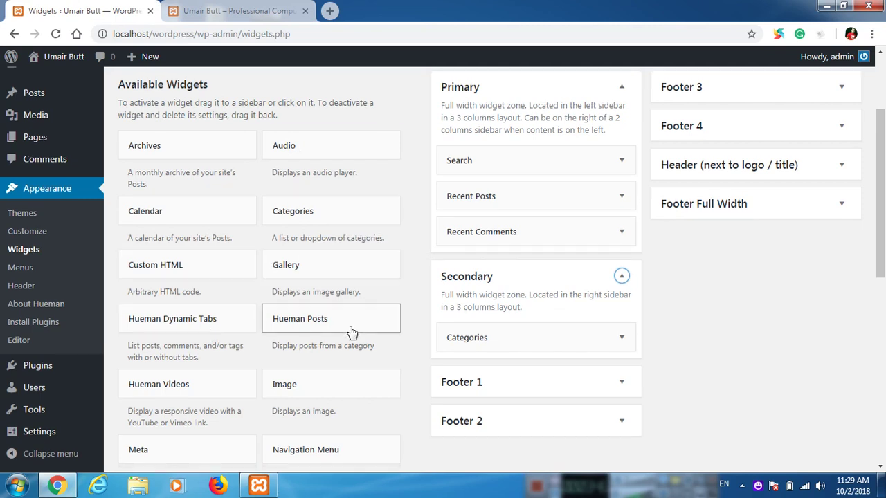
Step: Add a Calendar widget to the Secondary sidebar titled 'CA' and save it
scroll(352, 332, "down", 3)
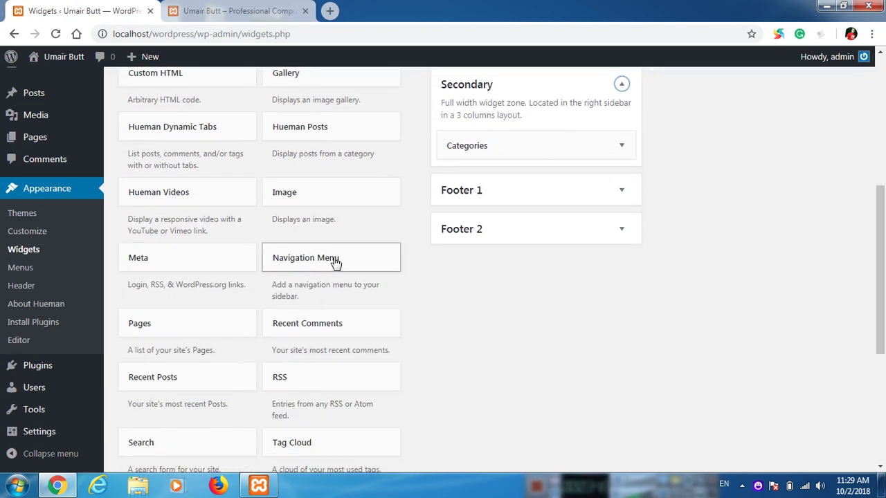
scroll(335, 258, "up", 3)
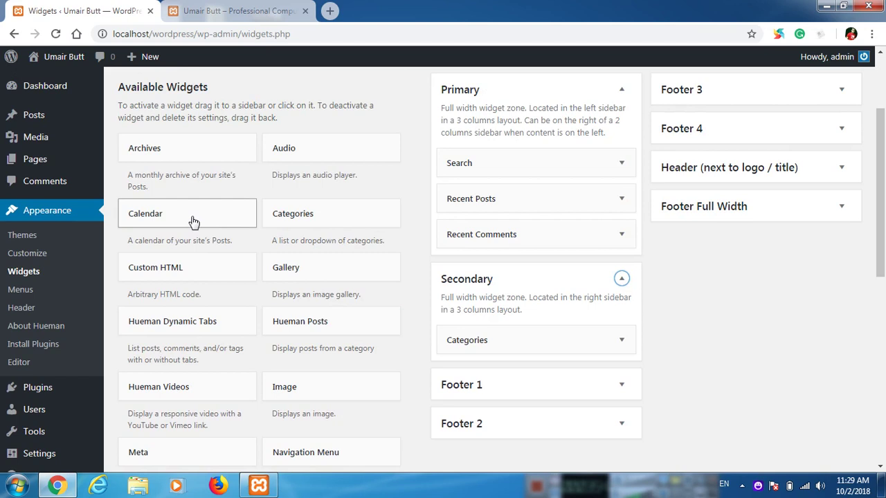
left_click_drag(194, 221, 547, 371)
scroll(663, 334, "down", 2)
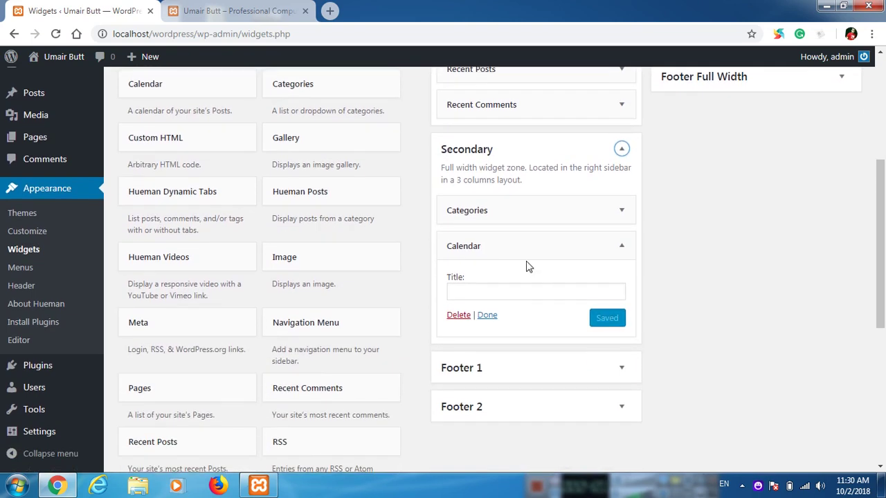
left_click(520, 298)
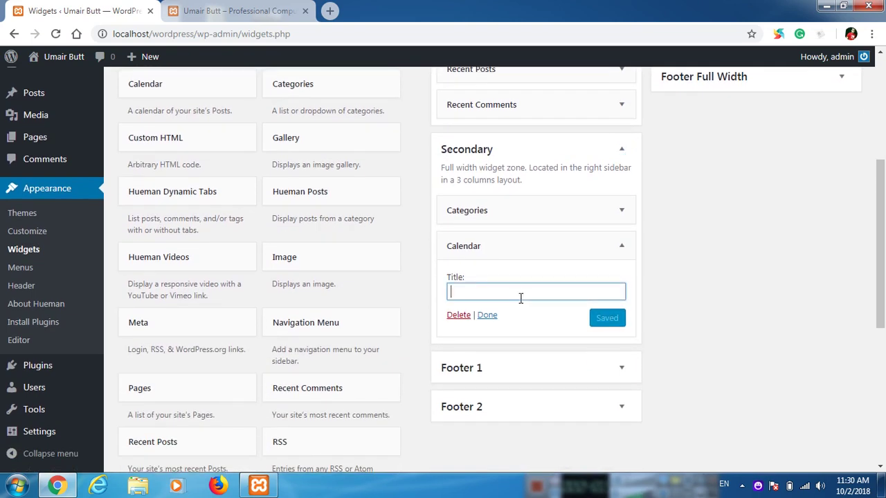
type("CA")
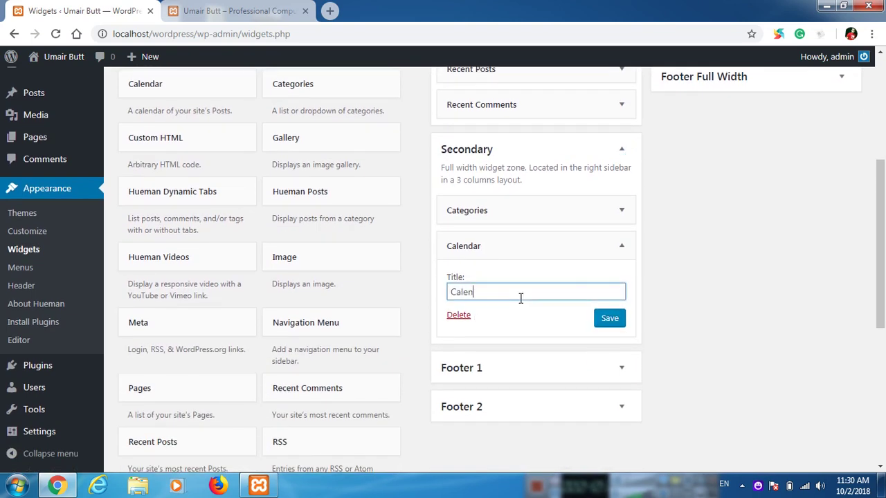
left_click(601, 326)
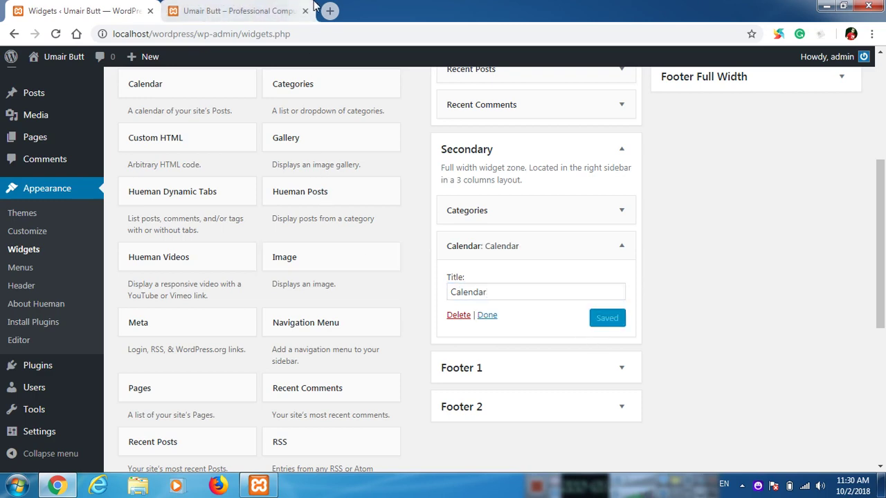
Step: Reload the site to see the October 2018 calendar under Categories
left_click(215, 11)
left_click(55, 33)
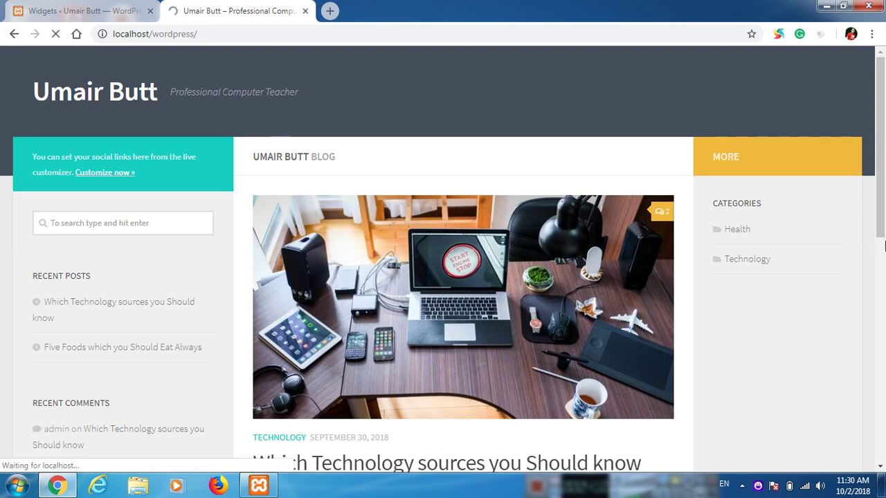
scroll(764, 329, "down", 3)
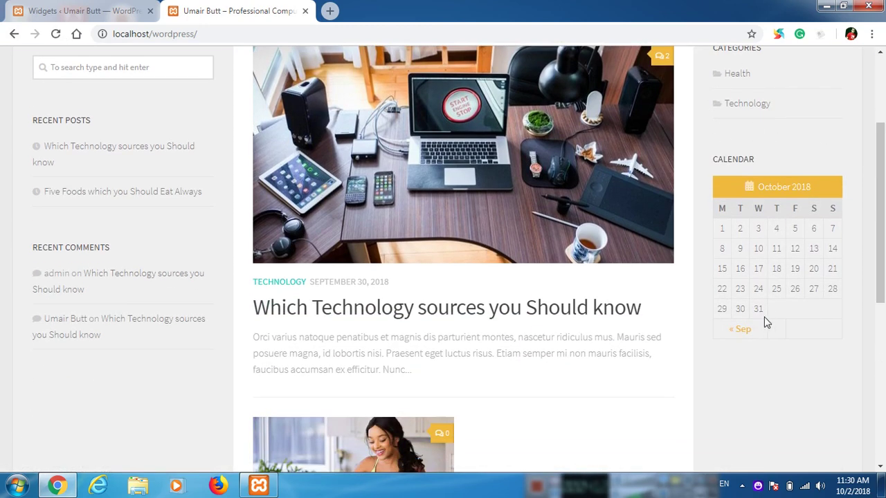
left_click(83, 11)
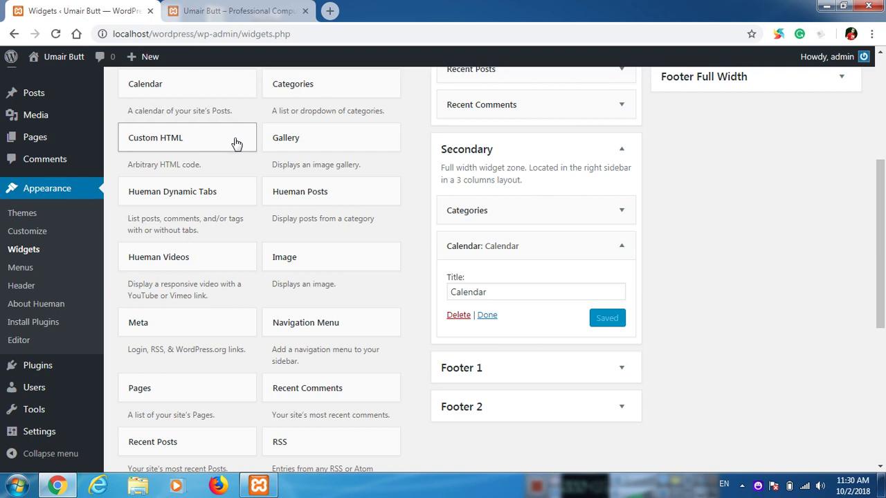
Step: Collapse Calendar and add an Image widget below it using five-healthy-foods.jpeg from the Media Library
left_click(621, 246)
left_click_drag(291, 266, 484, 291)
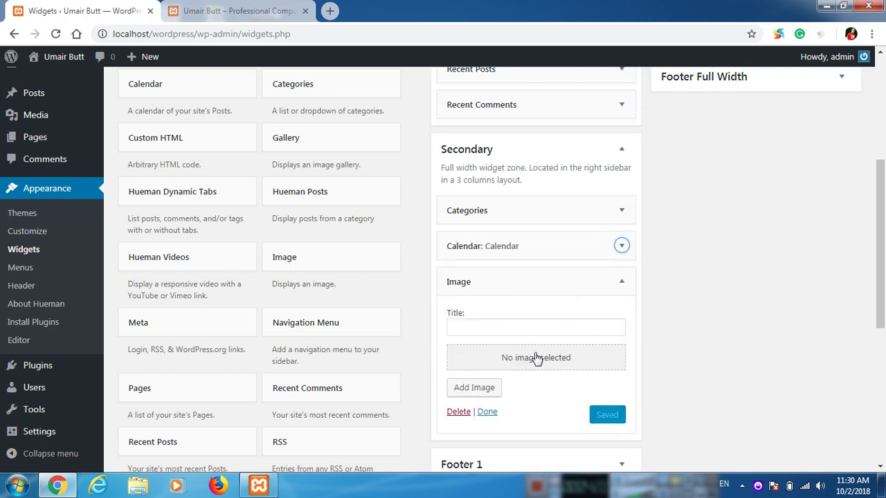
left_click(485, 388)
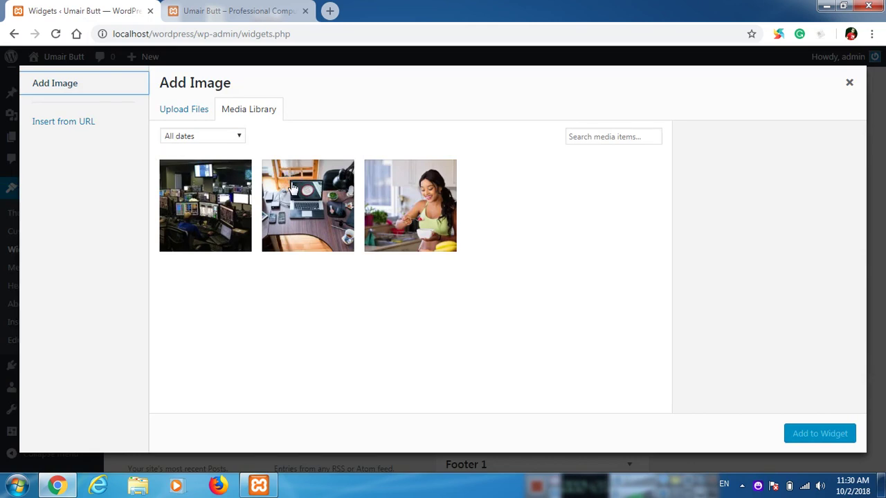
left_click(89, 123)
left_click(55, 84)
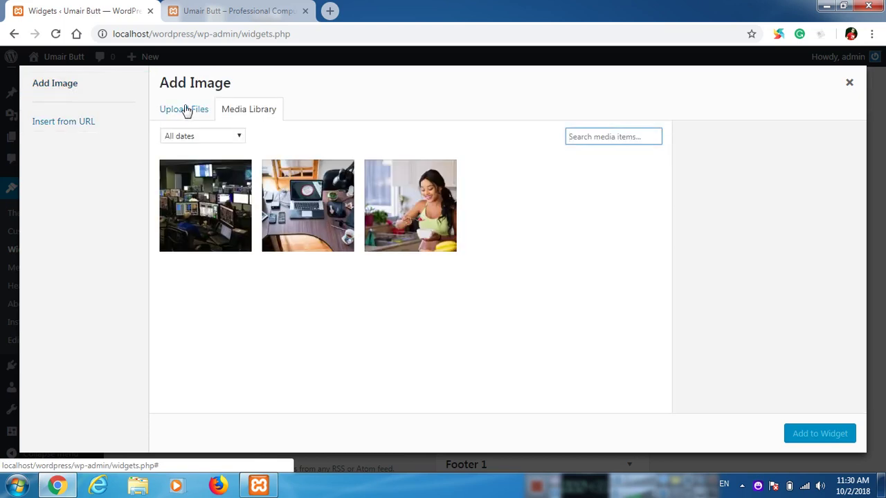
left_click(185, 111)
left_click(266, 116)
left_click(451, 195)
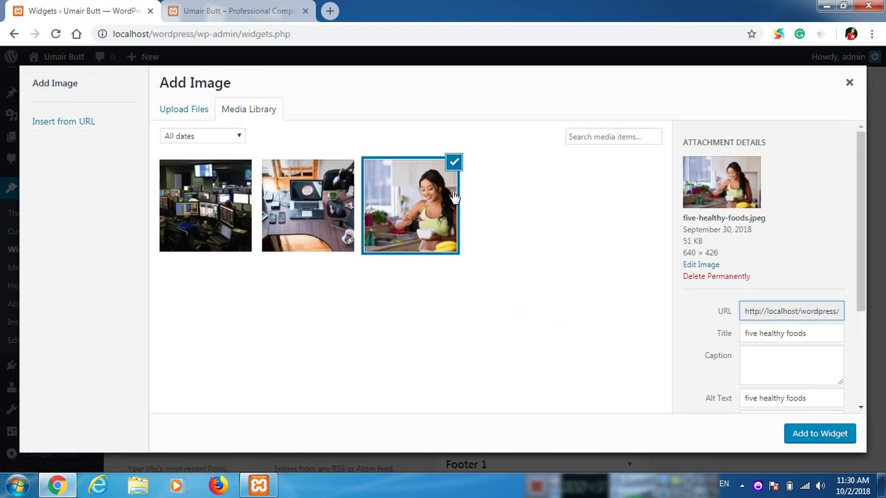
left_click(820, 435)
scroll(682, 344, "down", 3)
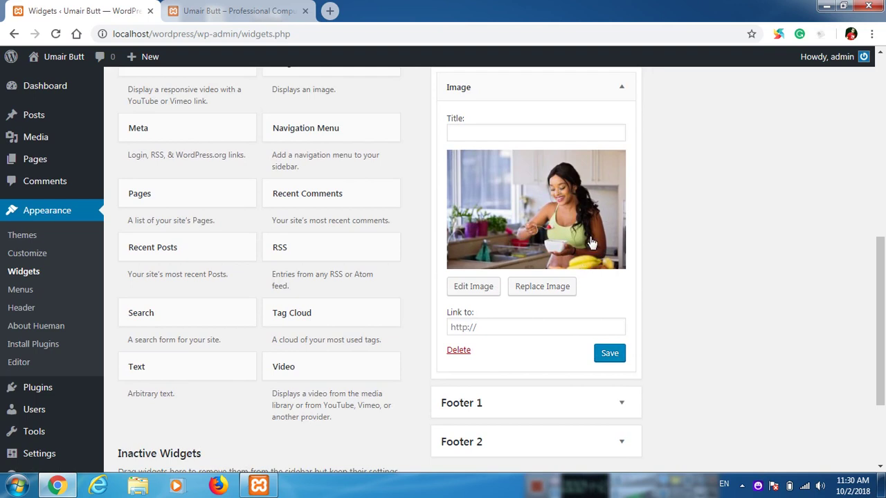
Step: Paste the Five Foods post's link into the Image widget's Link to field and save
left_click(503, 328)
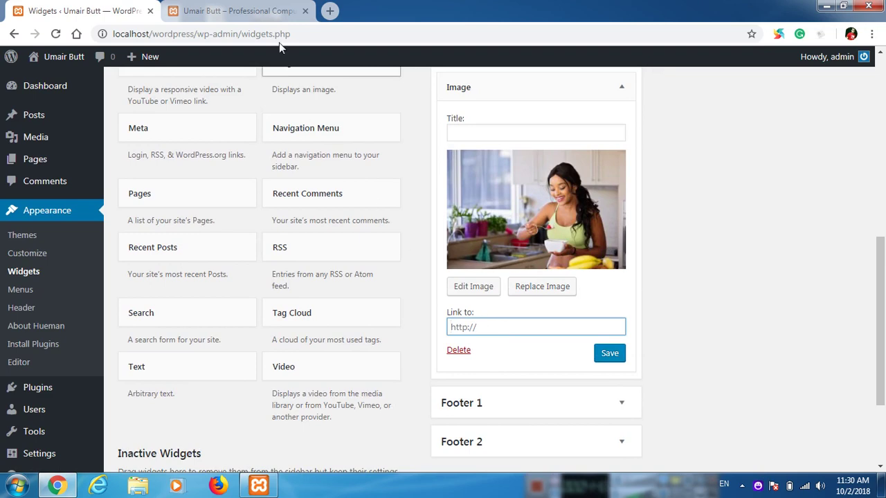
left_click(269, 8)
scroll(429, 360, "down", 3)
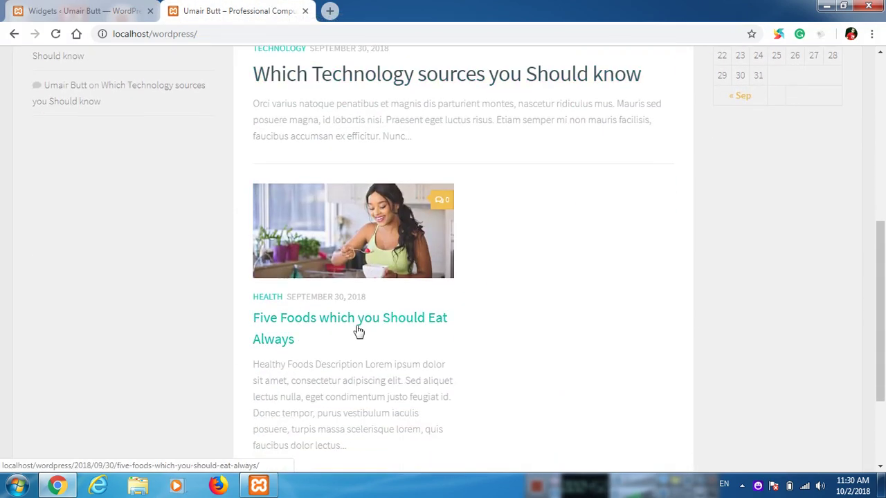
right_click(340, 323)
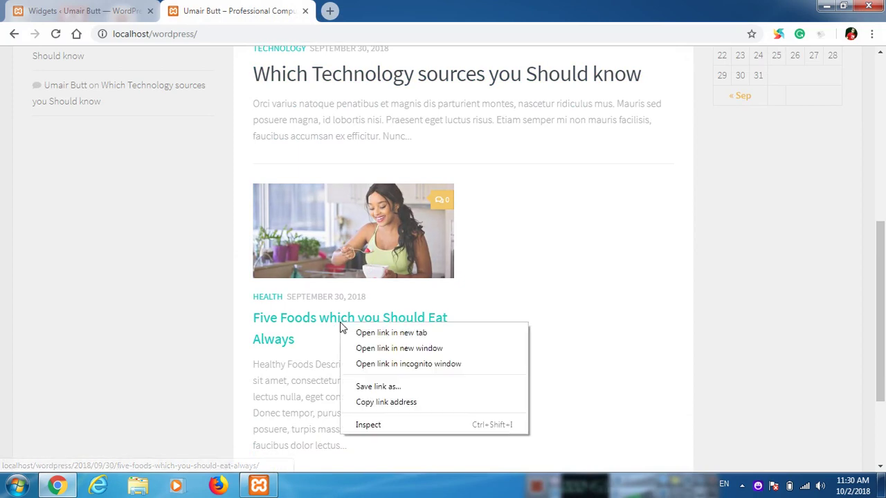
left_click(393, 405)
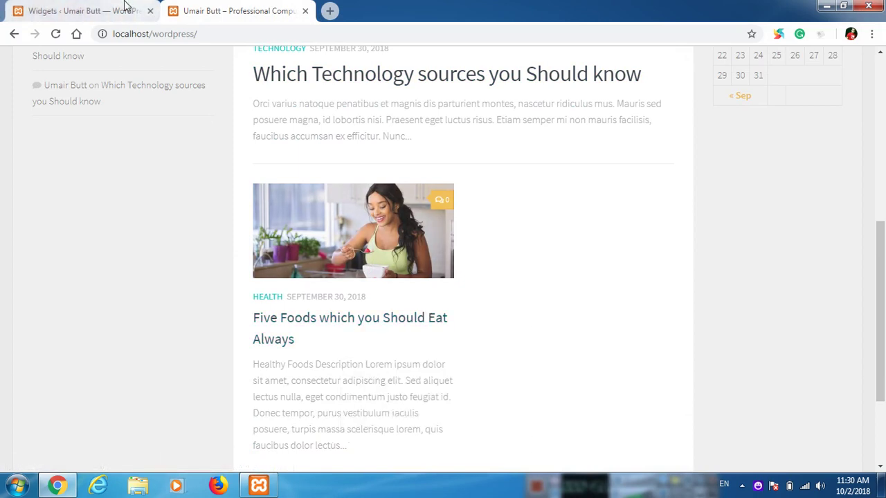
left_click(122, 8)
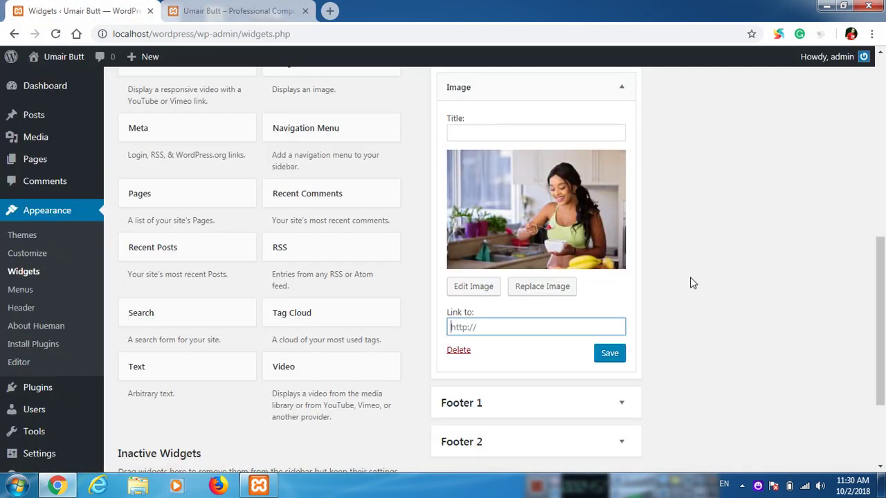
right_click(503, 327)
left_click(544, 223)
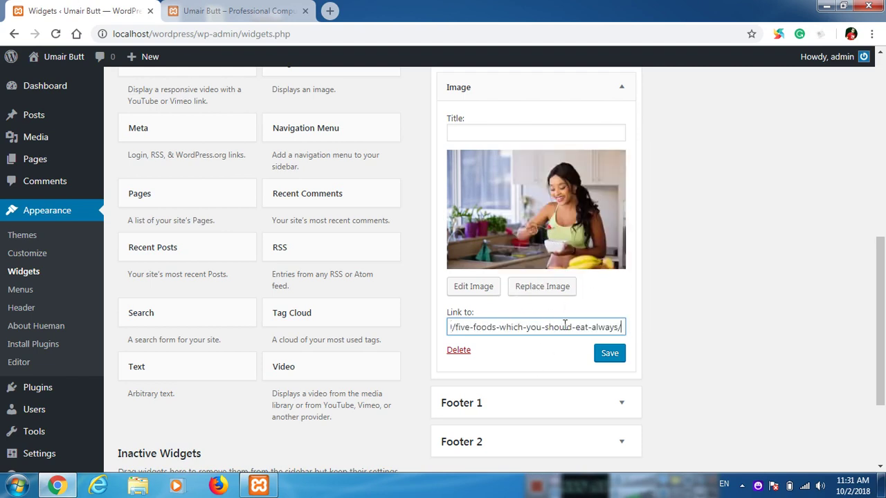
left_click(605, 340)
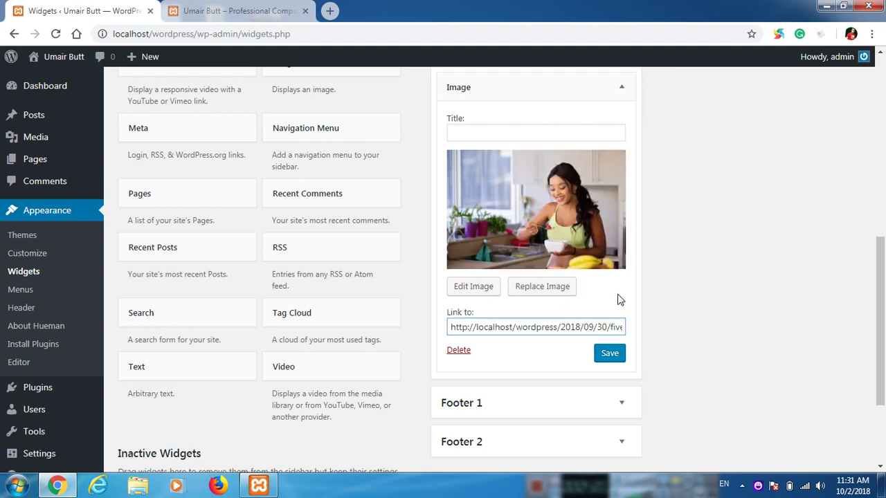
left_click(609, 353)
Step: Reload the site and confirm the sidebar image opens the Five Foods post
left_click(235, 11)
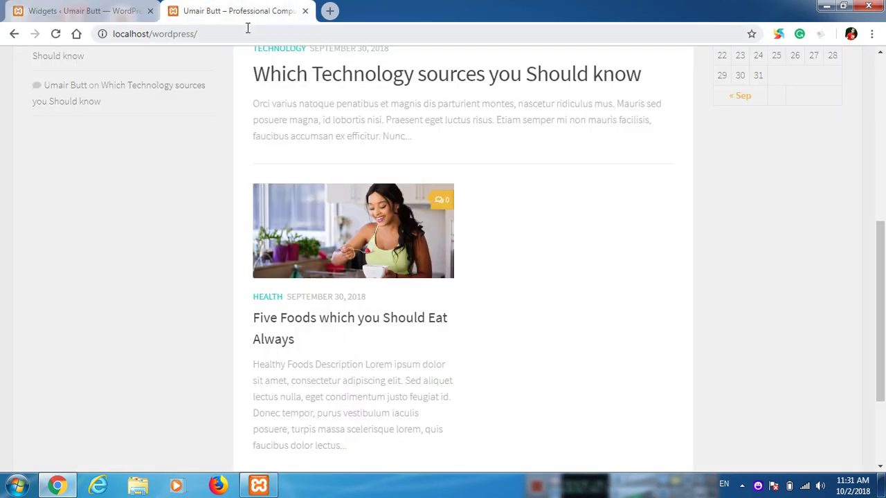
scroll(83, 113, "up", 3)
left_click(56, 33)
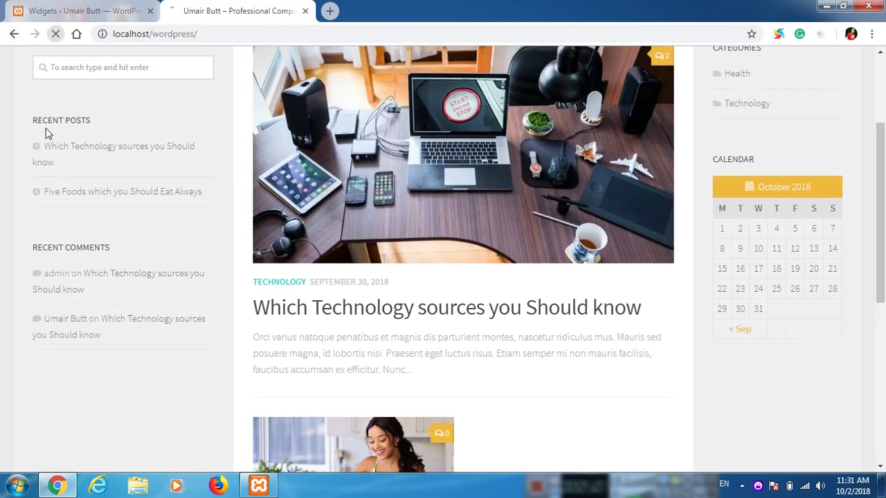
scroll(712, 326, "down", 2)
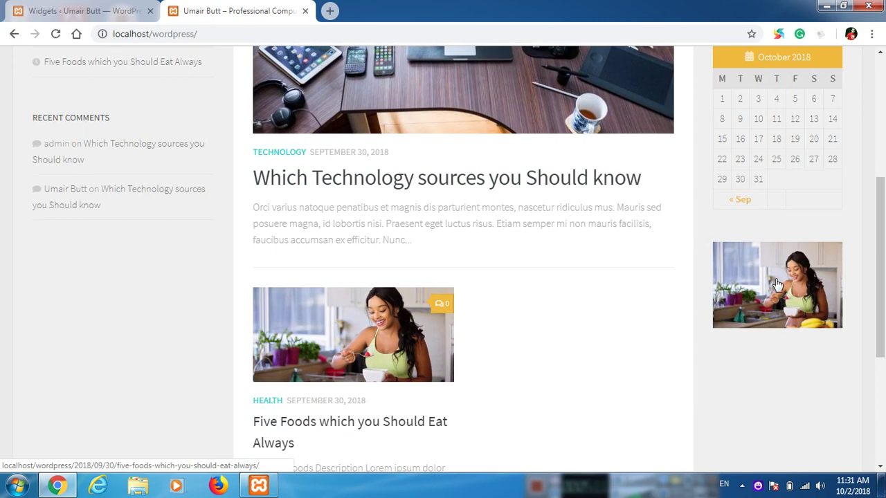
left_click(806, 287)
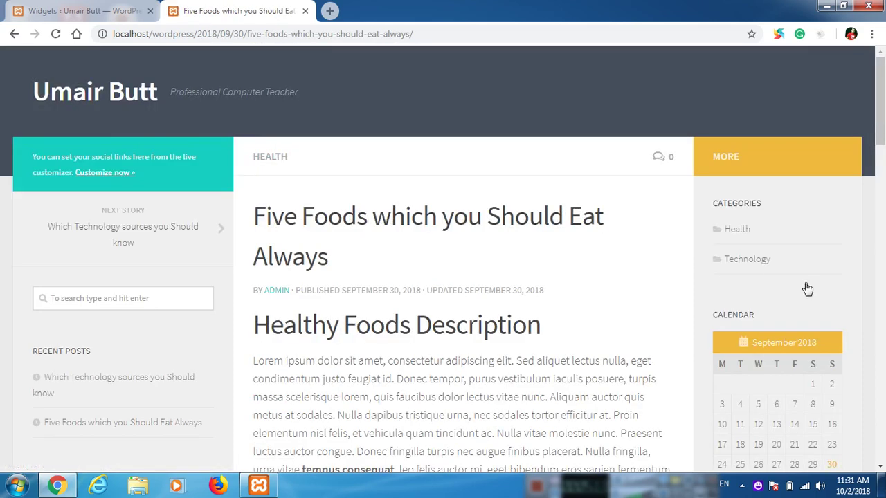
left_click(47, 98)
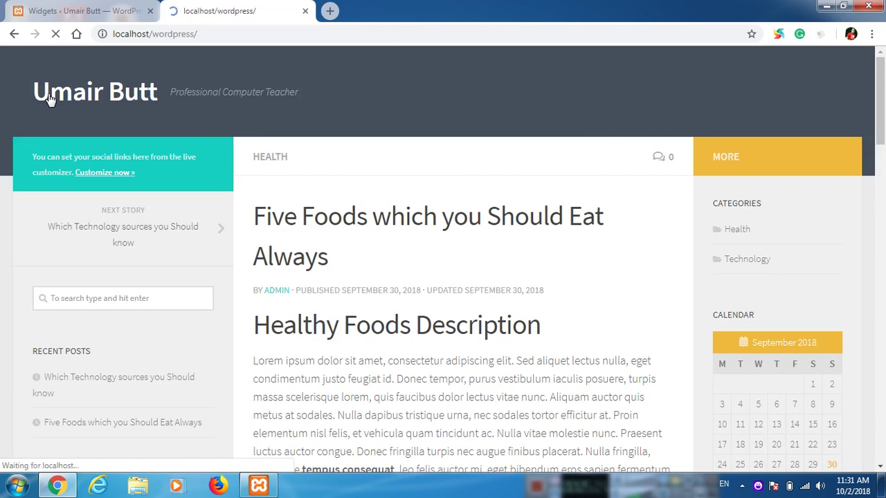
scroll(557, 336, "down", 10)
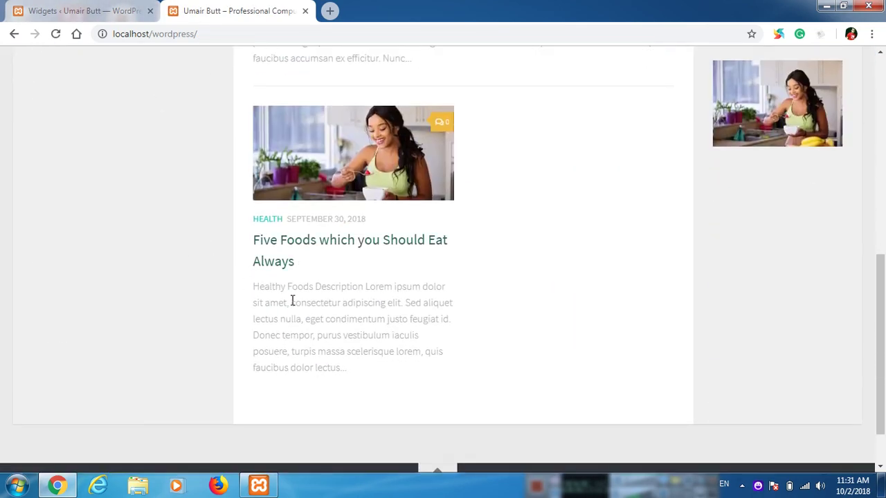
scroll(292, 300, "up", 3)
left_click(73, 10)
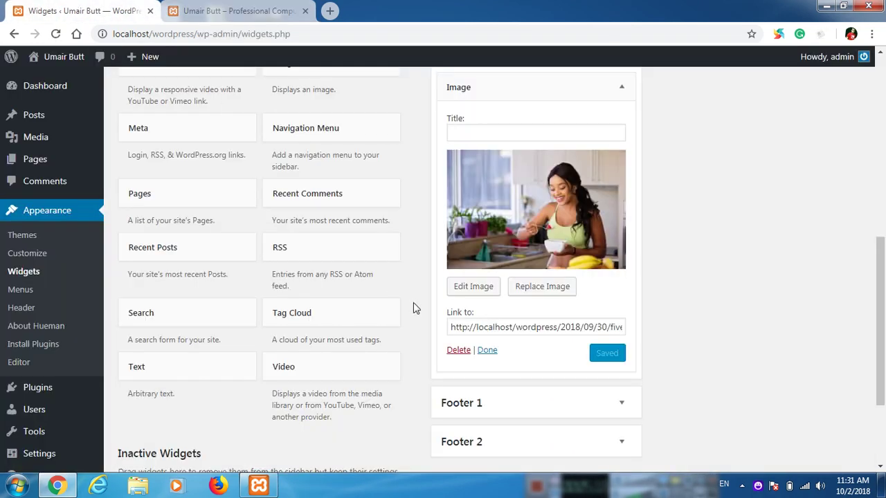
Step: Collapse the Image widget below Categories and Calendar in the Secondary sidebar
scroll(413, 304, "up", 4)
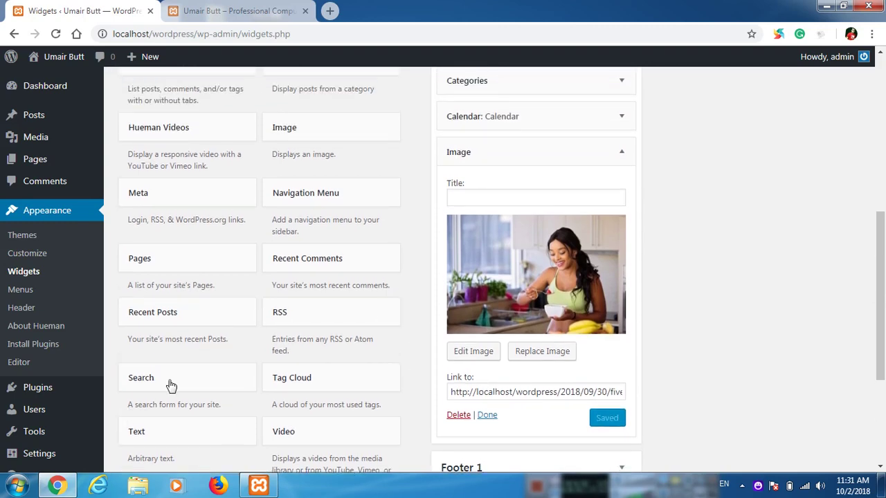
scroll(512, 198, "up", 2)
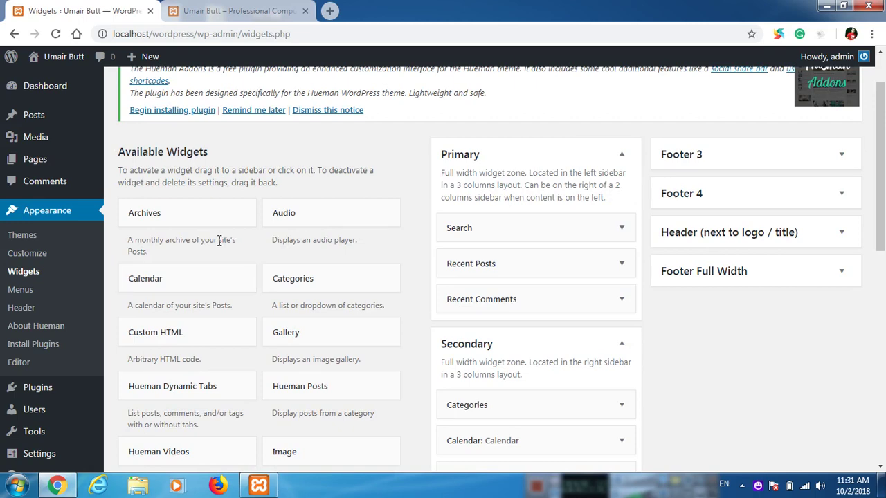
scroll(228, 253, "down", 1)
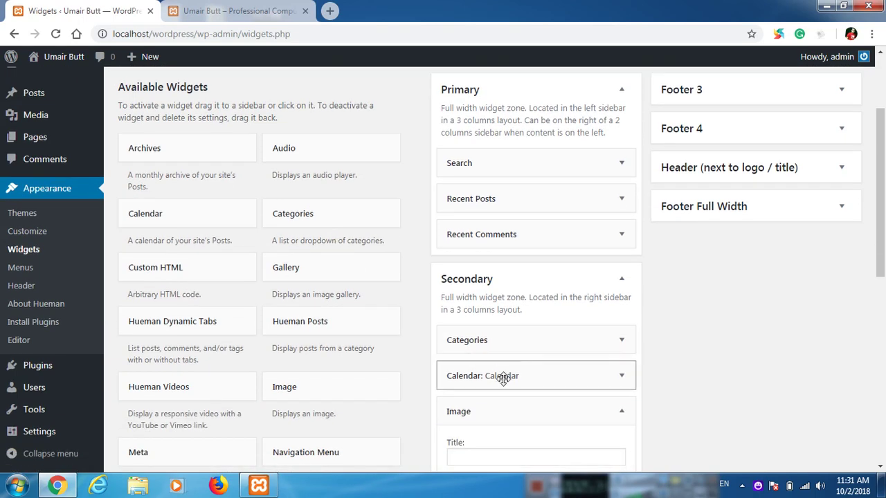
left_click(624, 418)
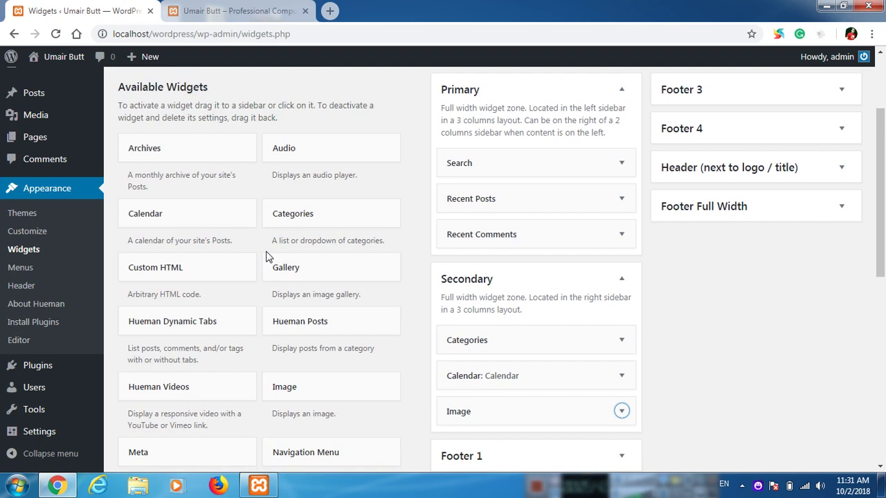
scroll(268, 257, "down", 1)
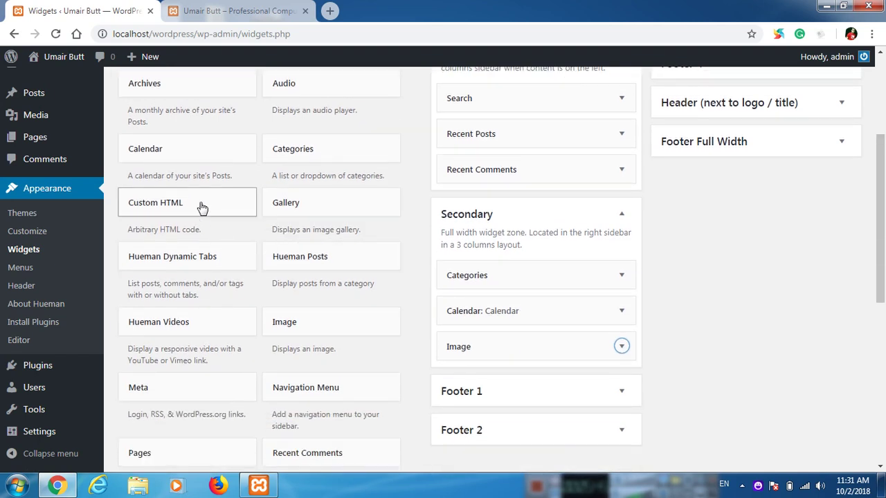
Step: Add a Custom HTML widget below Search and begin the marquee introduction citing 12 years' experience
left_click_drag(202, 208, 508, 136)
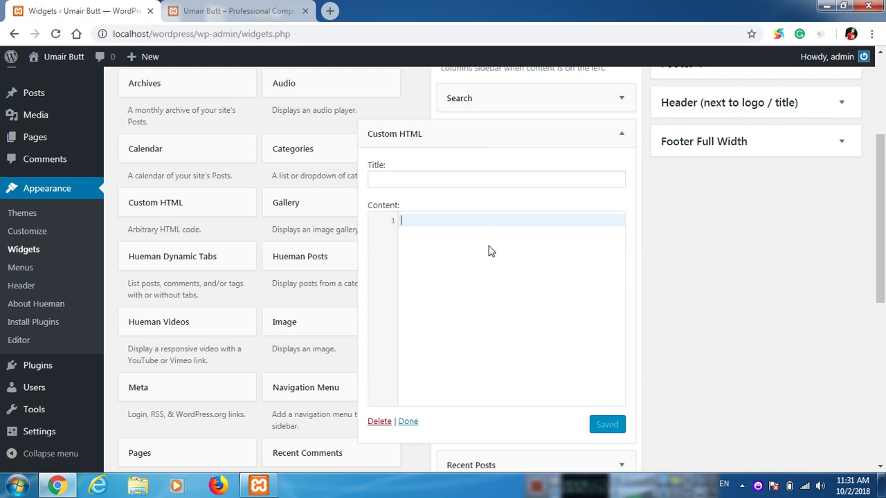
type("<marq")
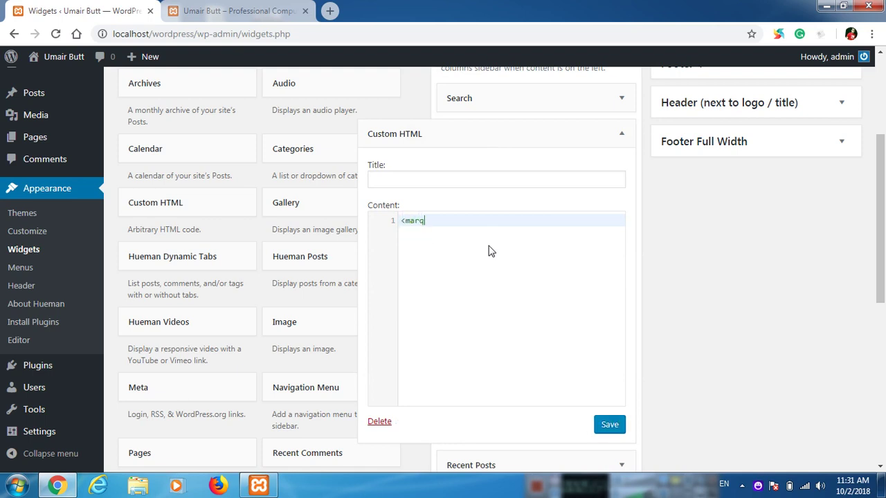
type("uee>")
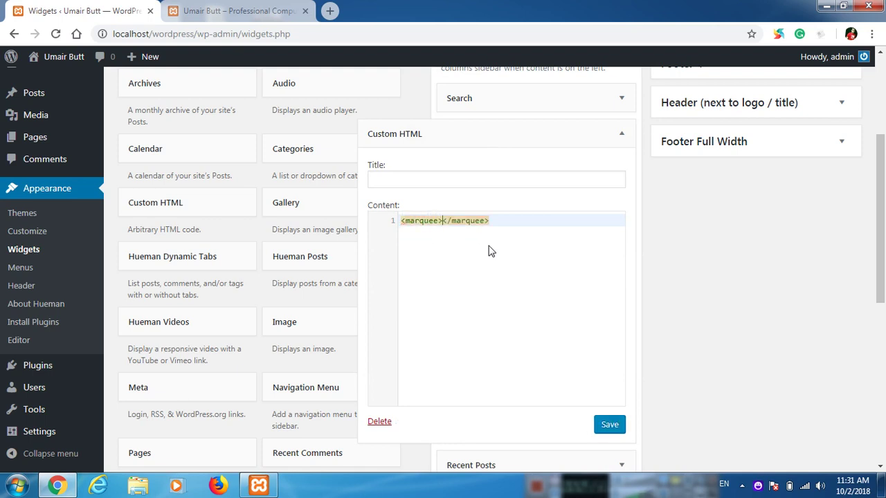
type("HI! My name is ")
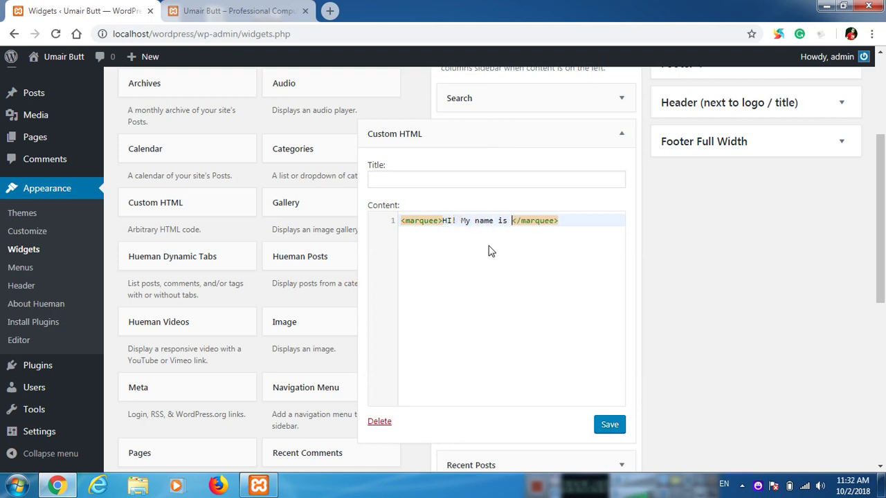
type("Umair But")
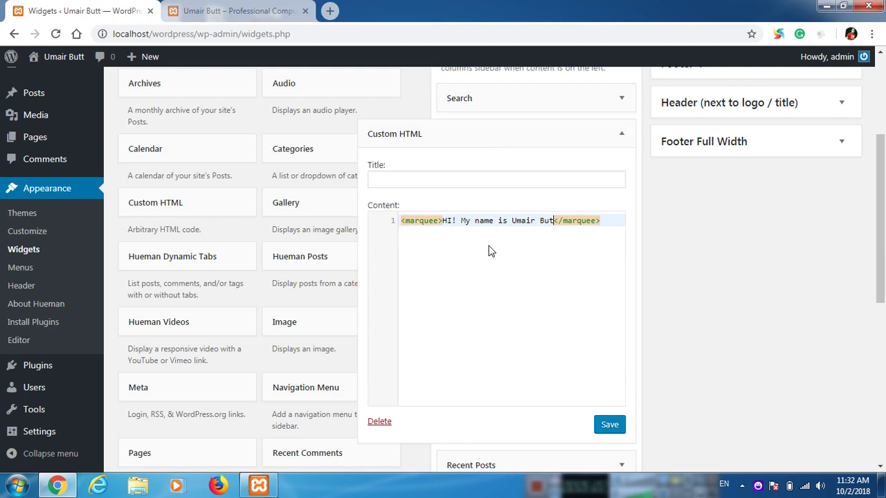
type("t and ")
type("I have profession")
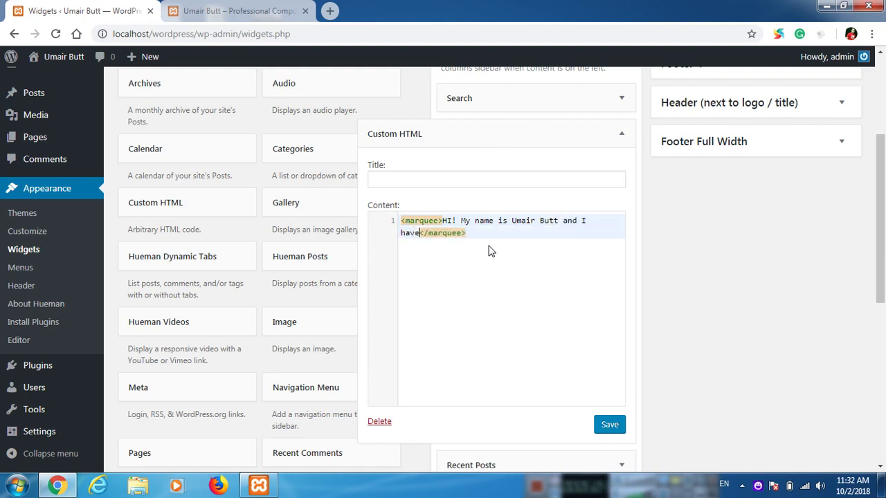
type("al 12 years e")
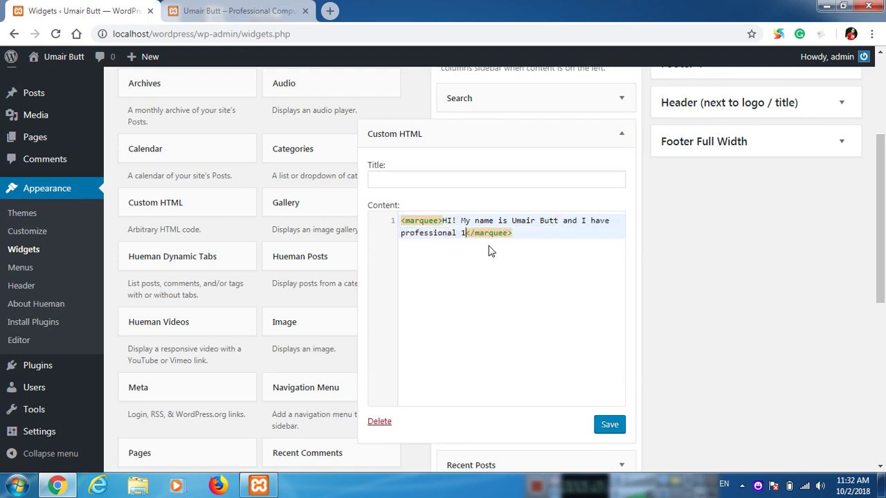
type("xperience in ")
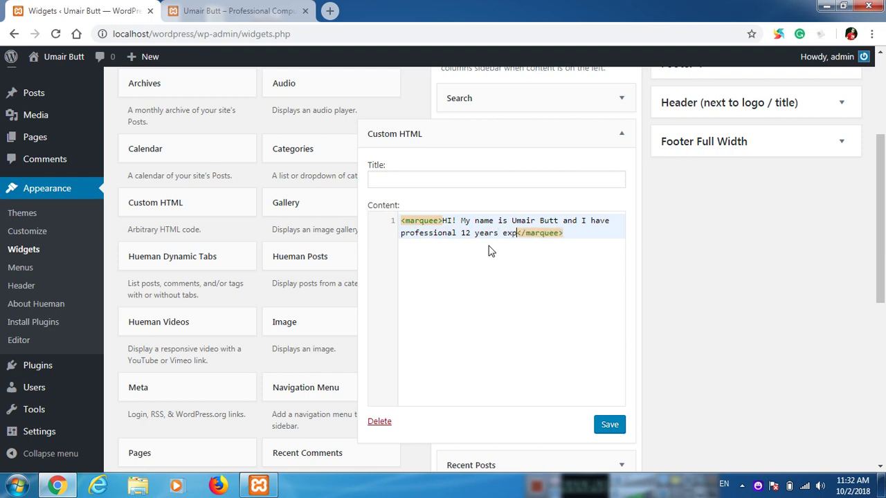
type("Web Designing,")
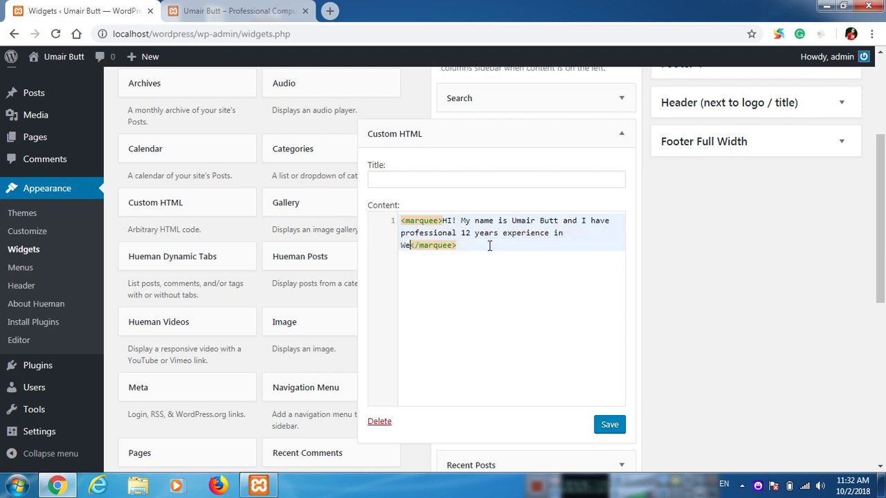
type(" Web Develop")
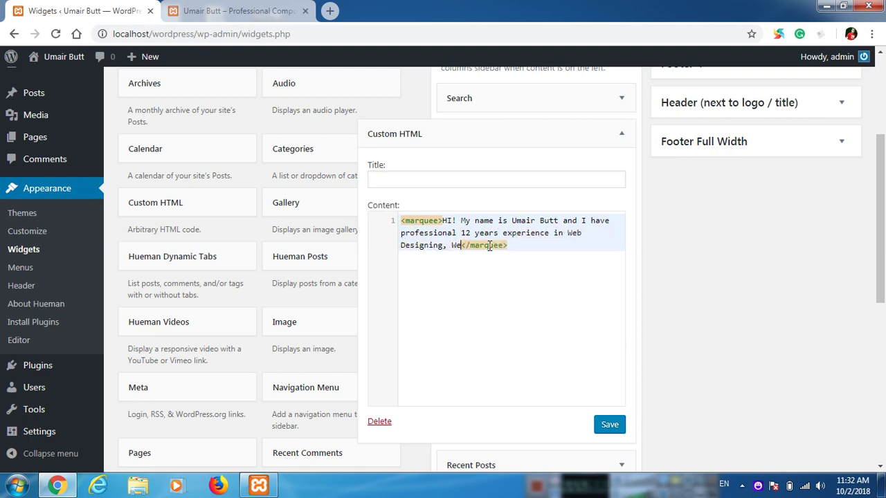
type("ment, Gra")
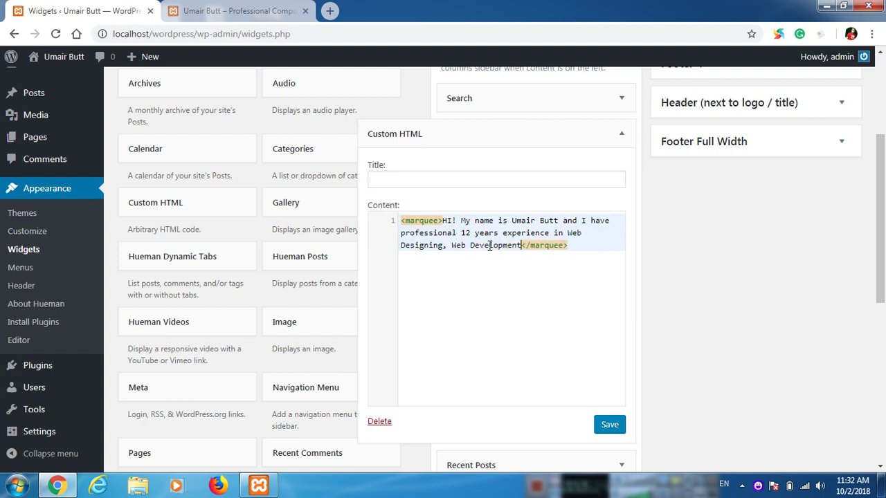
type("phic Designing, ")
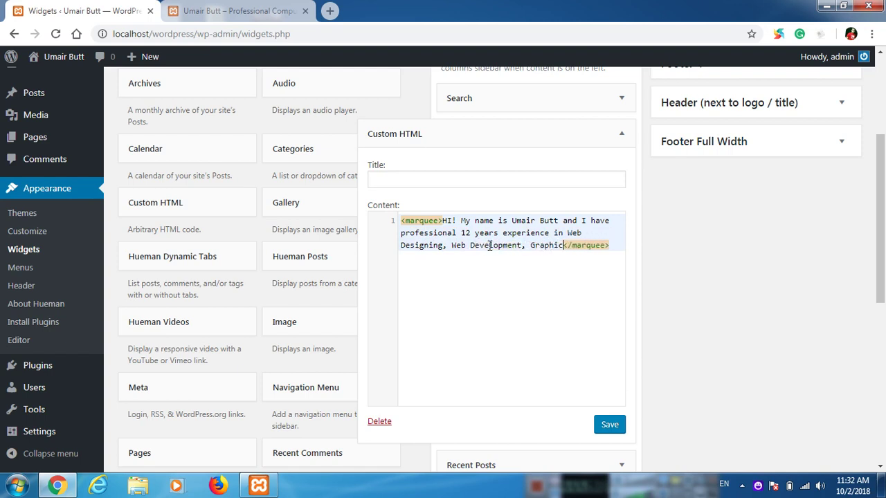
type("Video Editing")
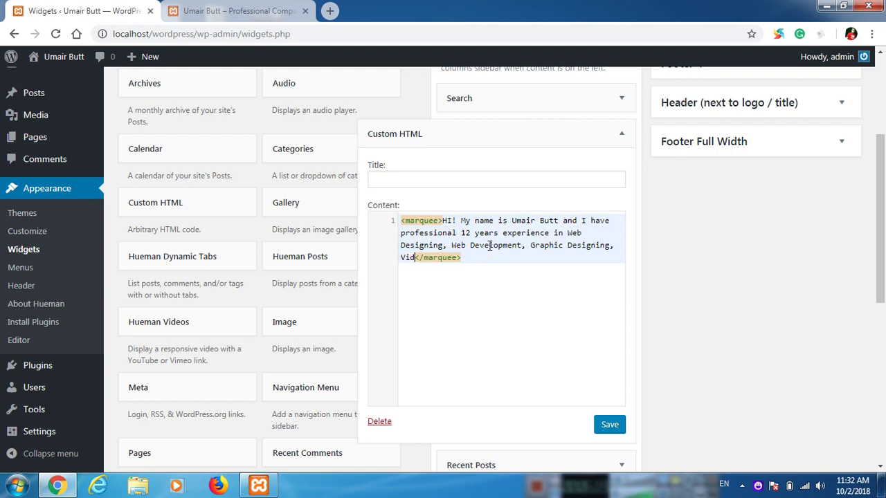
type(", ")
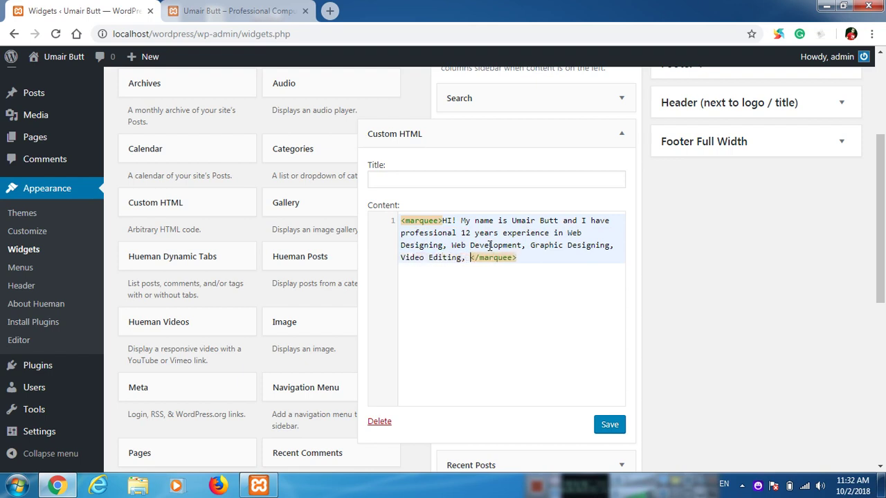
type("Mobile Appl")
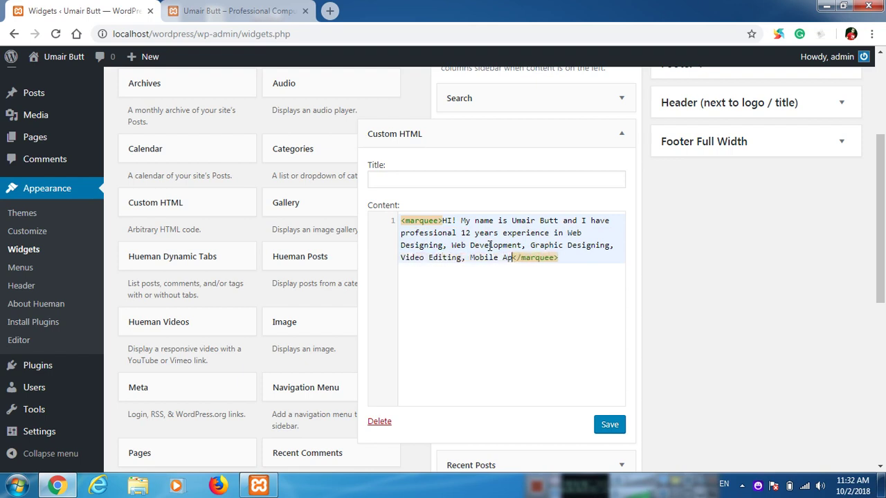
type("iation ")
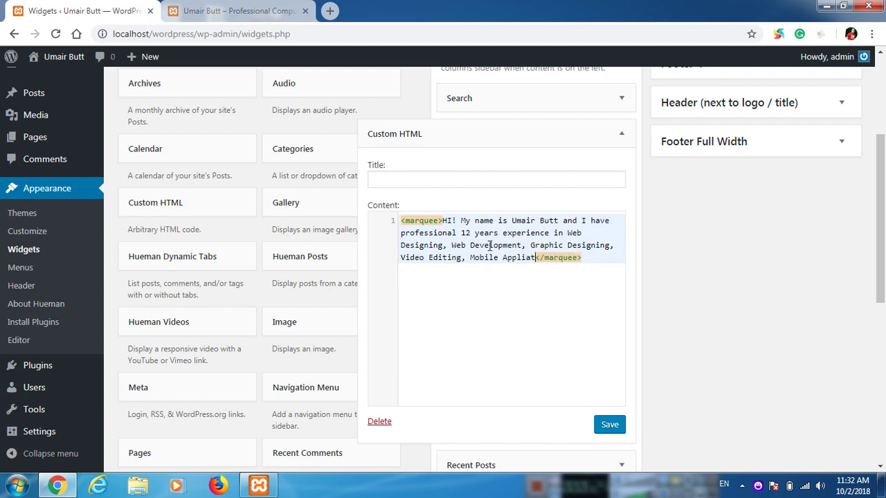
type("Development a")
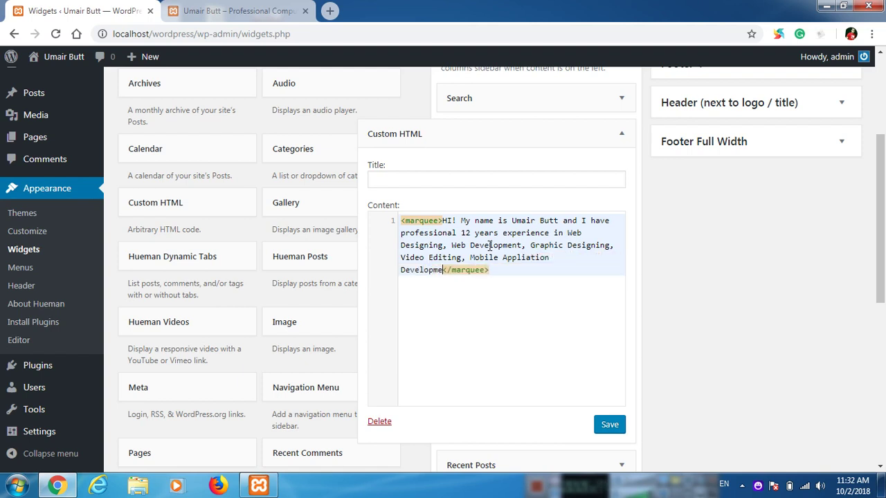
type("nd Digital Me")
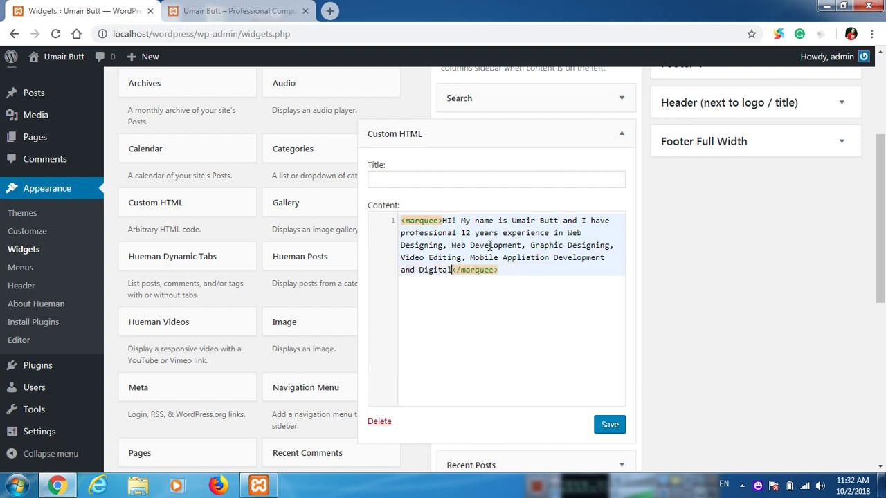
type("dia Marketing")
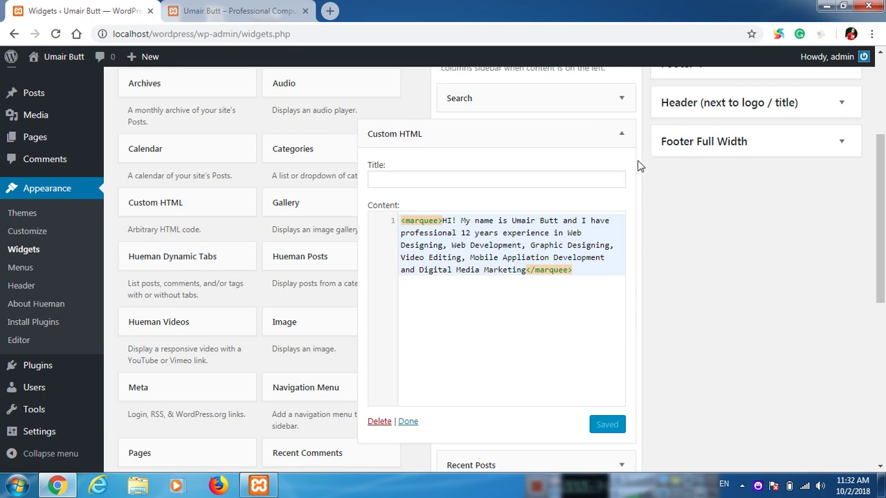
Step: Collapse the Custom HTML widget and reload the live site to check the marquee
left_click(621, 134)
left_click(229, 10)
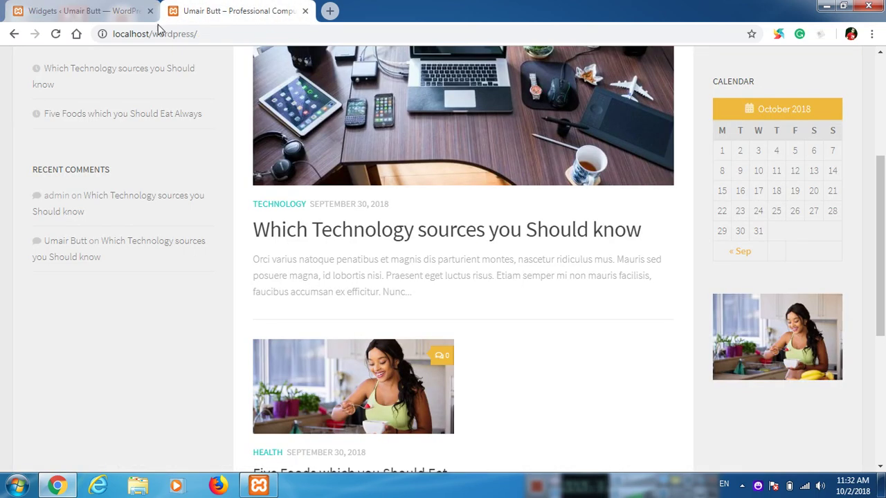
left_click(57, 34)
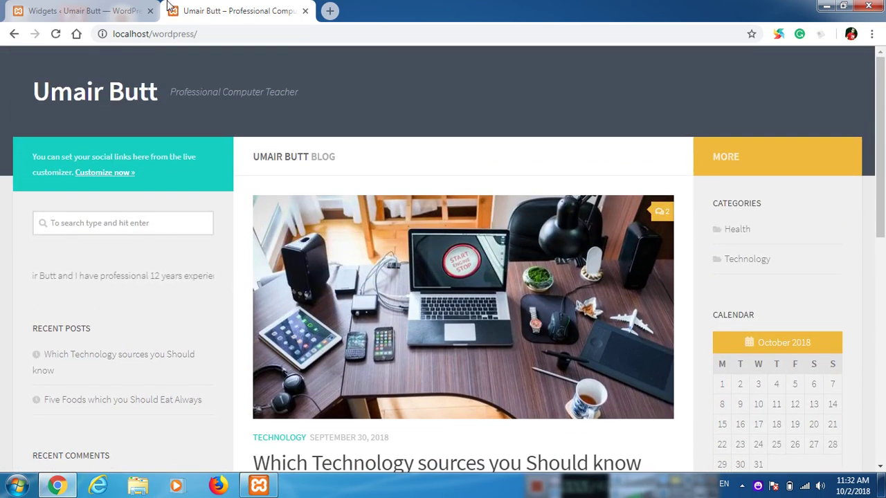
left_click(108, 8)
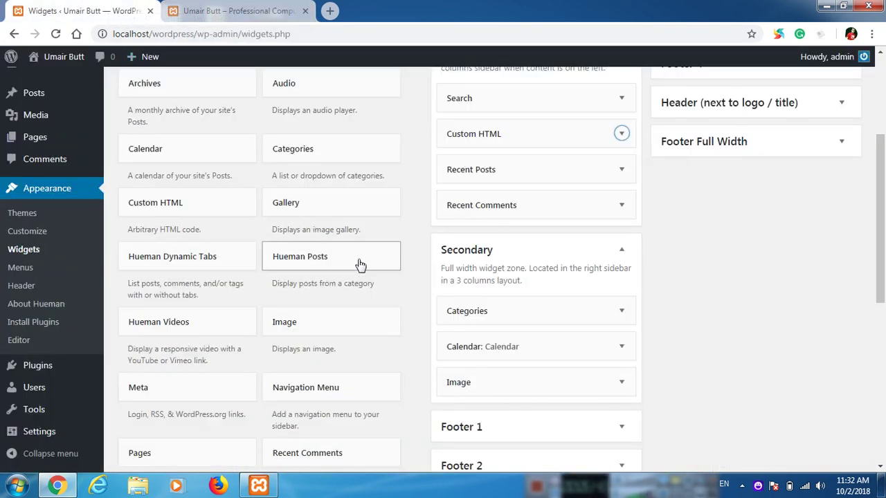
scroll(360, 265, "down", 1)
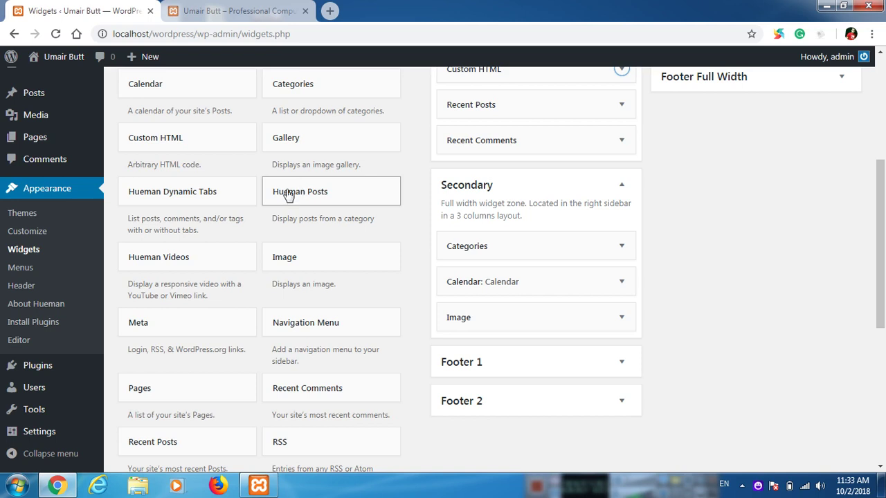
left_click_drag(205, 199, 537, 142)
scroll(549, 241, "up", 2)
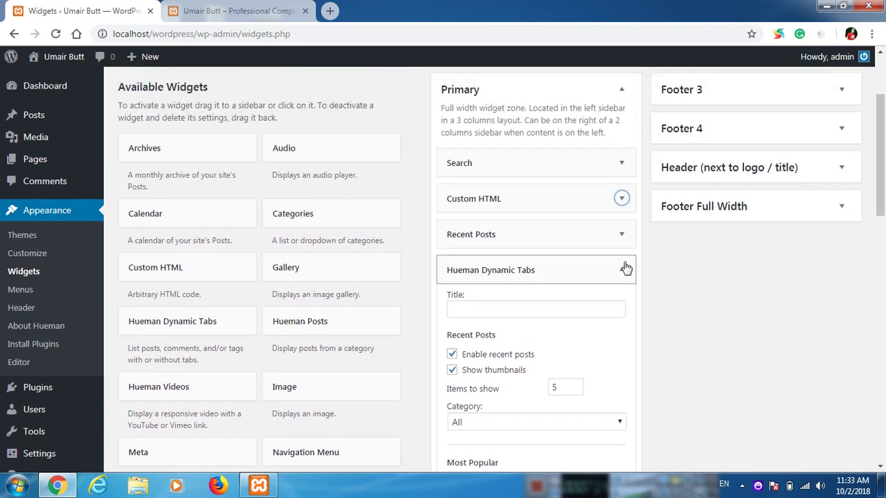
scroll(572, 332, "down", 3)
scroll(504, 374, "down", 7)
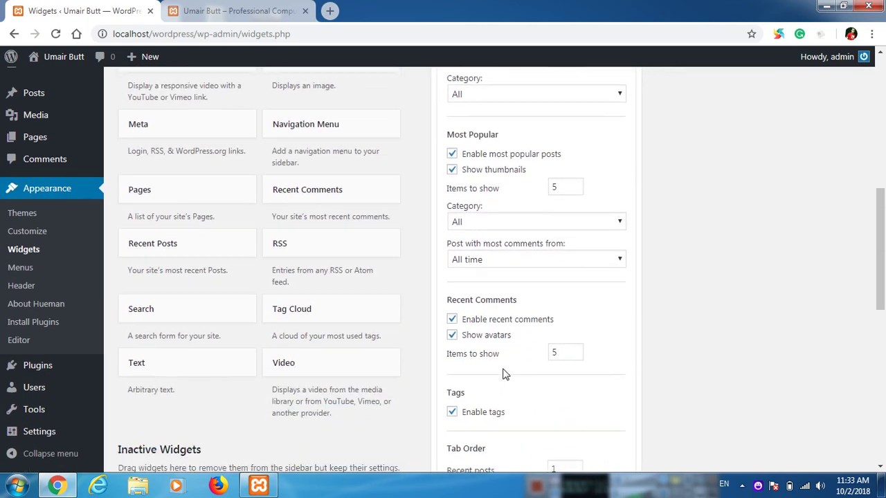
left_click(460, 251)
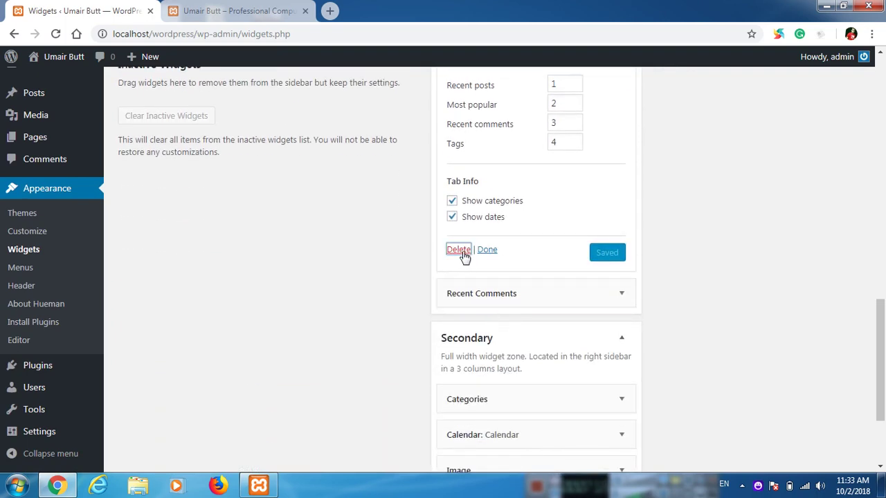
scroll(205, 271, "up", 4)
scroll(205, 270, "up", 2)
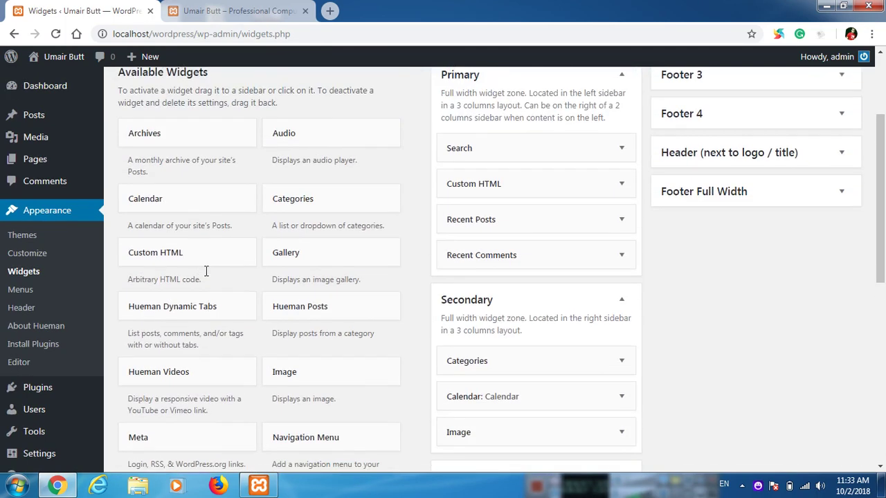
Step: Add the Hueman Dynamic Tabs widget to the Primary sidebar
left_click(195, 316)
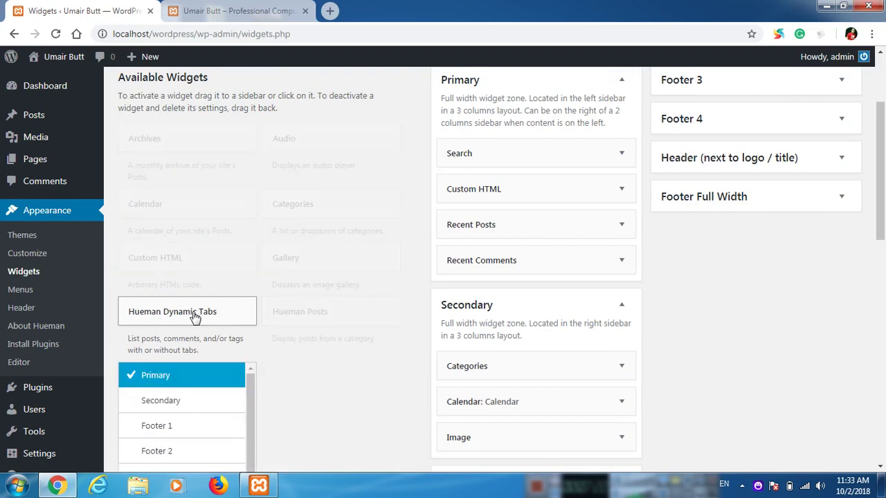
scroll(287, 340, "down", 2)
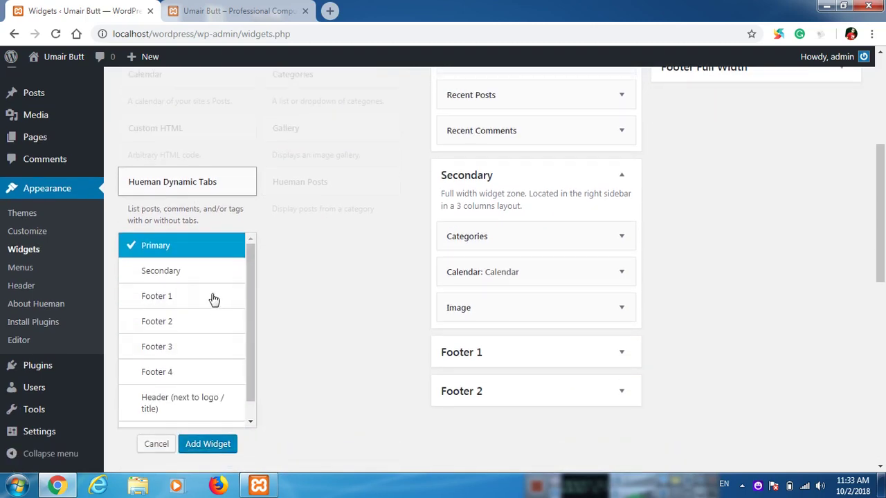
scroll(202, 337, "down", 1)
scroll(201, 338, "up", 1)
left_click(221, 451)
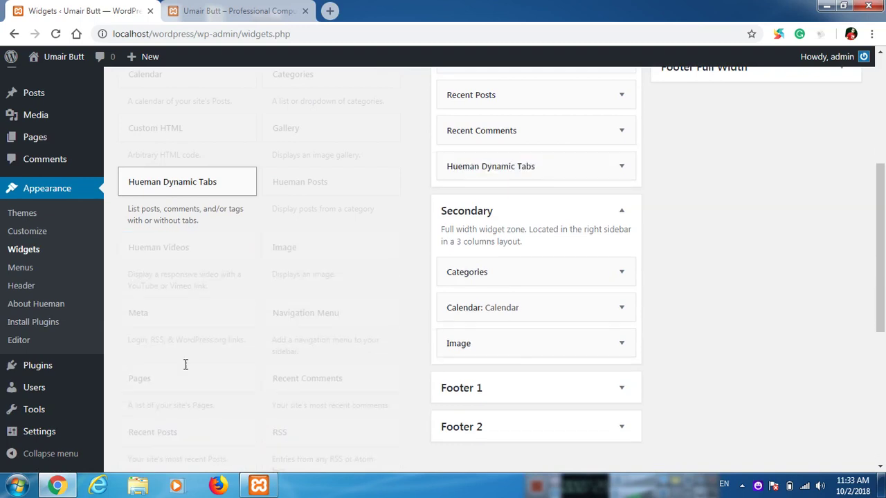
Step: Title the tabs widget 'Tabs' and save its settings
left_click(528, 204)
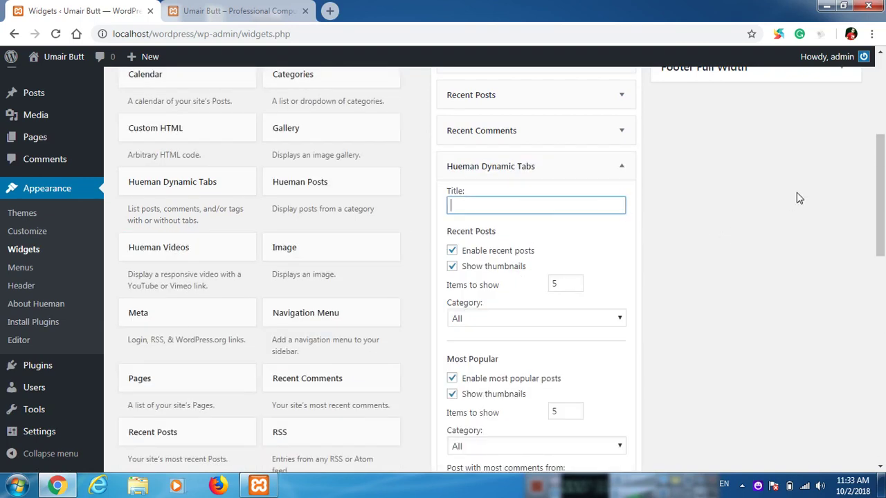
type("Tabs")
scroll(530, 273, "down", 1)
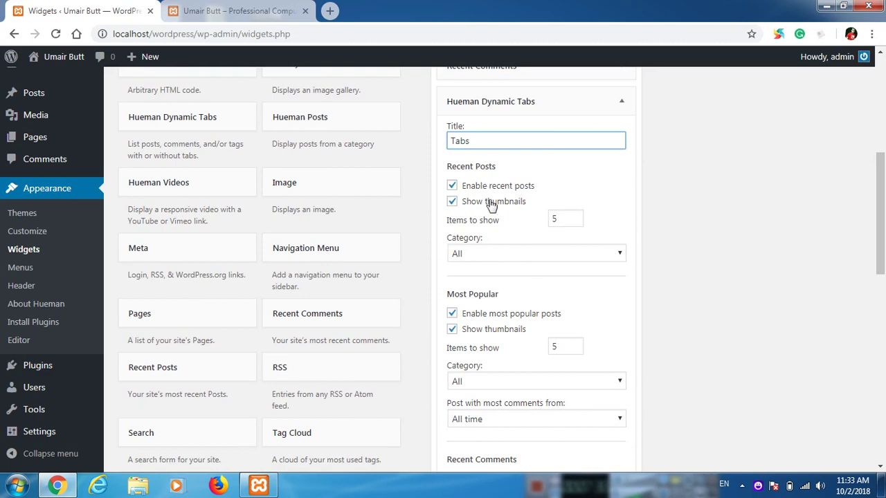
scroll(474, 284, "down", 3)
scroll(513, 290, "down", 2)
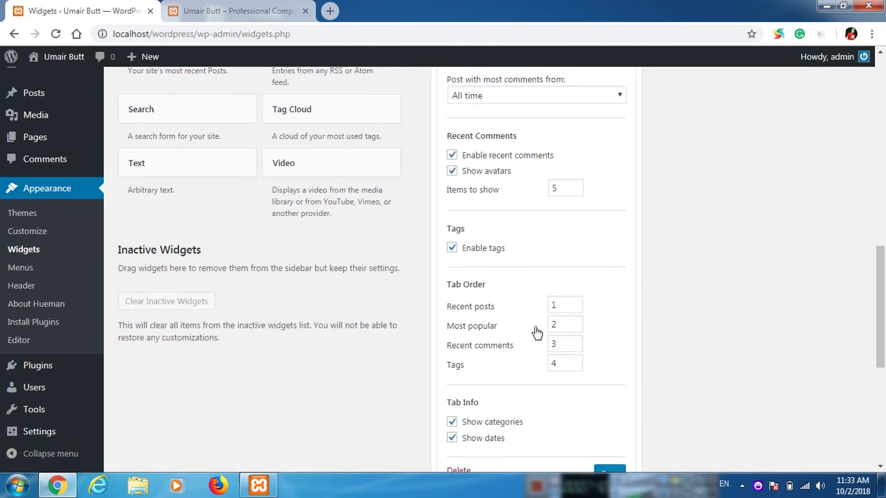
scroll(566, 336, "down", 3)
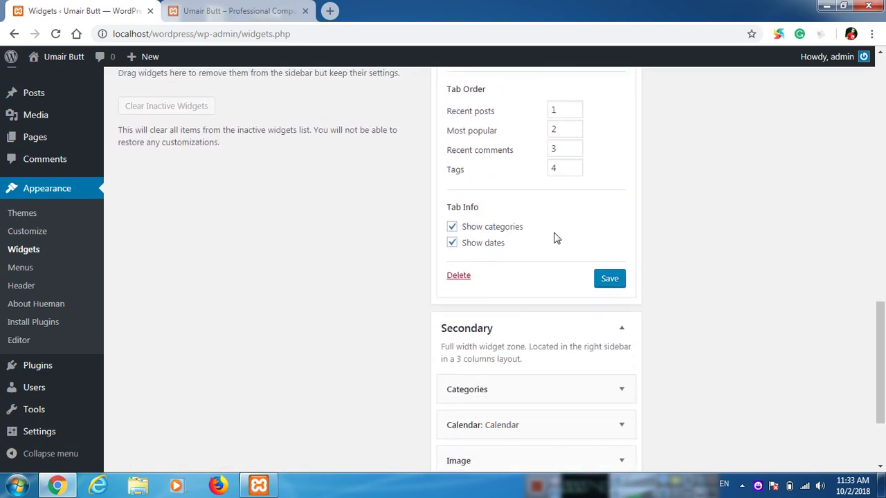
scroll(556, 238, "up", 4)
scroll(581, 242, "down", 5)
left_click(604, 216)
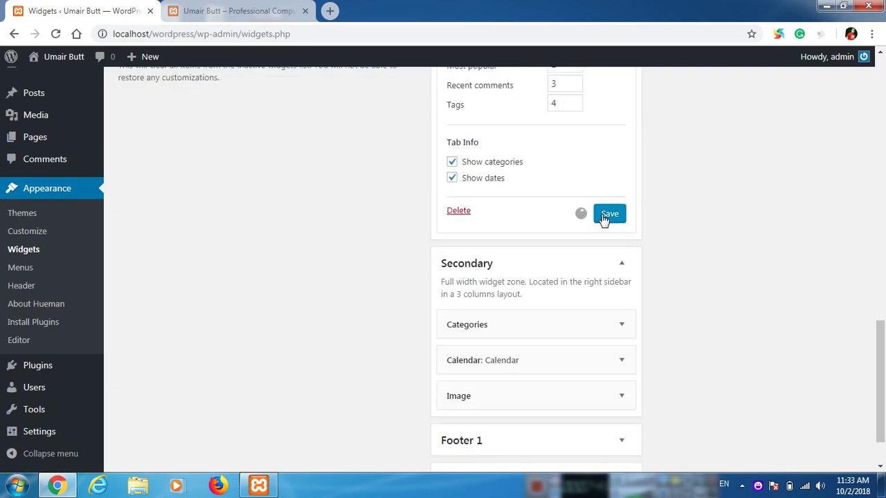
left_click(201, 10)
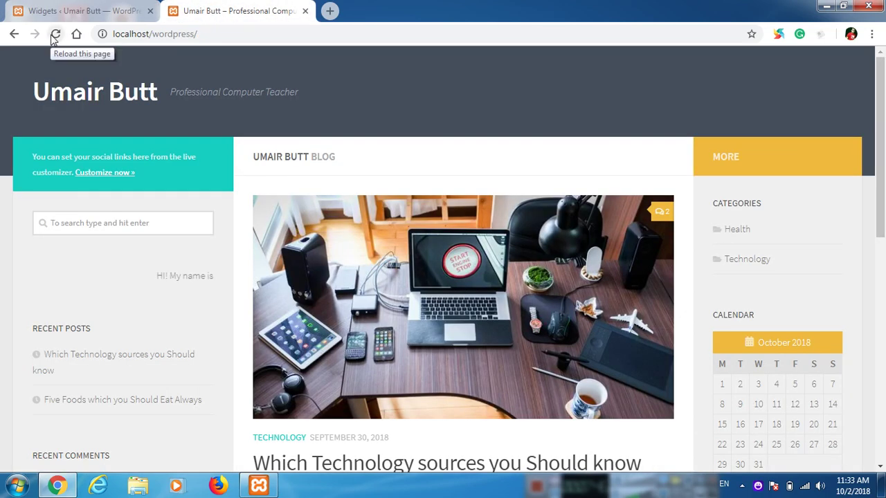
Step: Reload the live site and cycle the Tabs widget through popular, comments, tags and recent posts
left_click(55, 33)
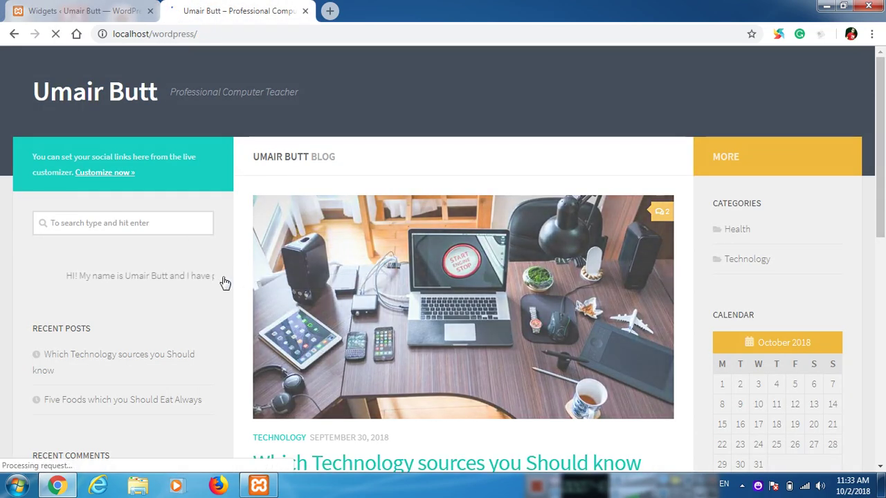
scroll(144, 200, "down", 7)
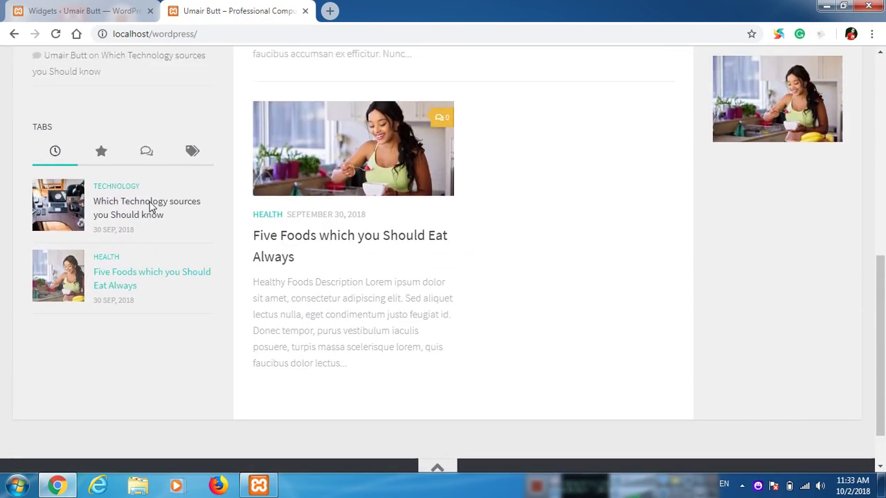
scroll(150, 201, "up", 1)
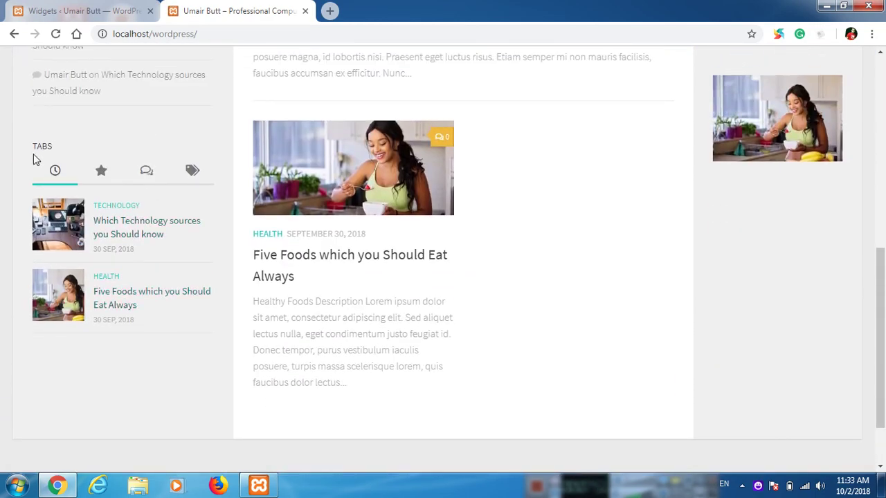
left_click(101, 173)
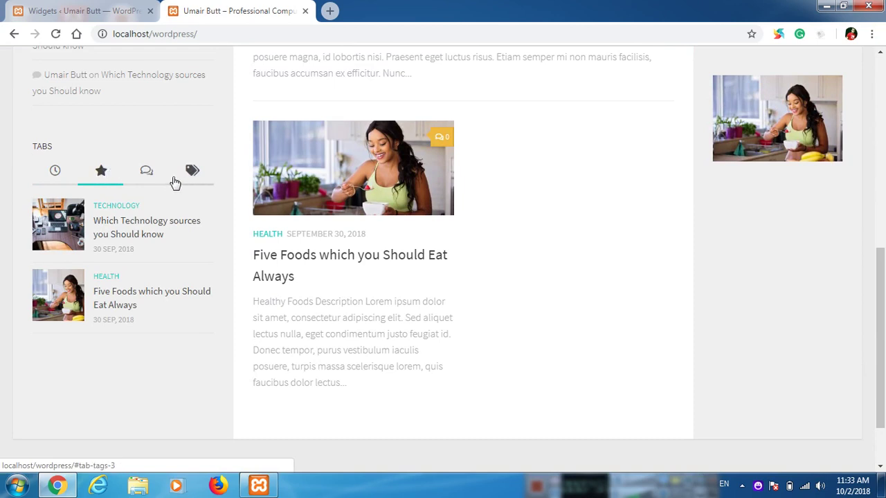
left_click(146, 174)
left_click(190, 178)
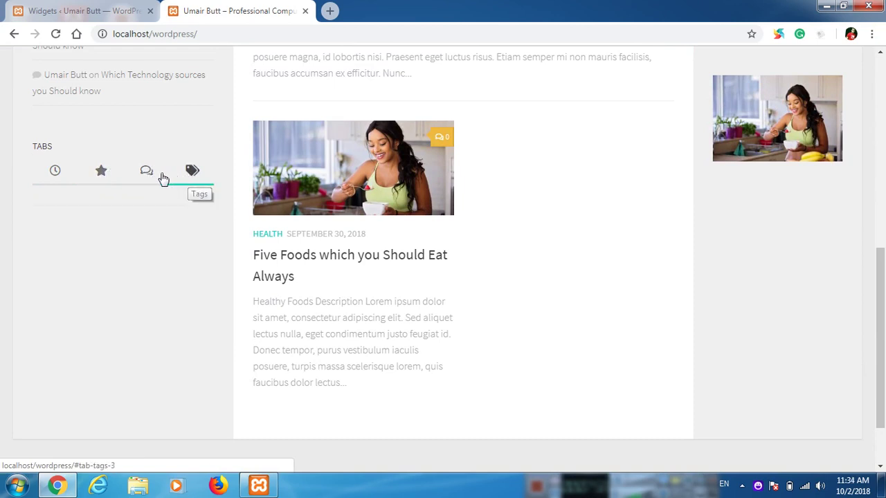
left_click(146, 176)
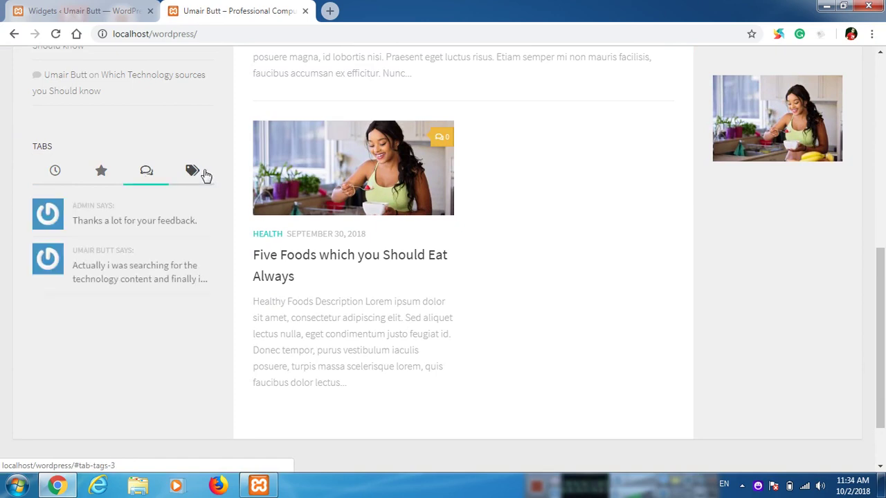
left_click(192, 172)
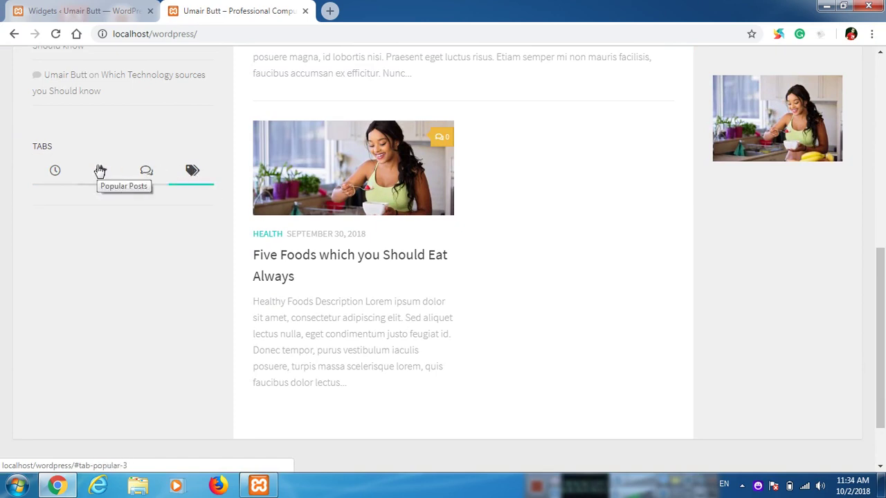
left_click(101, 170)
left_click(58, 172)
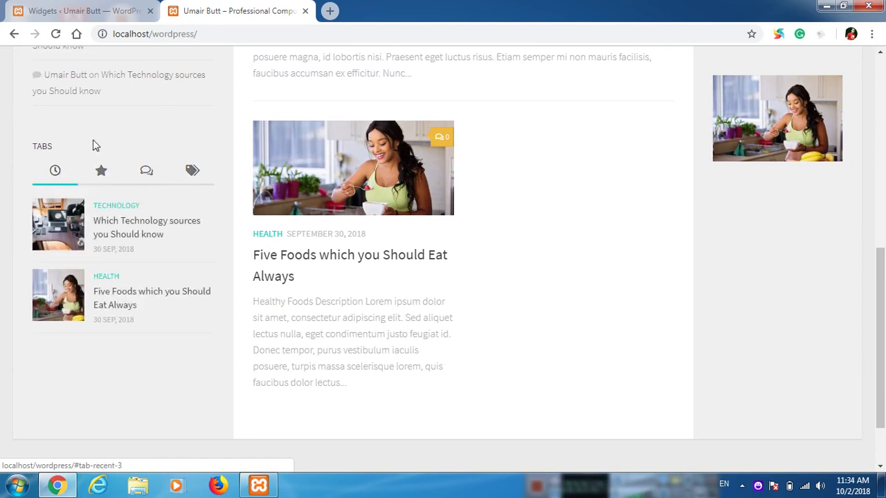
left_click(129, 6)
scroll(664, 228, "up", 5)
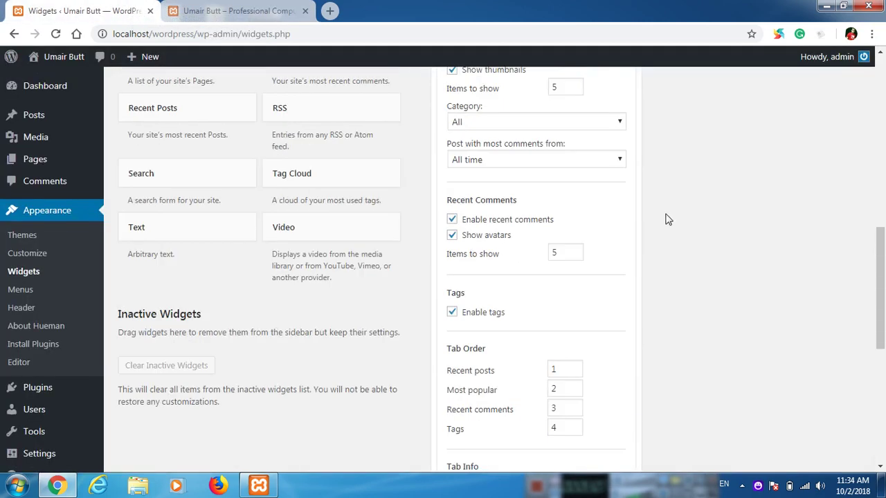
Step: Collapse the Tabs widget, drag it directly below Search, and reload the live site
scroll(675, 250, "up", 5)
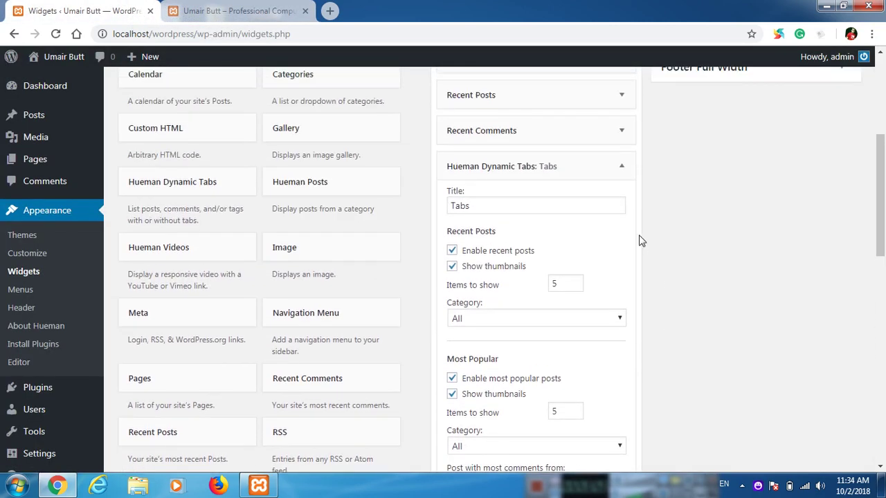
left_click(621, 166)
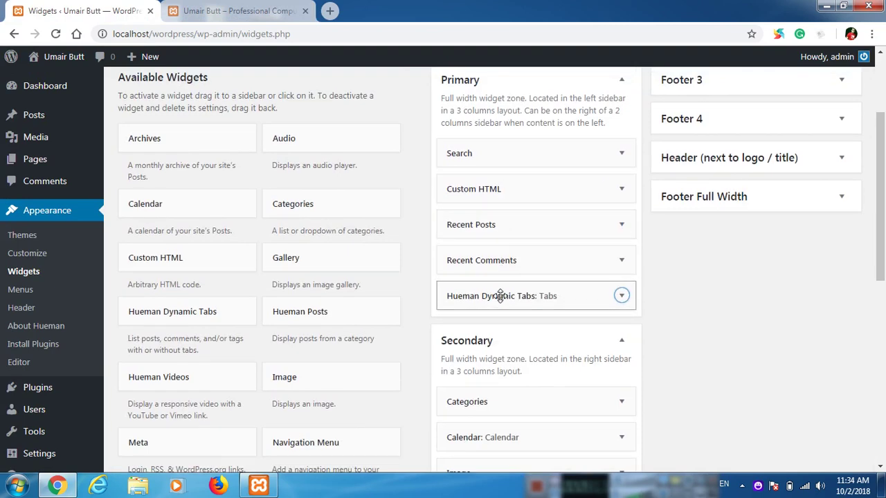
left_click_drag(501, 298, 505, 190)
left_click(210, 9)
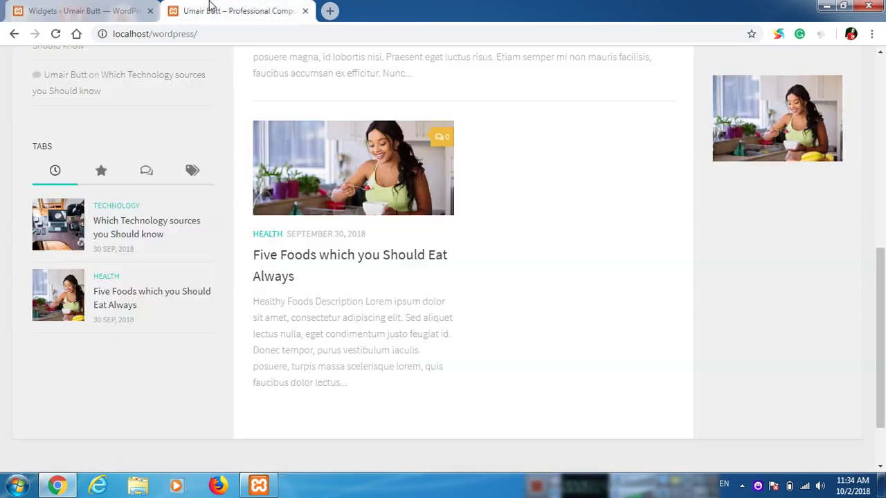
left_click(55, 34)
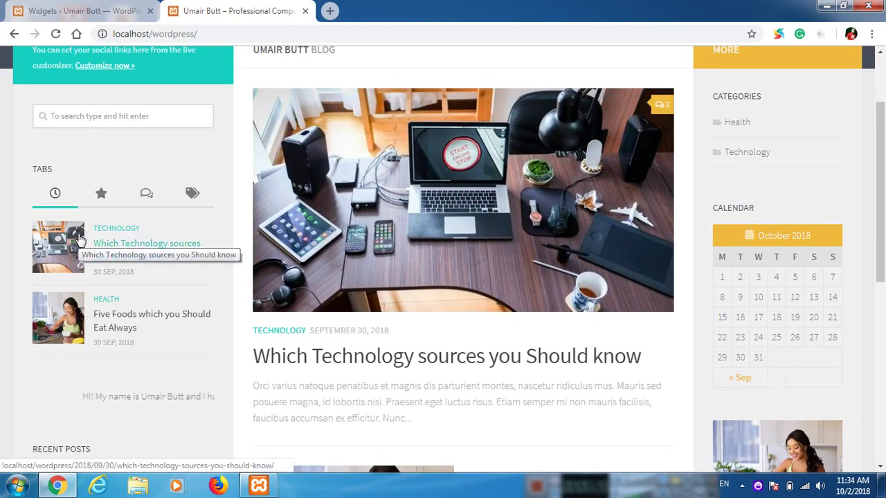
Step: Return to the Widgets screen and scroll down to the Text and Video widgets
left_click(83, 11)
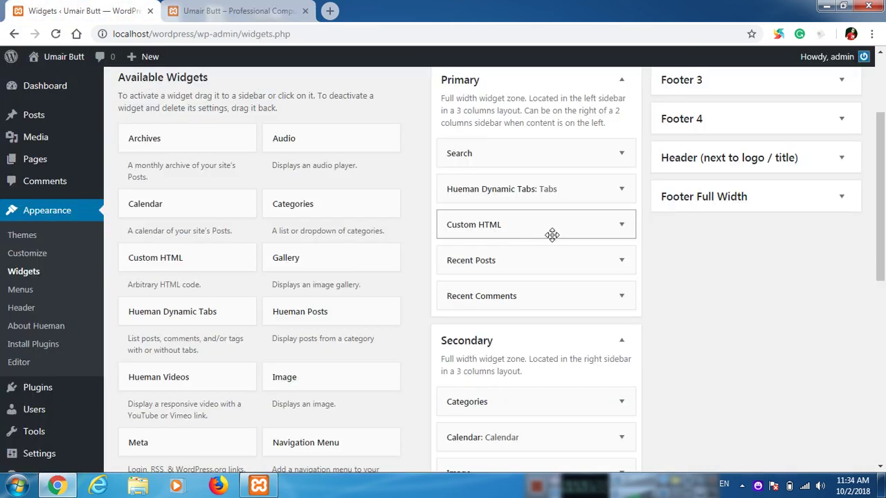
scroll(430, 284, "down", 2)
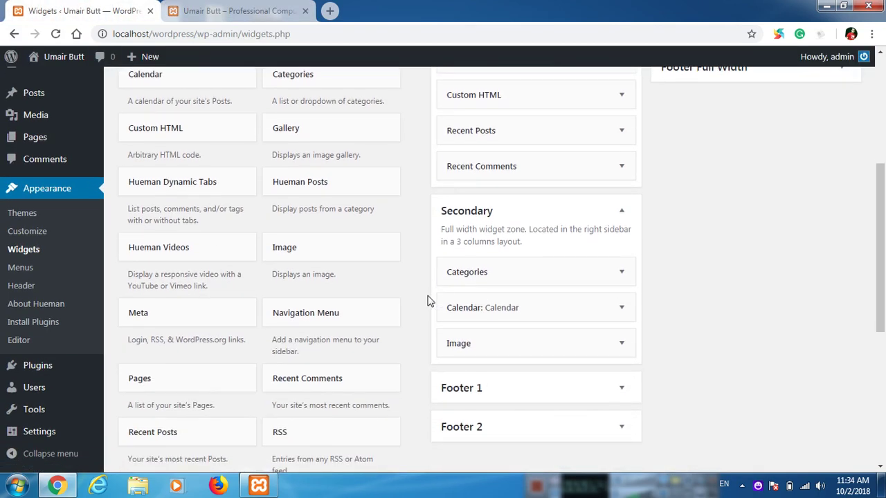
scroll(422, 303, "down", 1)
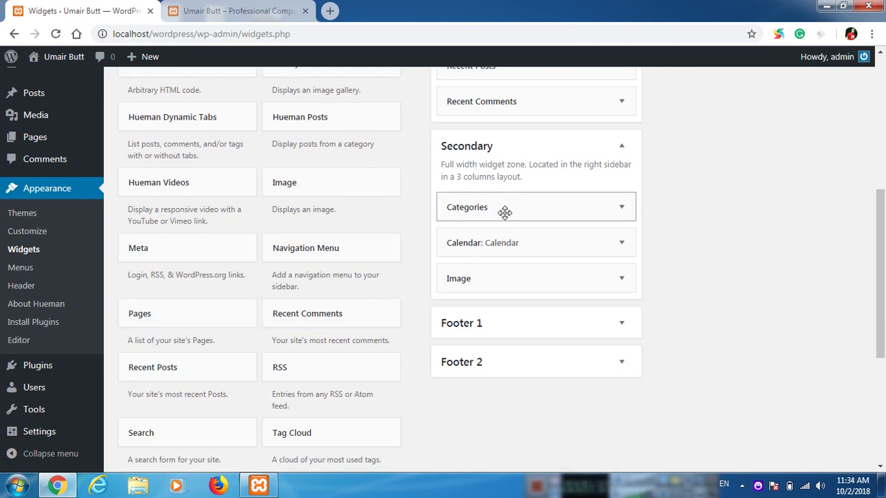
scroll(312, 343, "down", 1)
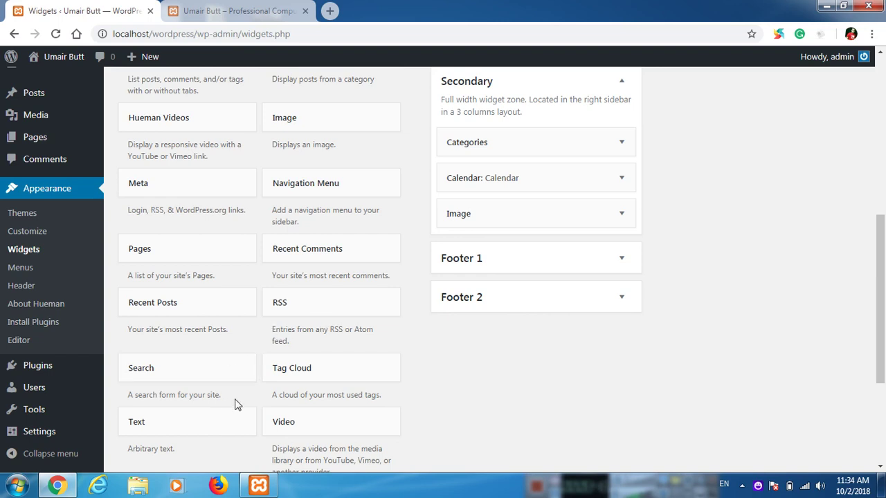
scroll(221, 381, "down", 1)
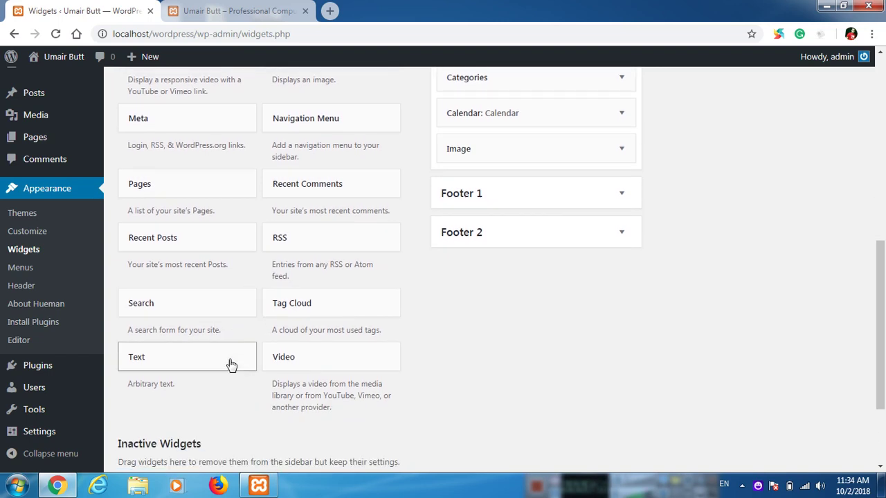
scroll(236, 380, "up", 1)
Step: Add a Text widget to the Secondary sidebar titled 'Our Branches'
left_click_drag(192, 426, 517, 241)
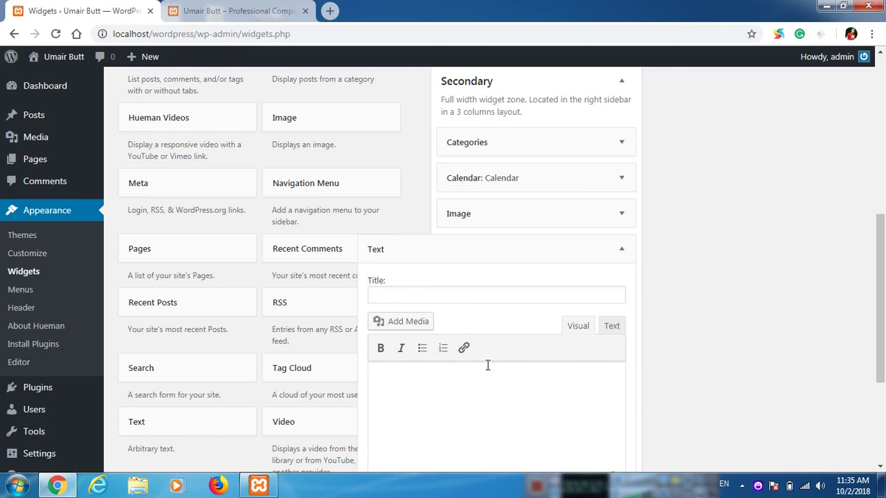
left_click(464, 299)
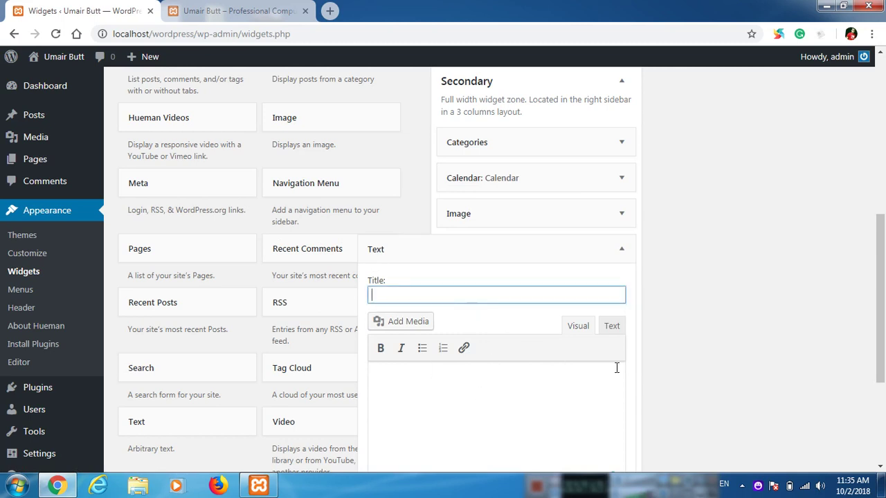
type("Our Branches")
Step: Bullet Pakistan, United States of America and United Kingdom, extend the title to 'Our Branches in', and save
left_click(430, 399)
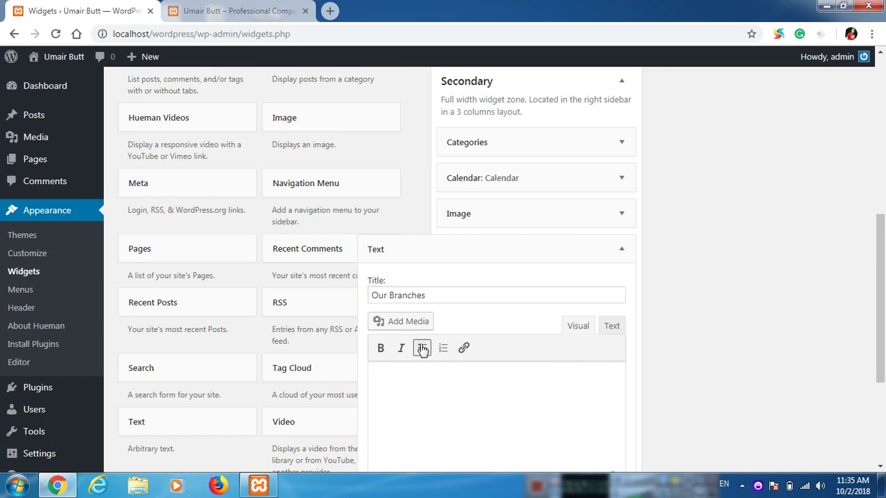
left_click(422, 348)
scroll(513, 343, "down", 1)
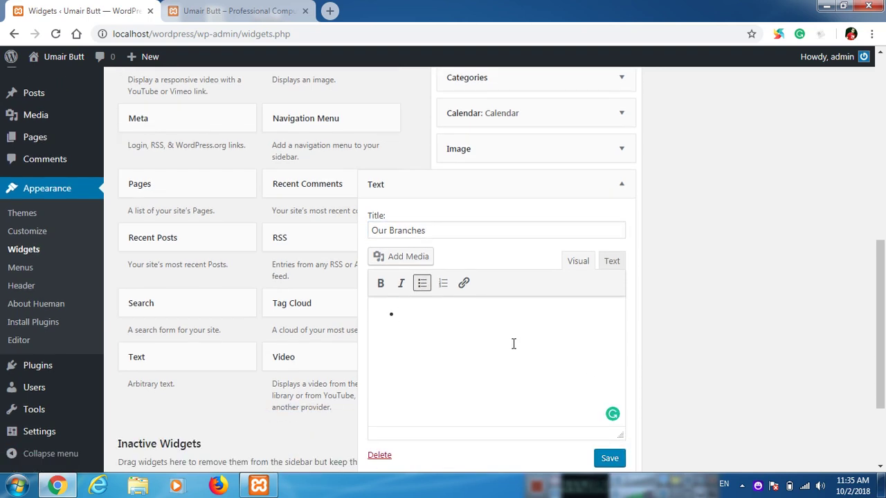
type("Pakistan ")
type("United Stat")
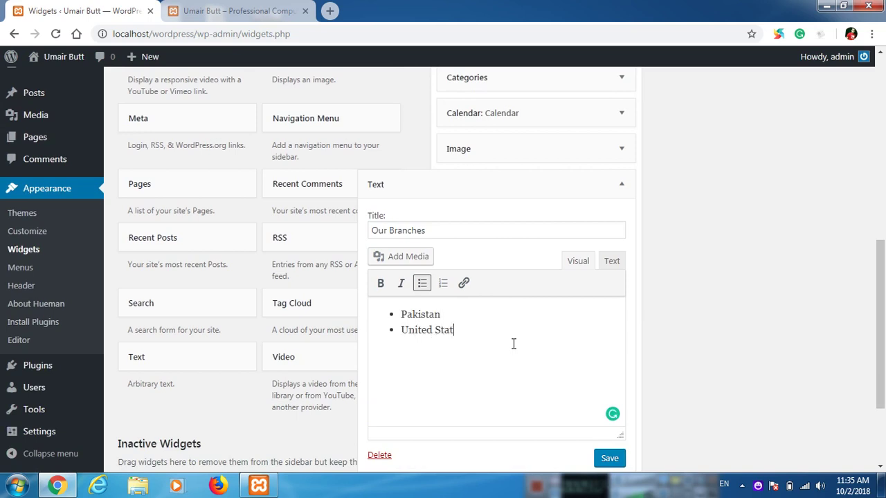
type("es of America Uni")
type("ted")
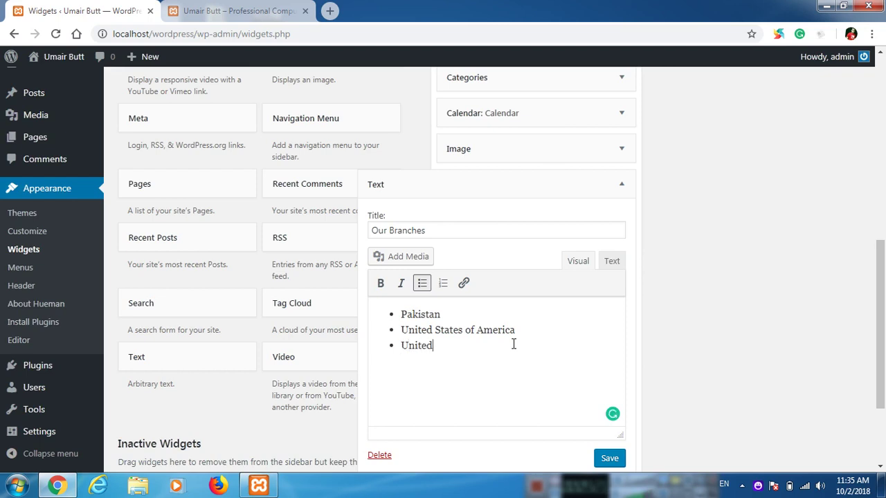
type(" Kingdom")
left_click(493, 232)
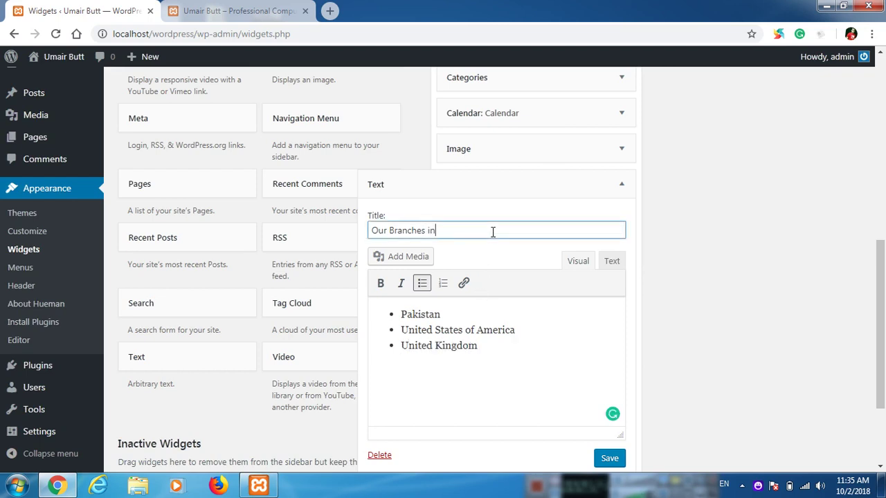
scroll(493, 231, "down", 2)
left_click(605, 328)
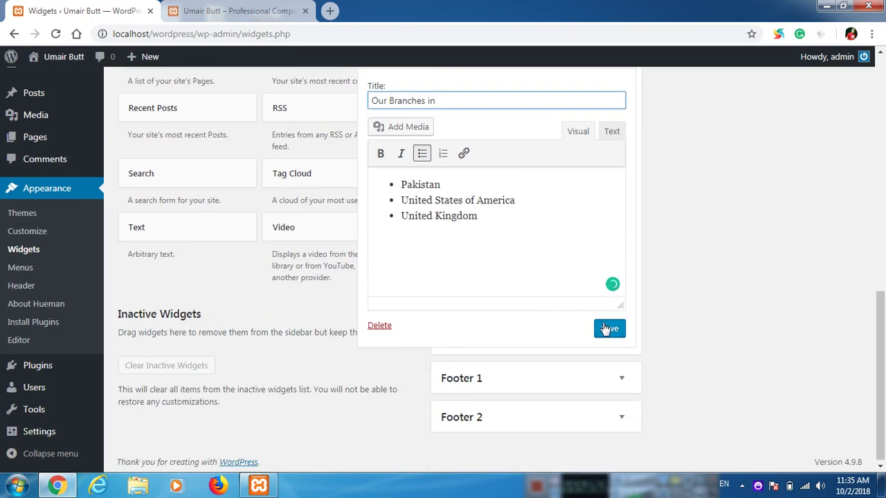
Step: Reload the live site to check the Our Branches in list
left_click(236, 11)
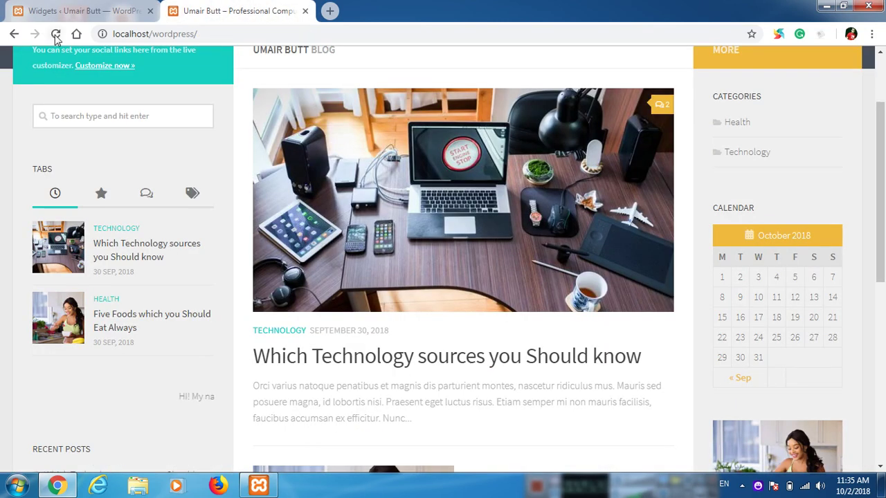
left_click(56, 33)
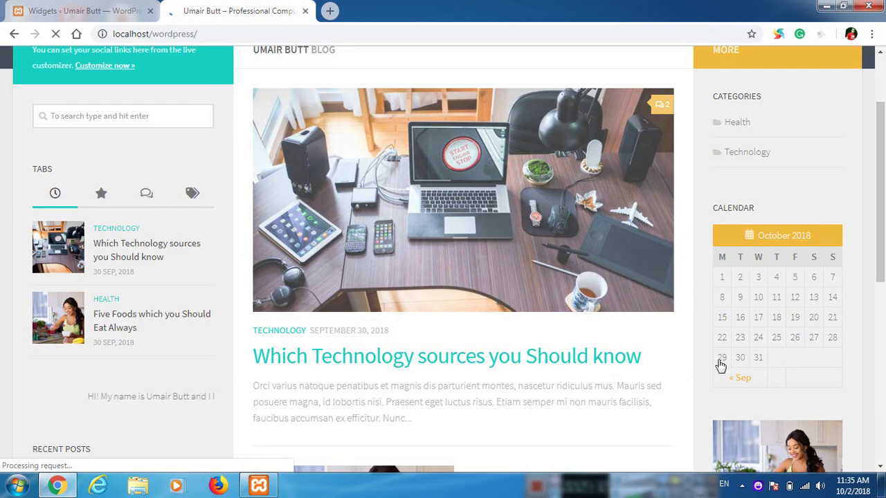
scroll(699, 339, "down", 6)
scroll(696, 344, "up", 2)
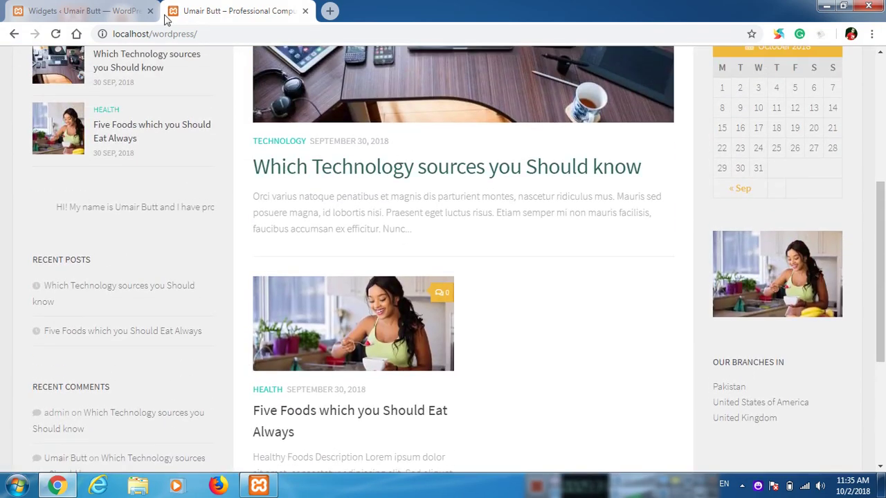
Step: Back on the Widgets screen, collapse the Our Branches in text widget
left_click(82, 8)
scroll(636, 277, "up", 3)
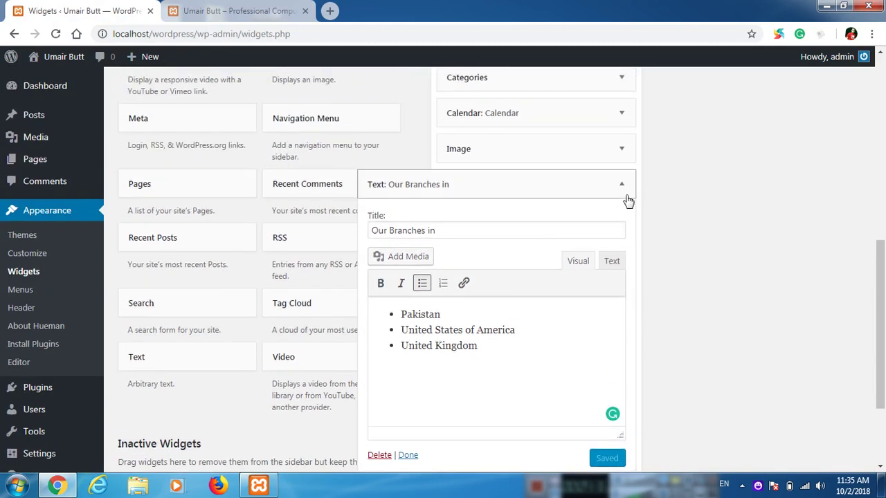
left_click(621, 184)
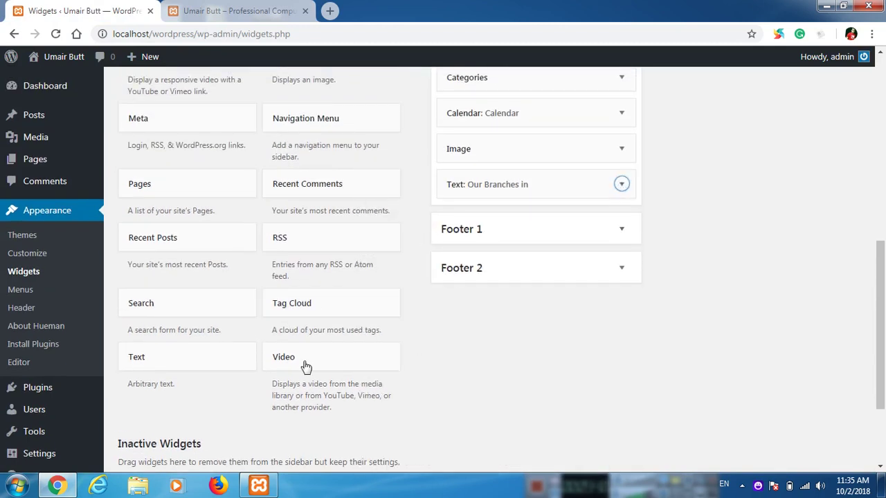
scroll(311, 373, "up", 1)
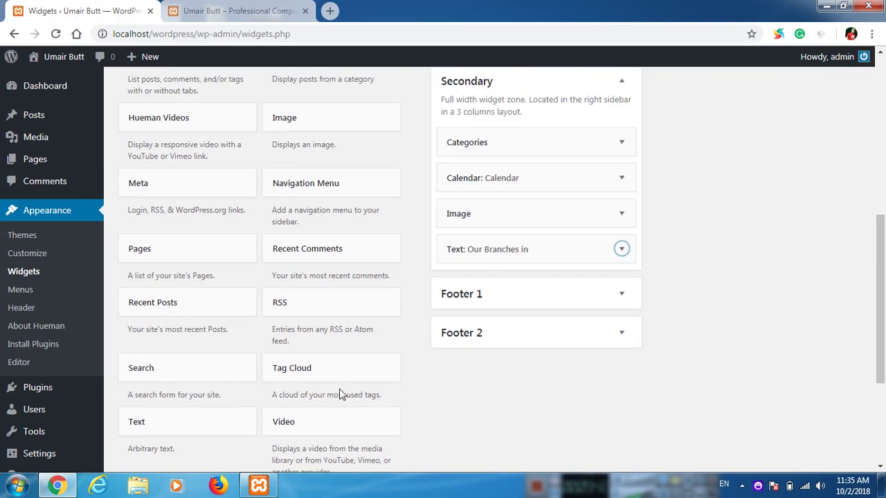
Step: Add a Video widget to the Primary sidebar and choose to insert its video from a URL
left_click(331, 423)
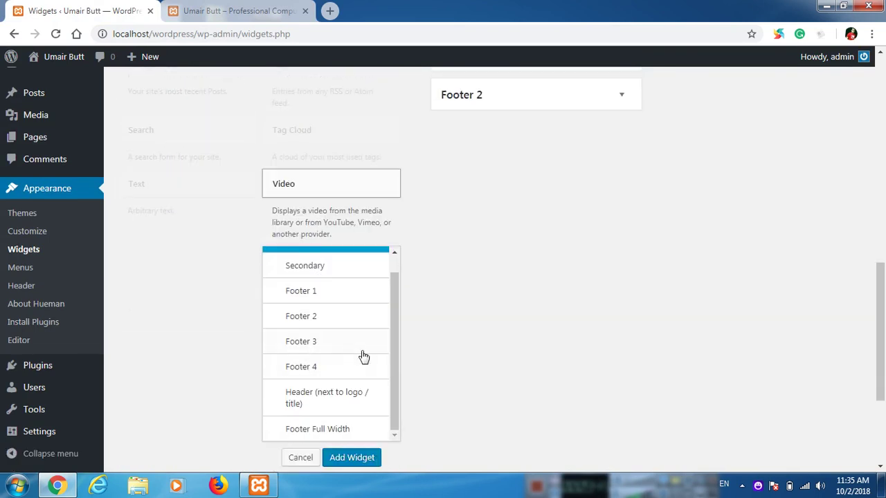
scroll(362, 358, "up", 1)
left_click(348, 459)
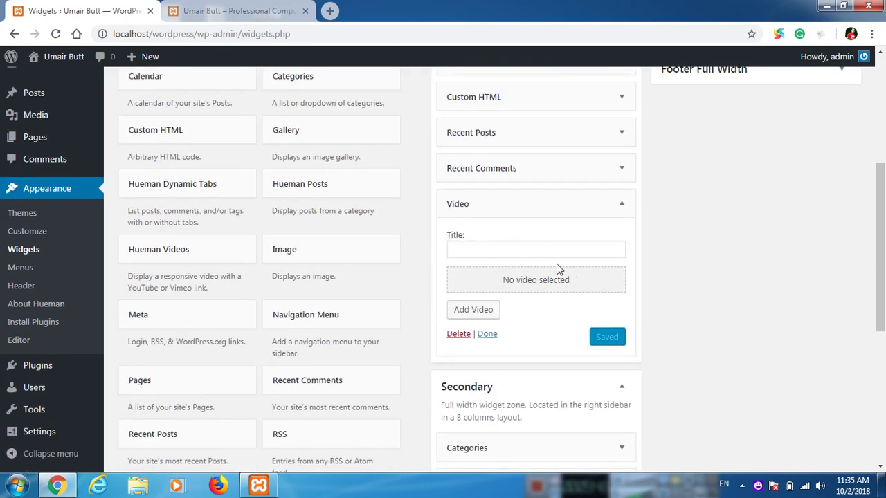
left_click(473, 310)
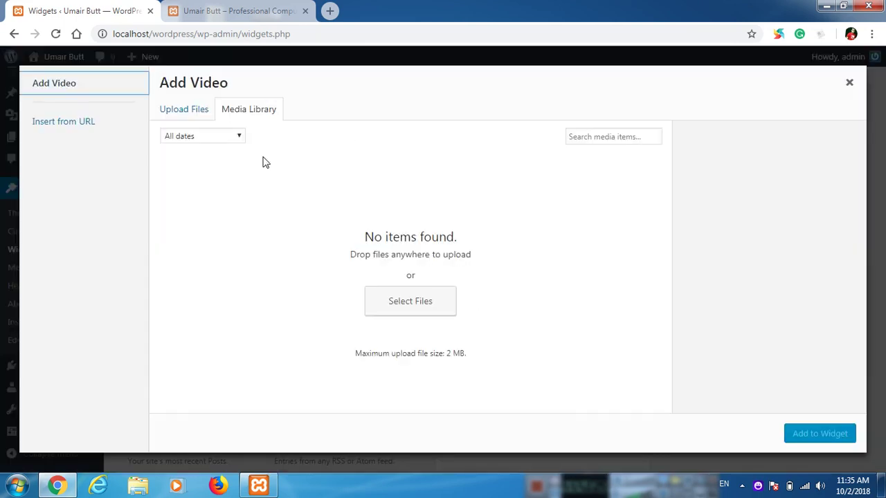
left_click(89, 131)
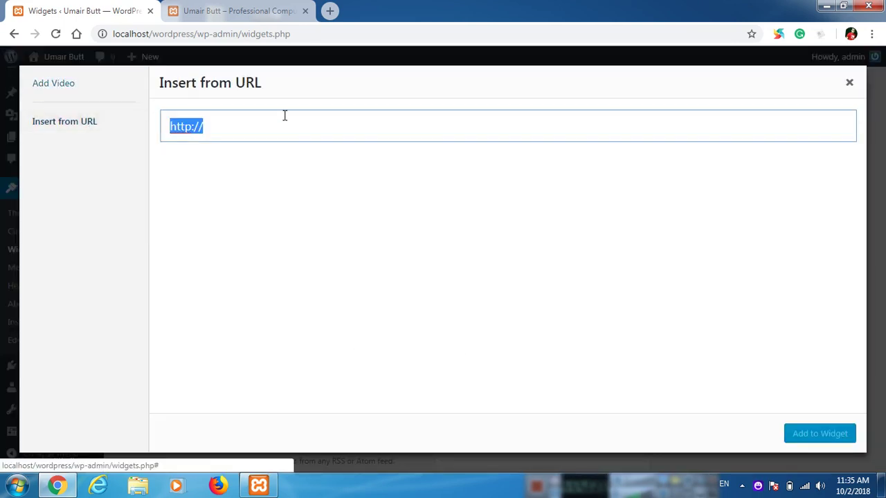
left_click(329, 10)
Step: On YouTube, search for the tutorial channel and list its uploaded videos
type("youtub")
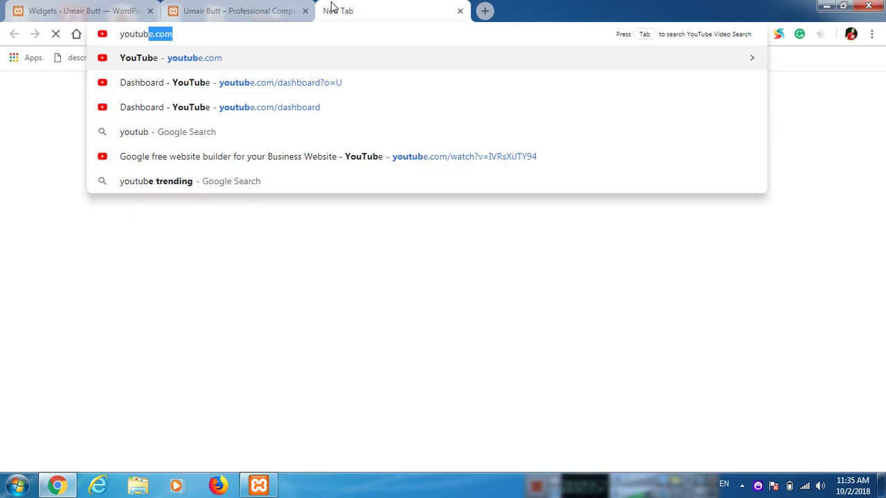
key("Return")
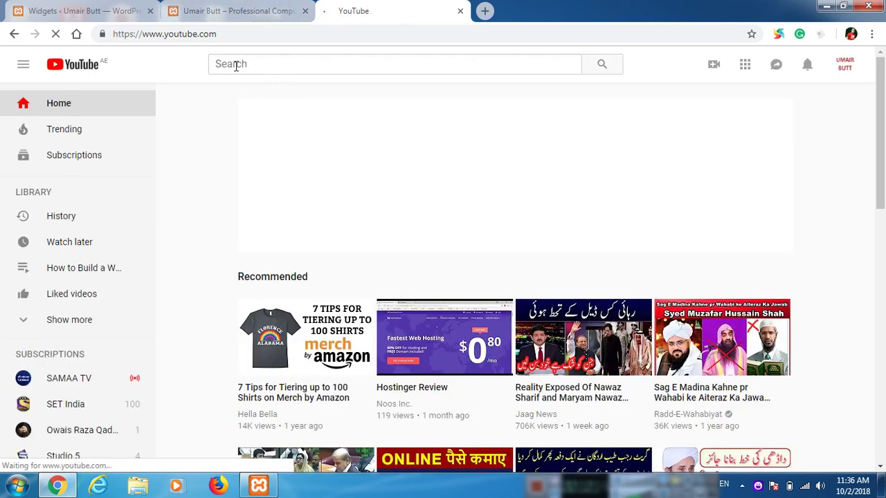
left_click(235, 65)
type("Umair Butt")
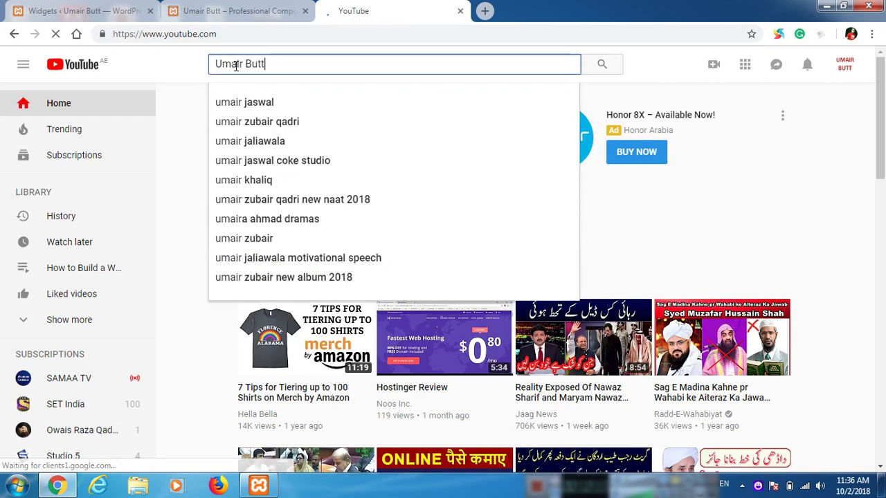
key("Return")
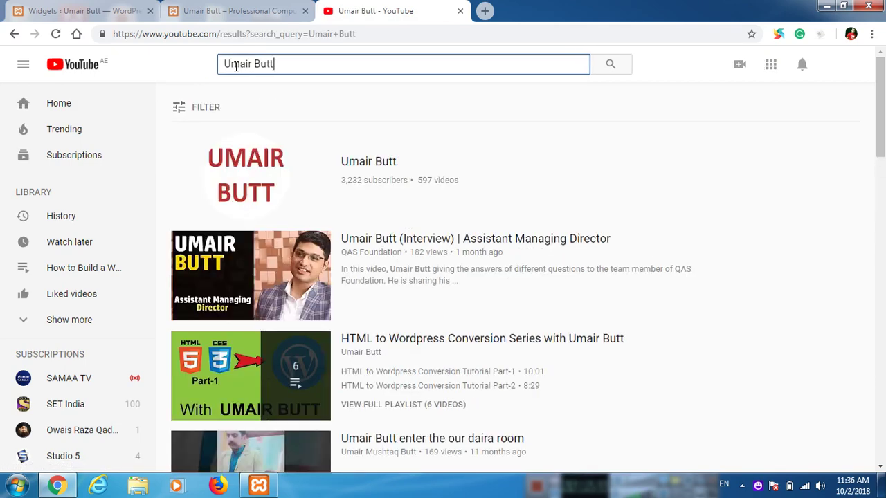
left_click(367, 166)
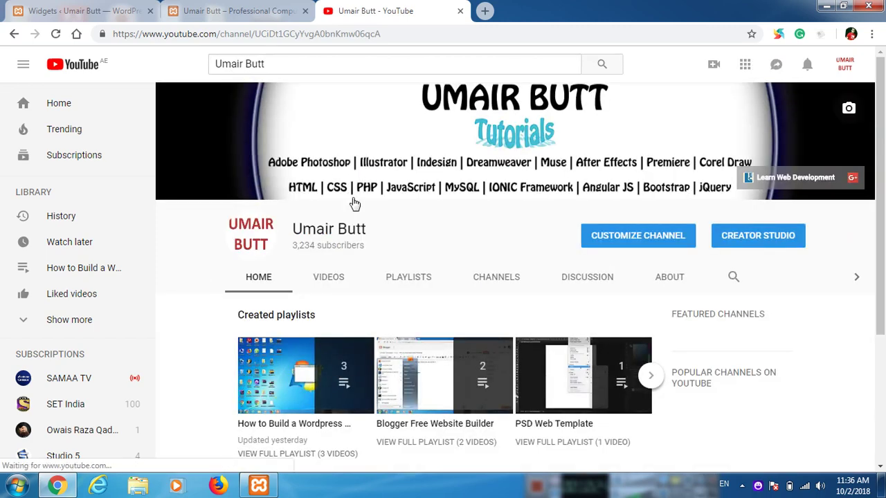
left_click(328, 280)
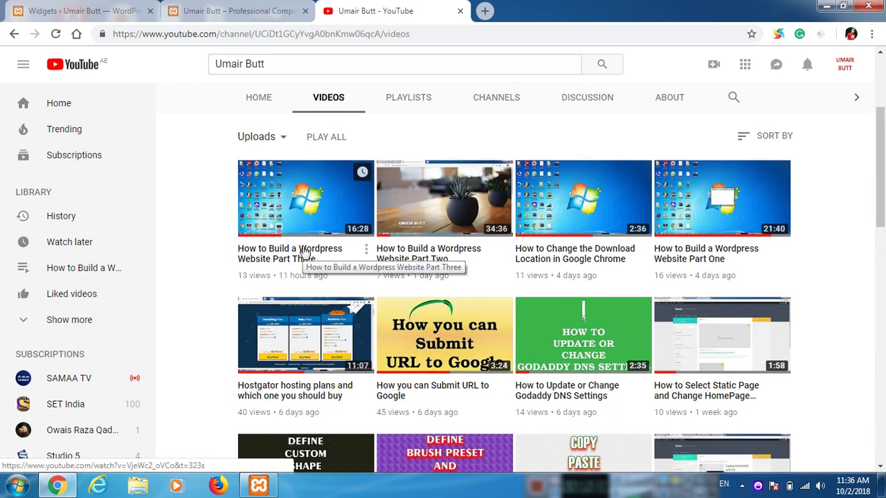
Step: Copy the Hostgator hosting plans video link and paste it into the Video widget's URL field
left_click(290, 397)
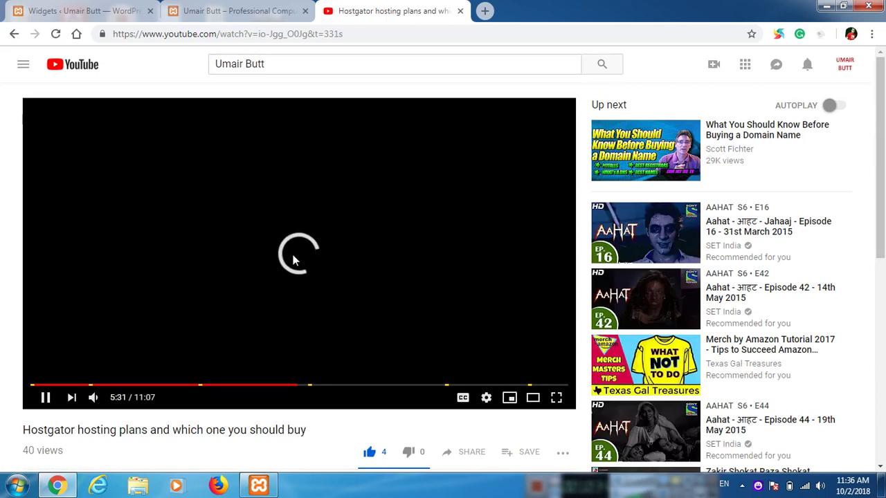
left_click(44, 398)
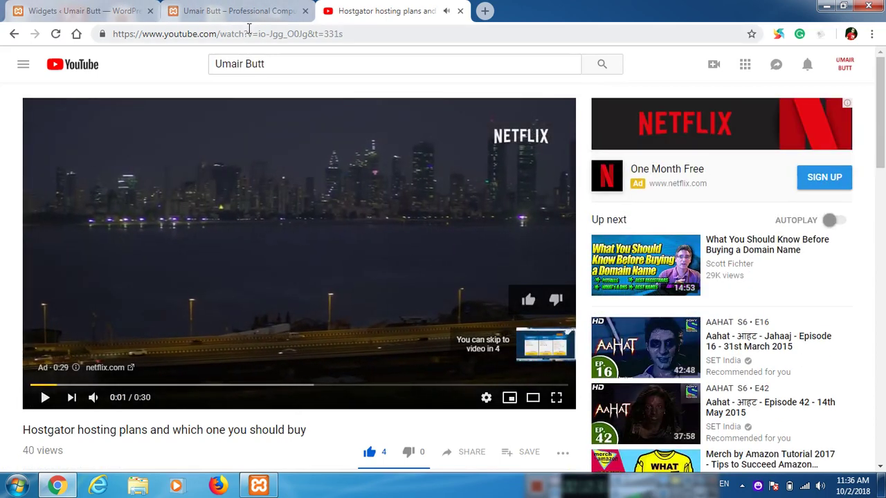
left_click(249, 33)
key("ctrl+c")
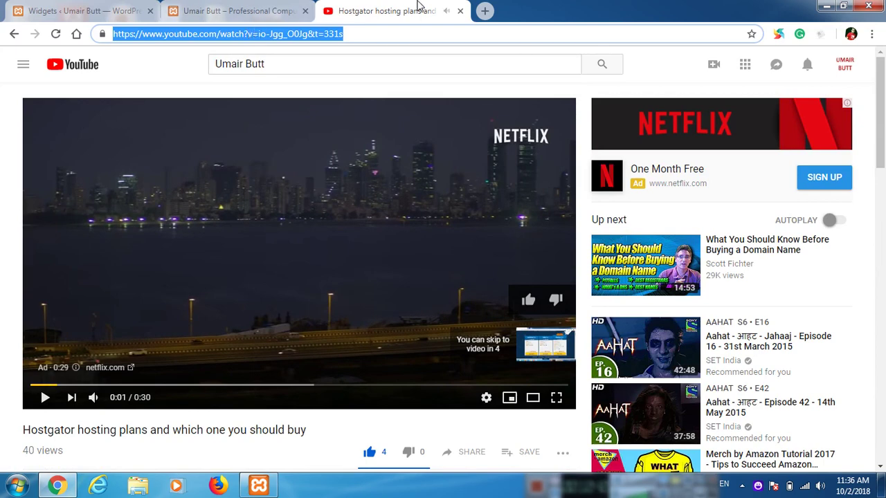
left_click(461, 11)
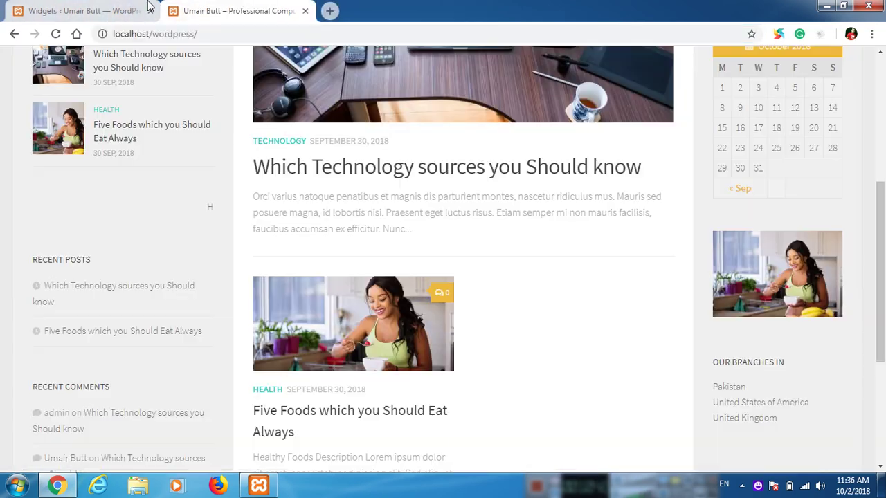
left_click(93, 8)
key("ctrl+v")
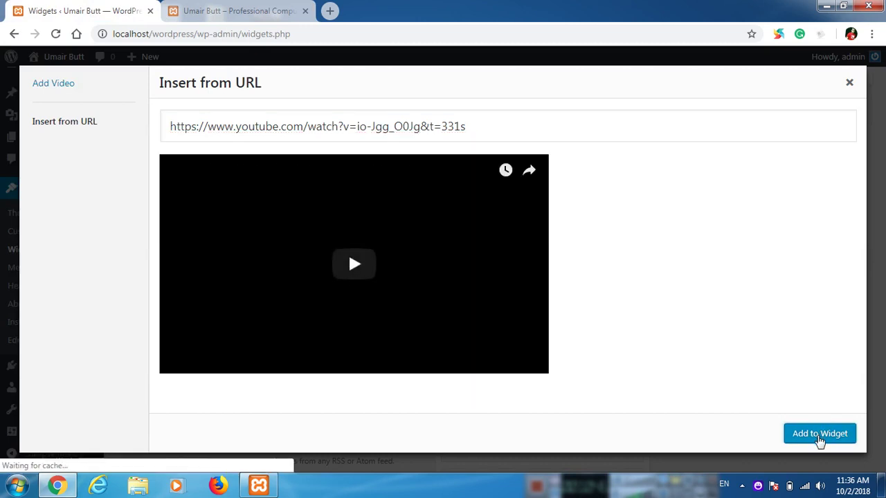
Step: Add the Hostgator video to the Video widget, title it 'HostGator Web Hosting Plans', save, and reload the site
left_click(820, 434)
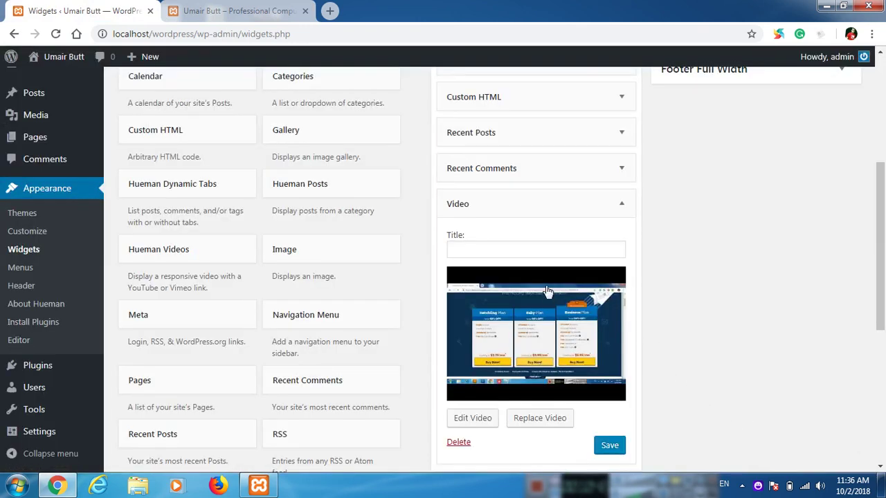
left_click(541, 248)
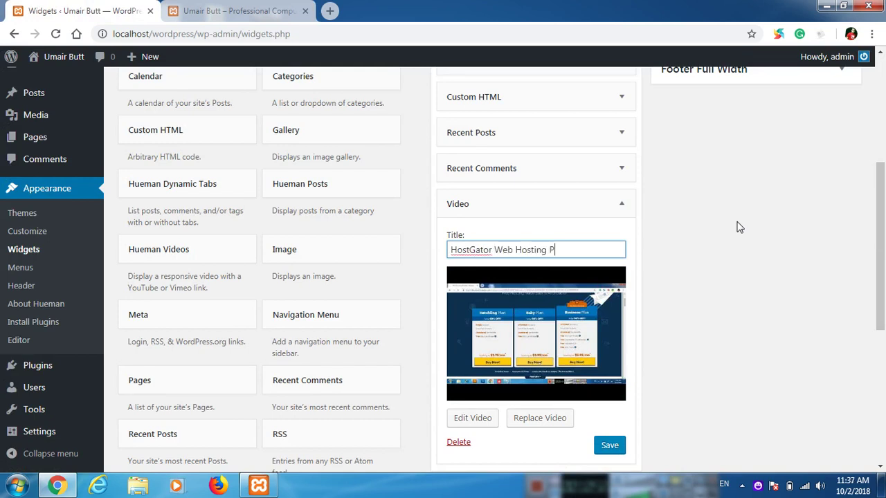
left_click(608, 447)
left_click(620, 202)
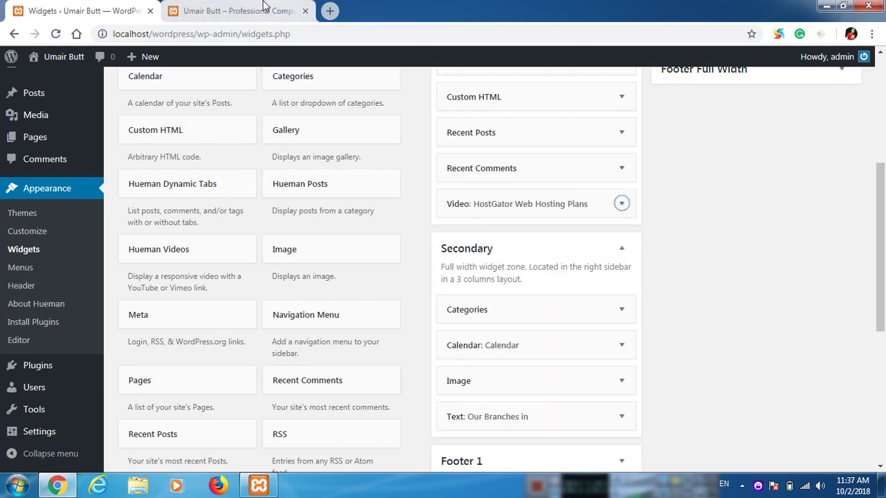
left_click(263, 10)
left_click(56, 35)
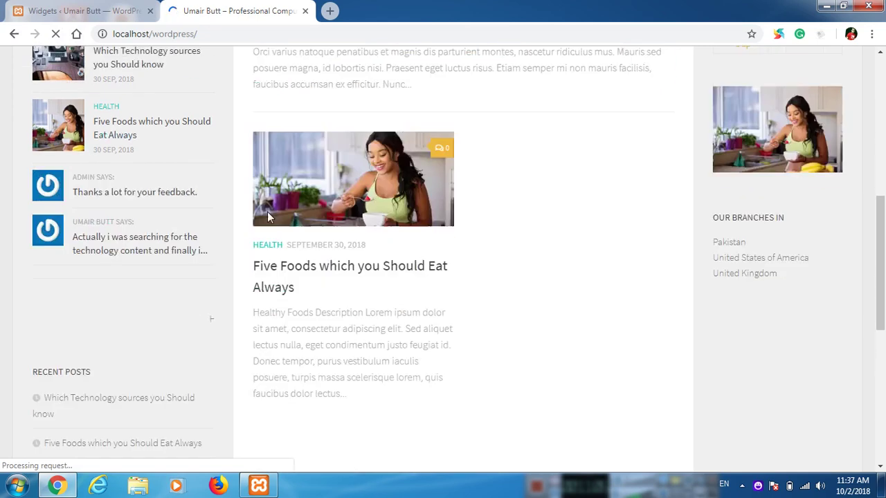
Step: Play the sidebar's HostGator video, skip ahead to about 02:27, and pause it
scroll(179, 299, "down", 3)
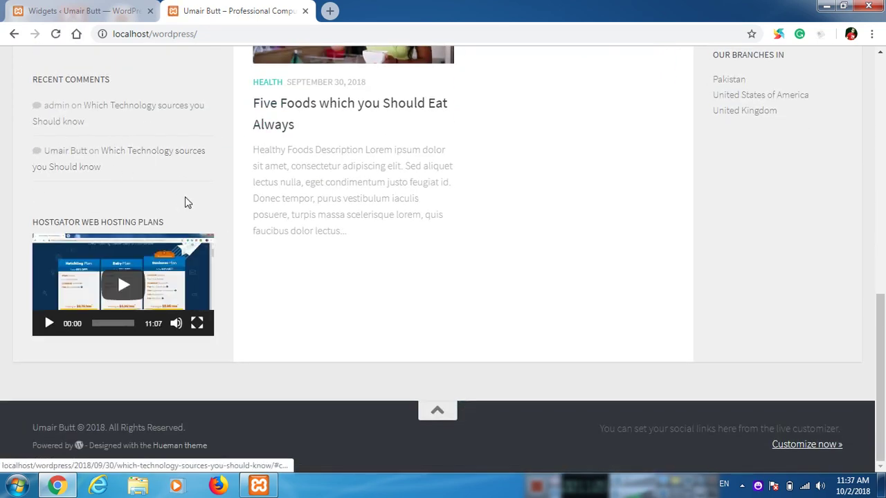
left_click(130, 285)
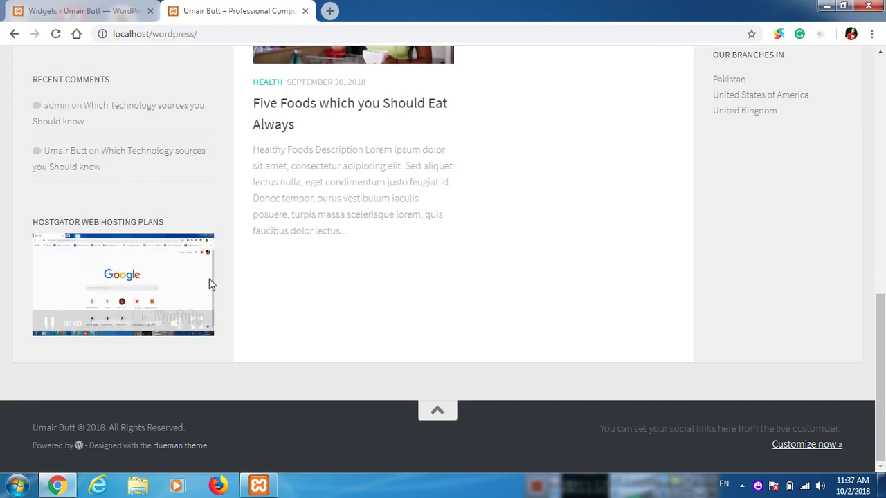
left_click(102, 325)
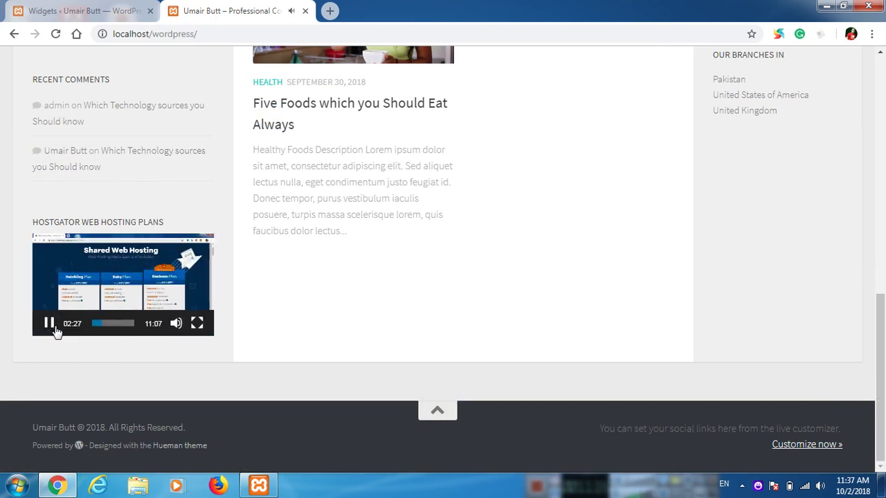
left_click(54, 329)
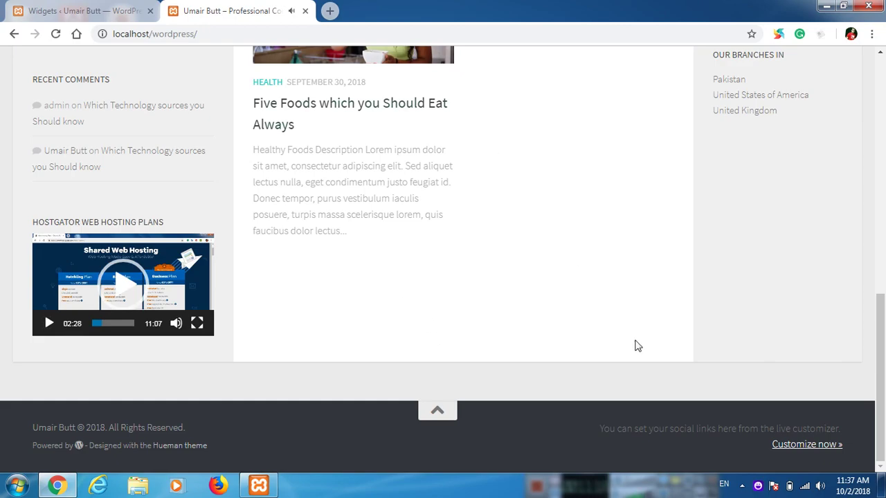
scroll(640, 332, "up", 8)
scroll(639, 326, "down", 8)
Step: Back on the Widgets page, collapse the Primary and Secondary sidebars and expand the empty Footer 1 area
left_click(50, 8)
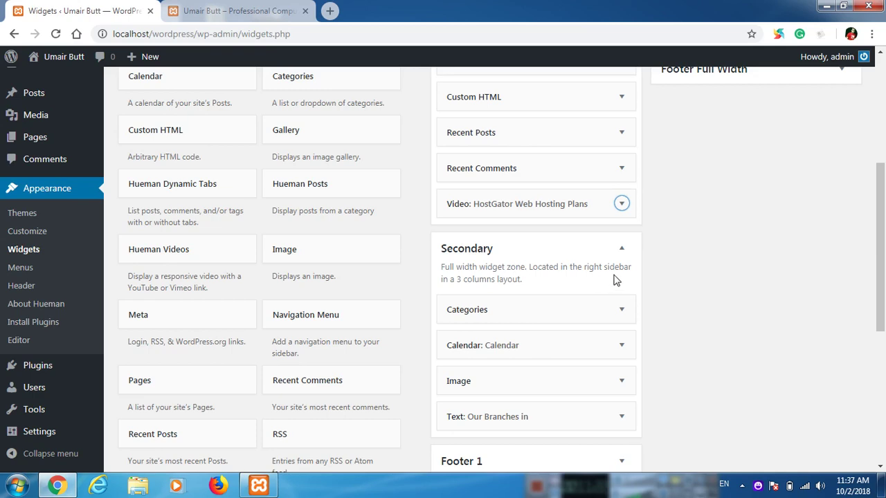
left_click(624, 250)
scroll(744, 299, "up", 3)
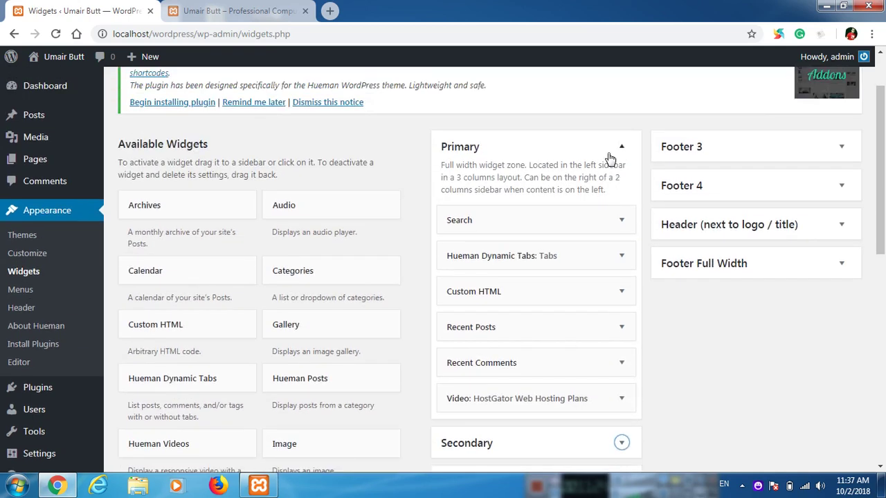
left_click(622, 148)
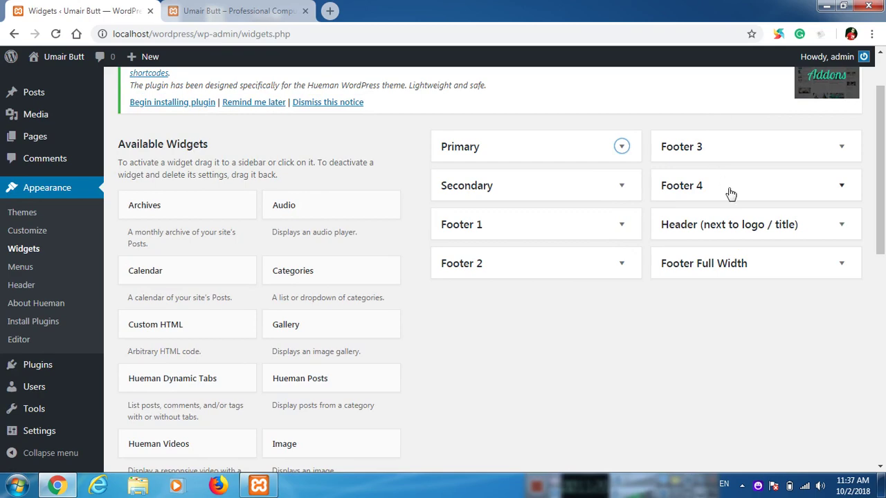
left_click(235, 10)
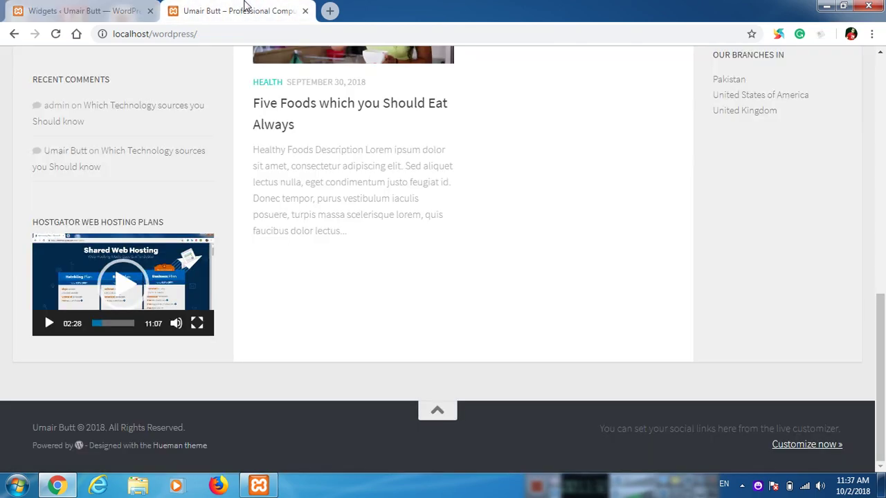
scroll(325, 132, "up", 15)
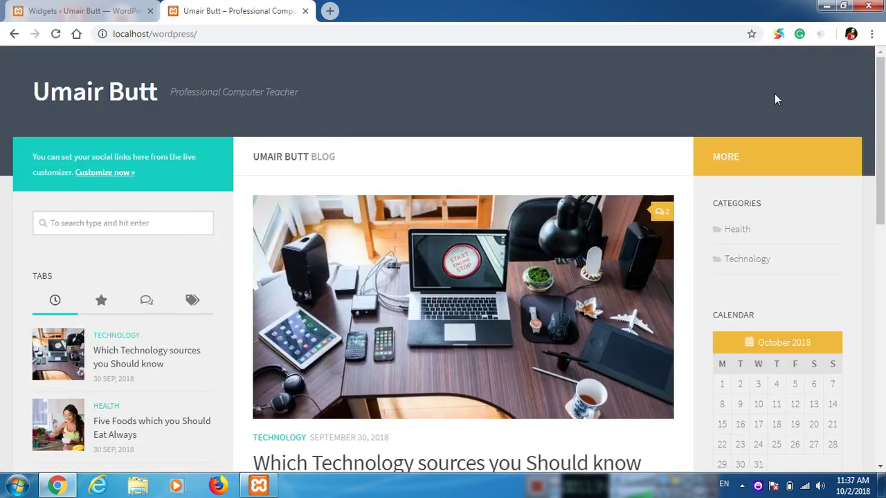
left_click(119, 7)
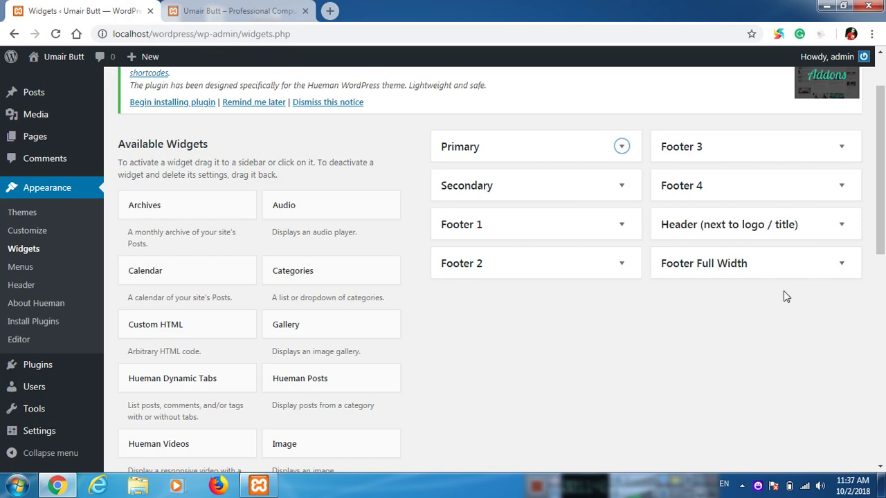
left_click(539, 234)
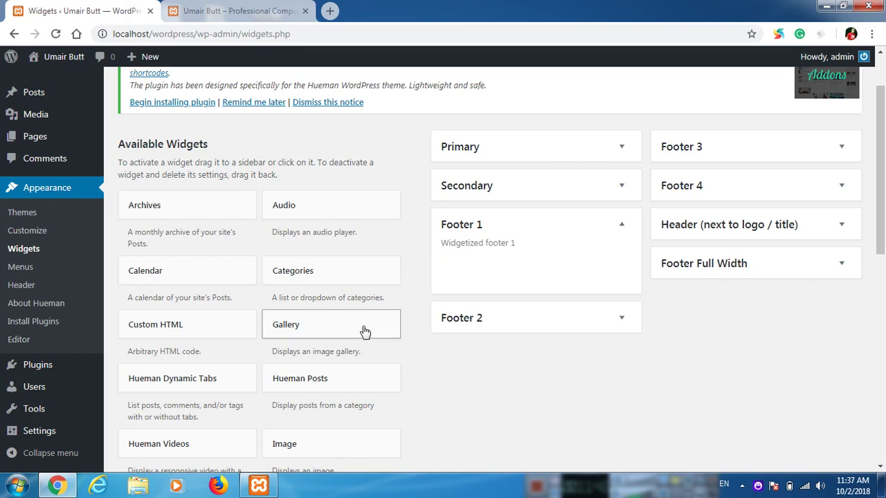
scroll(365, 318, "down", 3)
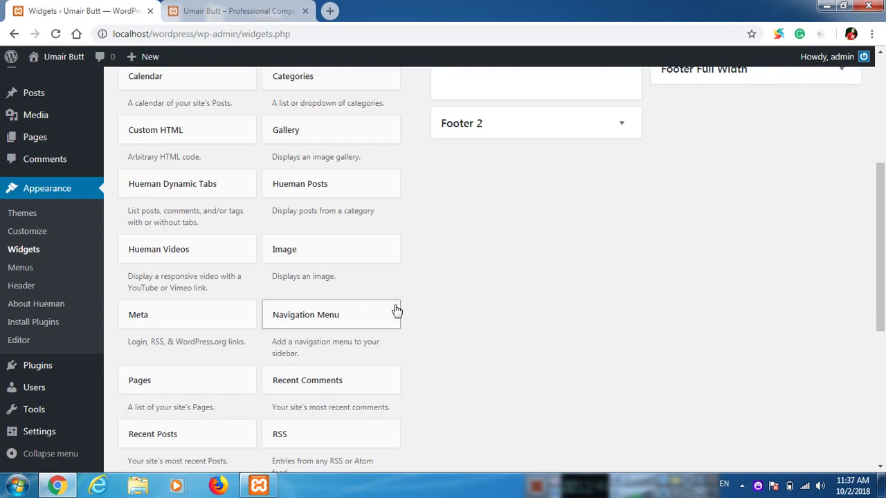
scroll(396, 311, "up", 3)
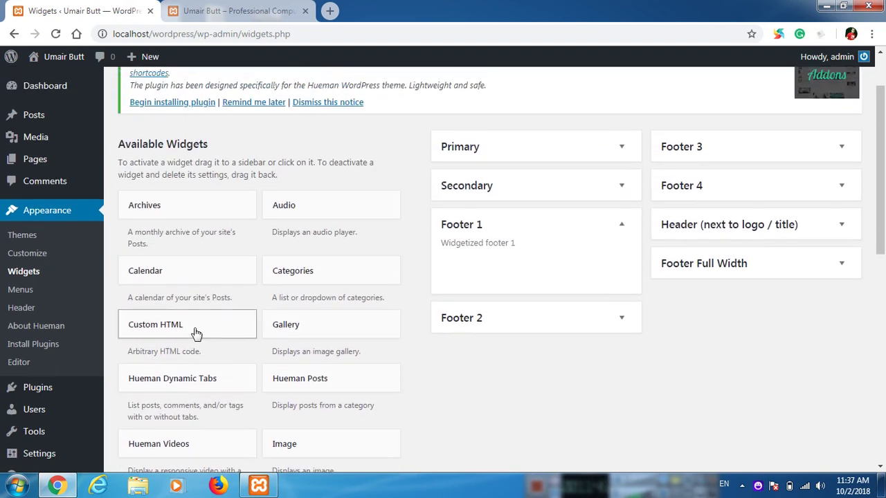
Step: Drag a Custom HTML widget into Footer 1, title it 'About Me', and collapse it
left_click_drag(196, 332, 524, 268)
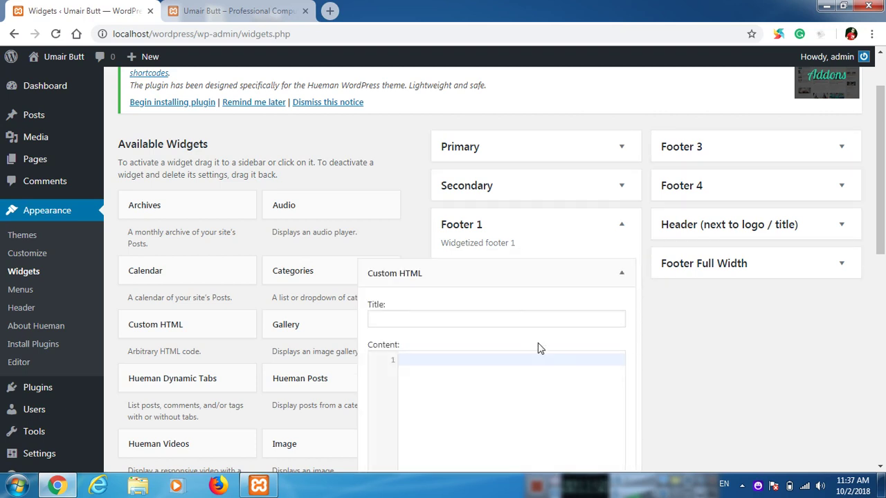
left_click(453, 317)
scroll(540, 356, "down", 1)
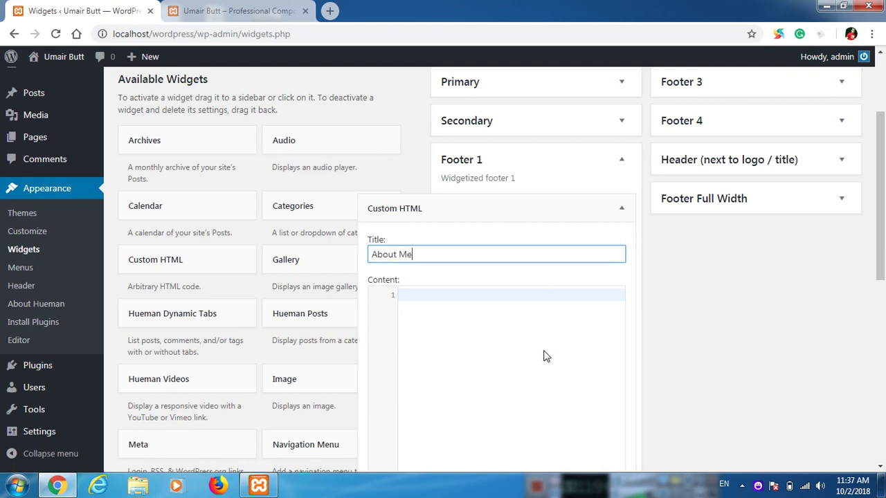
left_click(622, 208)
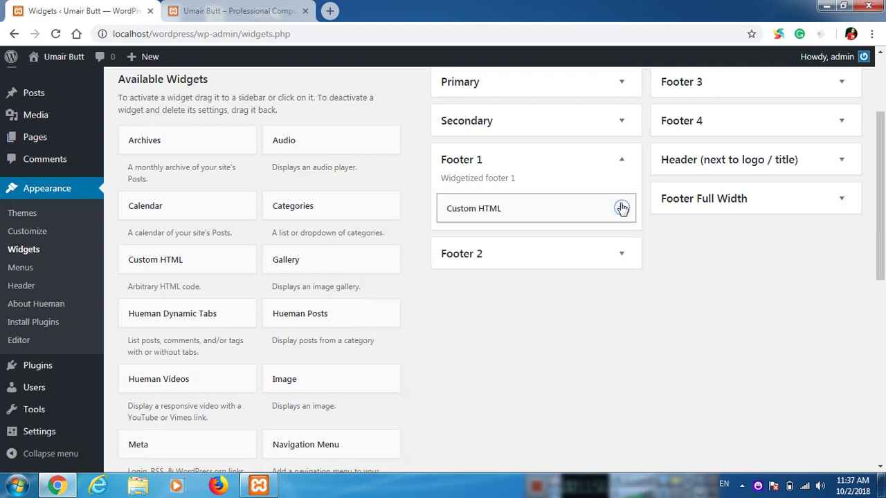
Step: Briefly check Footer 2, then expand the Secondary sidebar to view its widgets
left_click(623, 254)
left_click(622, 255)
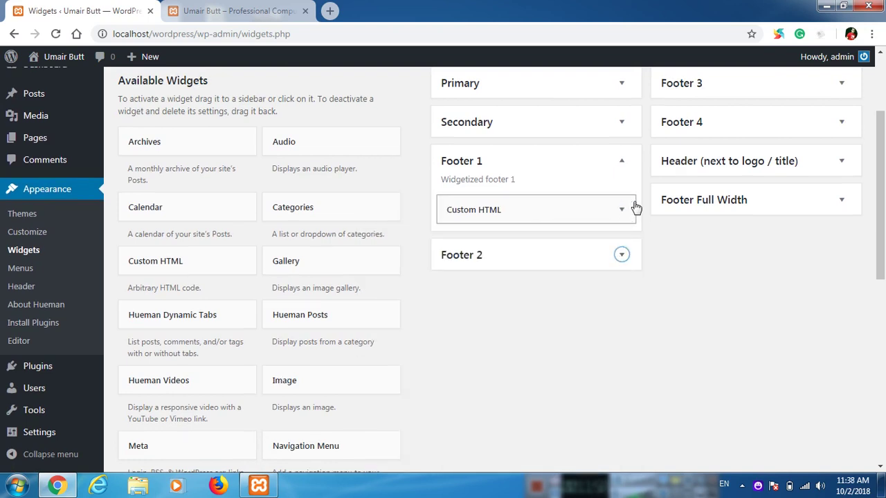
scroll(631, 205, "up", 1)
left_click(620, 186)
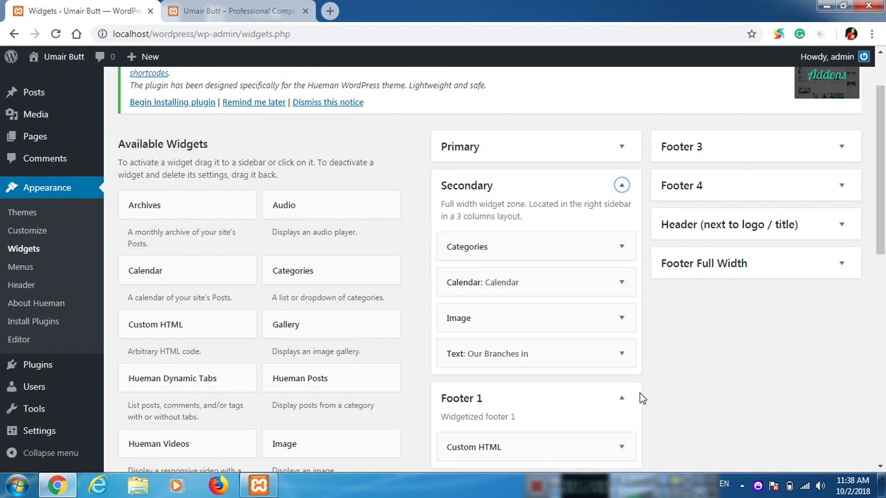
Step: Look through the Primary and Secondary sidebars, including the Our Branches text widget
left_click(621, 186)
left_click(622, 148)
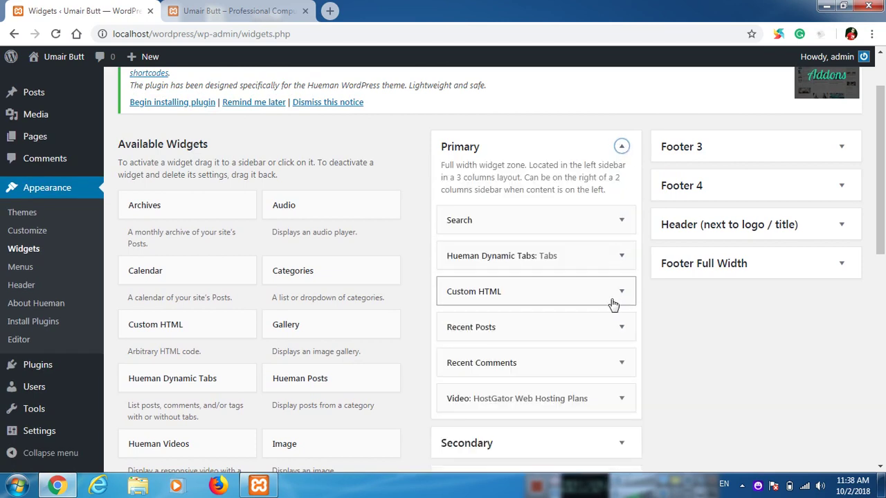
scroll(609, 318, "down", 4)
left_click(620, 184)
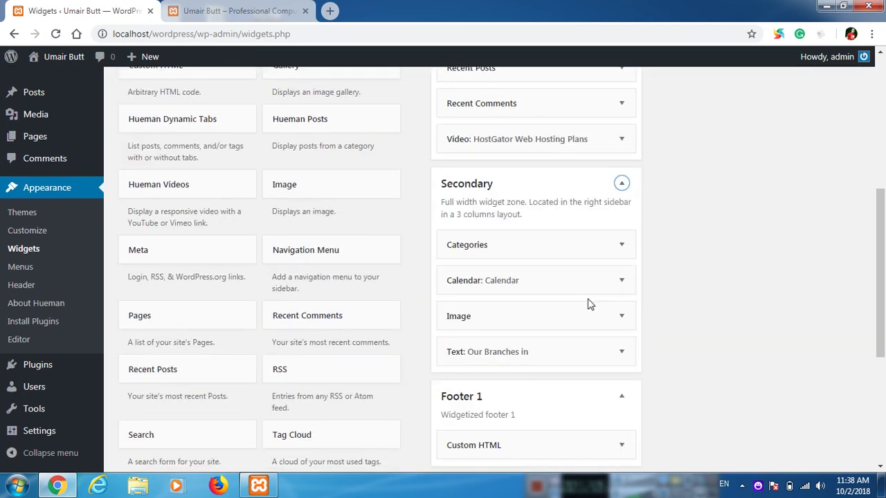
left_click(620, 352)
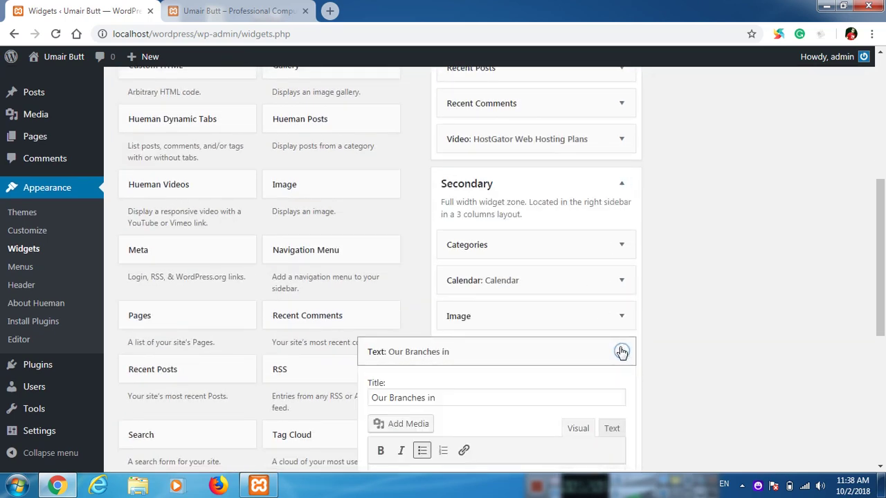
left_click(621, 352)
scroll(625, 265, "up", 3)
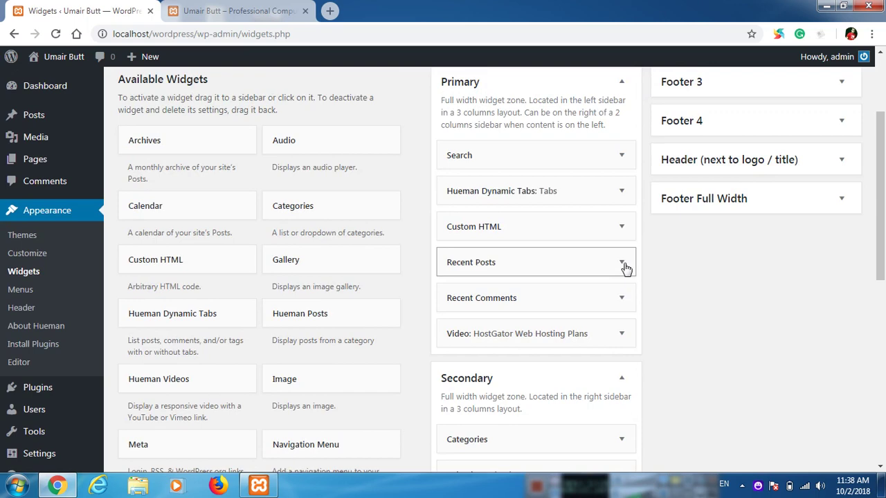
Step: Copy the introduction text inside the marquee tags of Primary's Custom HTML widget
left_click(621, 228)
left_click(622, 229)
left_click(621, 229)
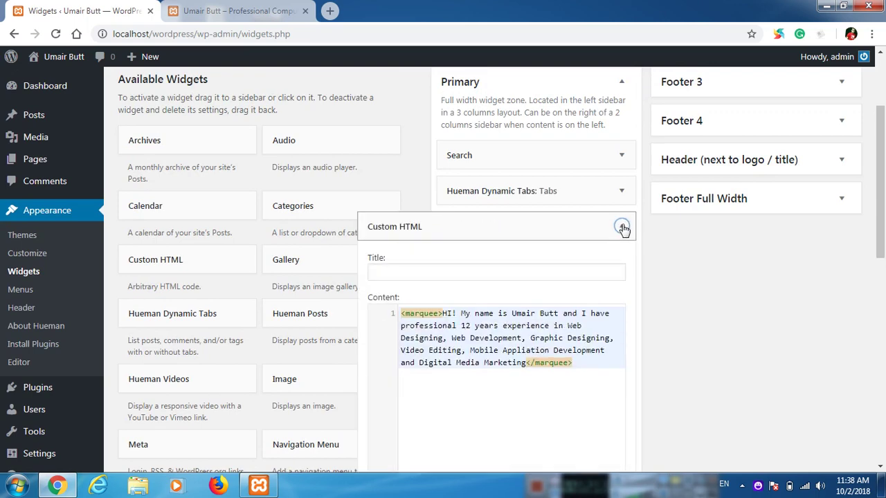
left_click(525, 350)
left_click_drag(525, 368, 438, 315)
key("ctrl+c")
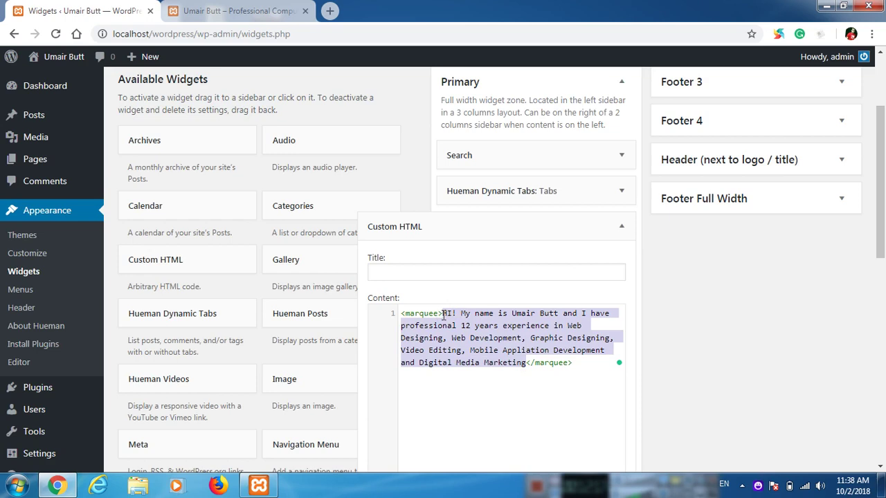
left_click(621, 226)
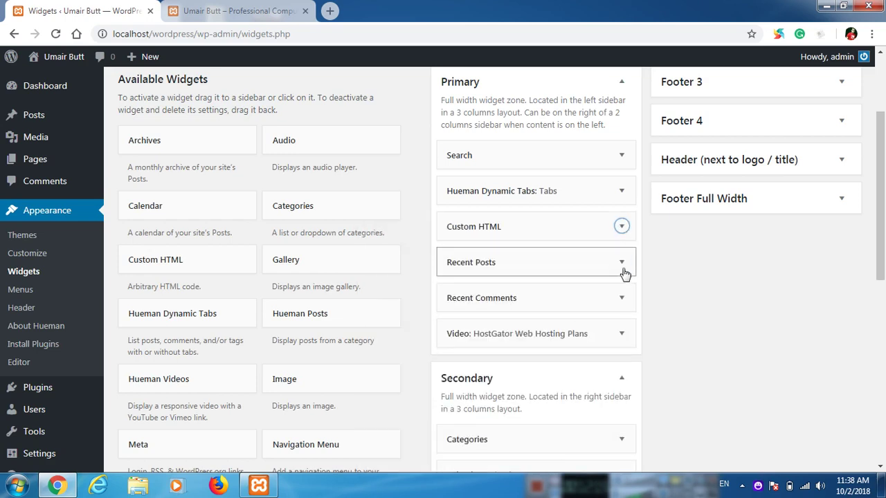
scroll(622, 273, "down", 2)
scroll(626, 290, "down", 5)
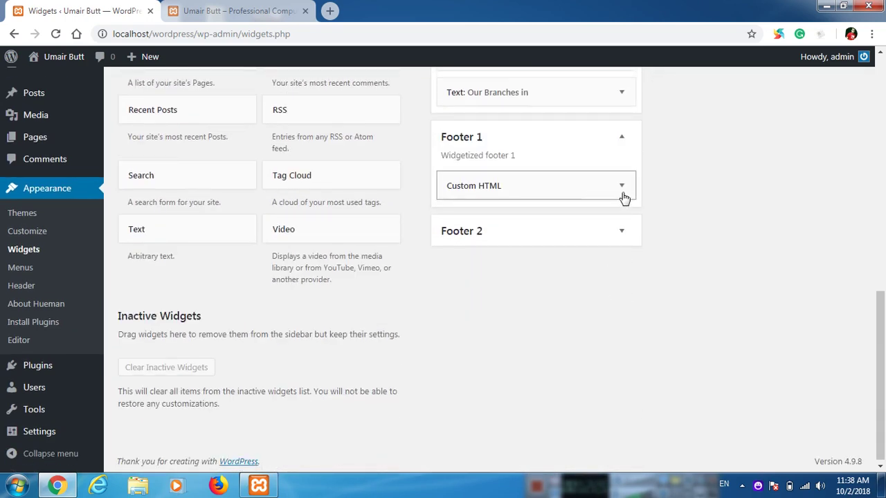
Step: Fill the About Me widget with <p> and the pasted introduction paragraph, then save it
left_click(622, 186)
left_click(497, 315)
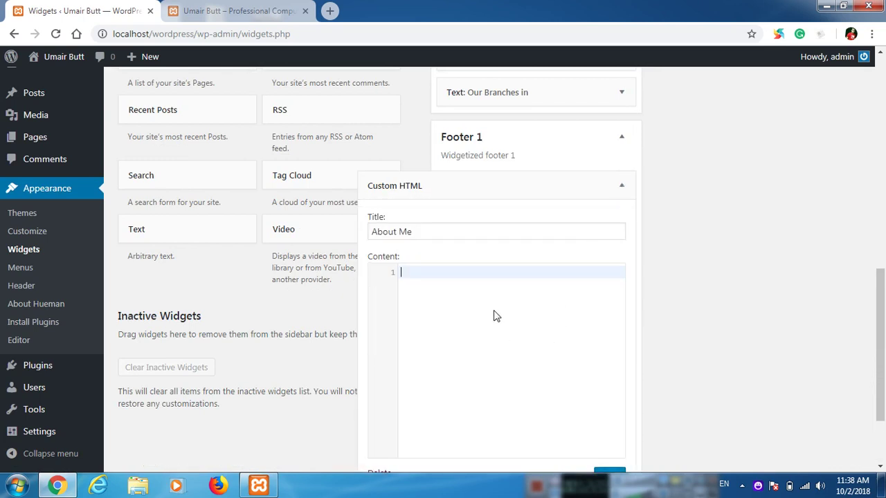
type("<p>")
key("Return")
key("ctrl+v")
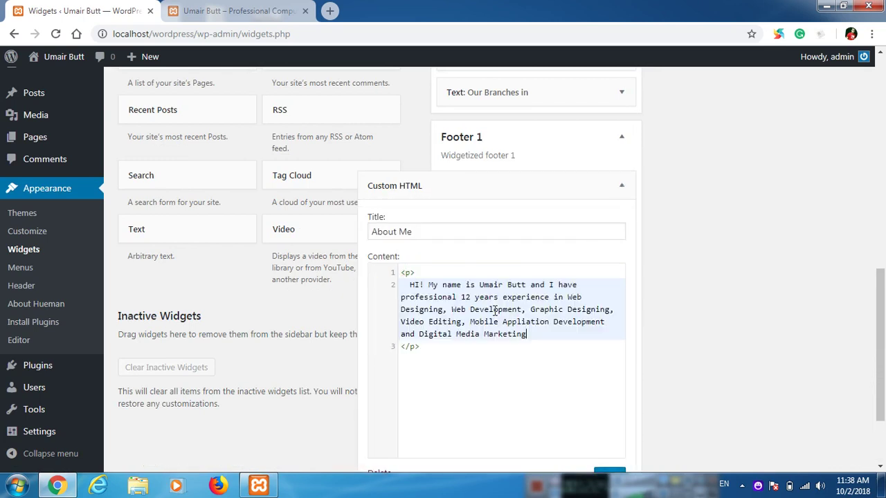
scroll(556, 320, "down", 1)
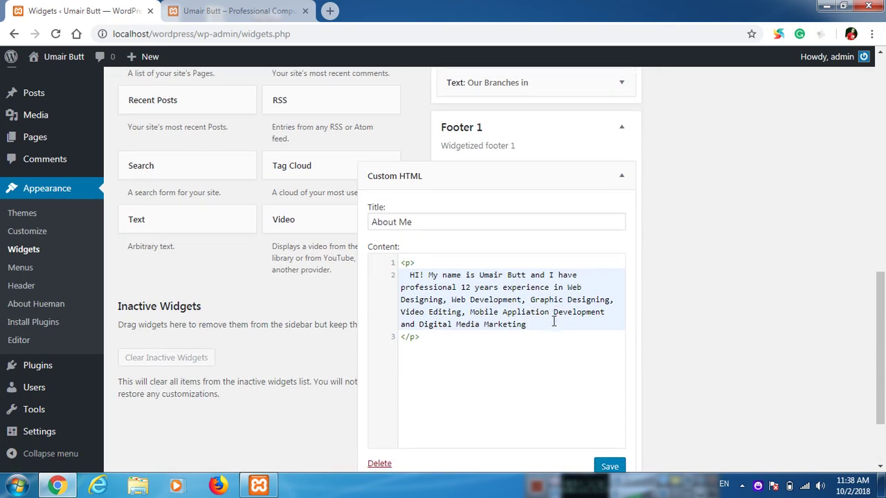
left_click(609, 410)
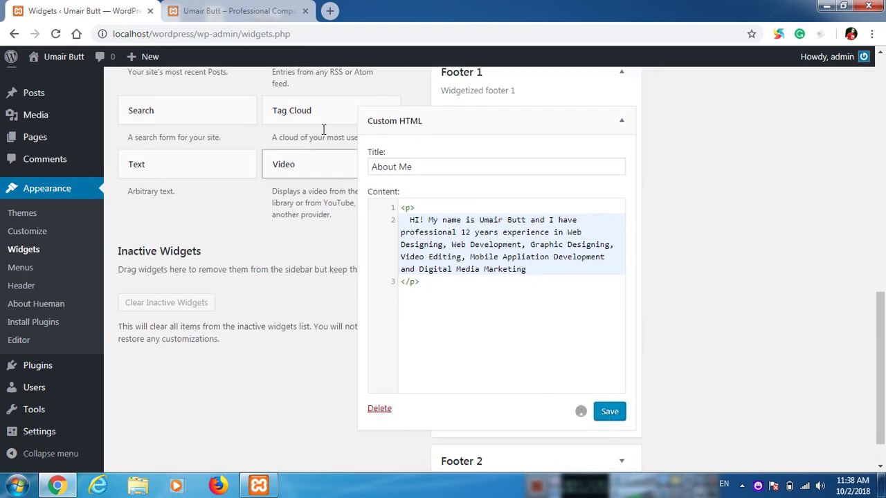
Step: Reload the front page to check the About Me footer text, then collapse it and expand Footer 2
left_click(235, 10)
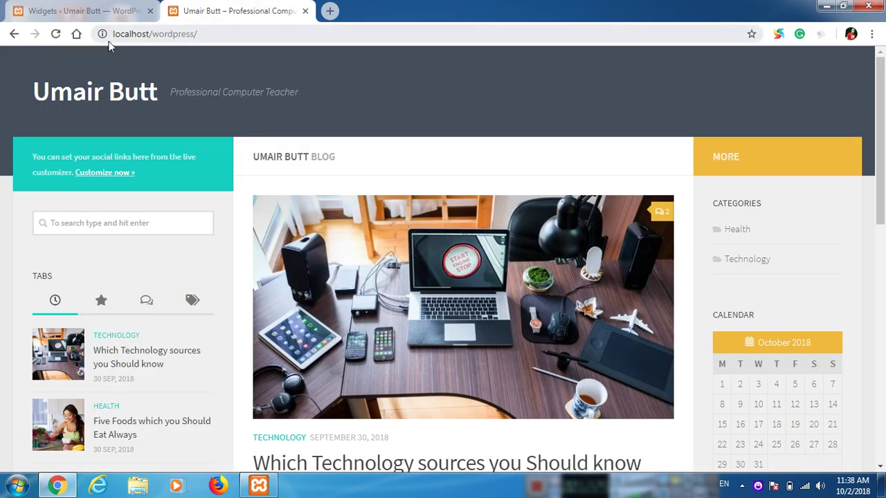
left_click(54, 35)
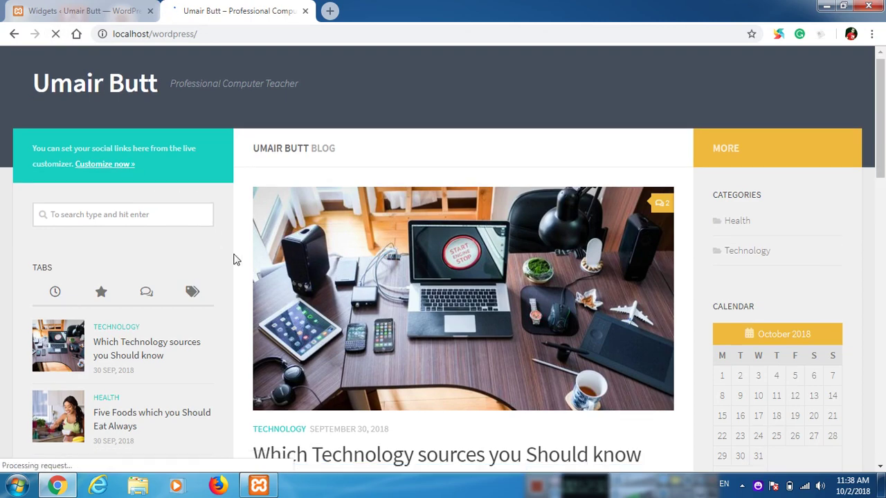
scroll(236, 277, "down", 15)
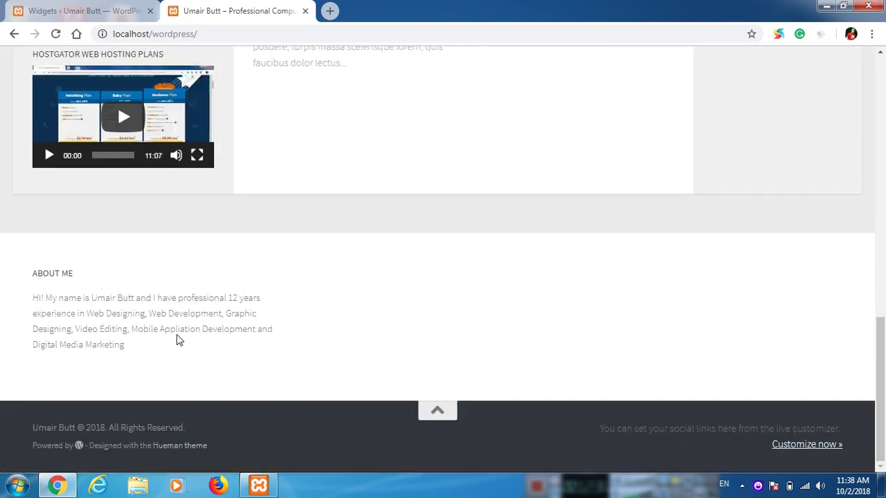
left_click(66, 10)
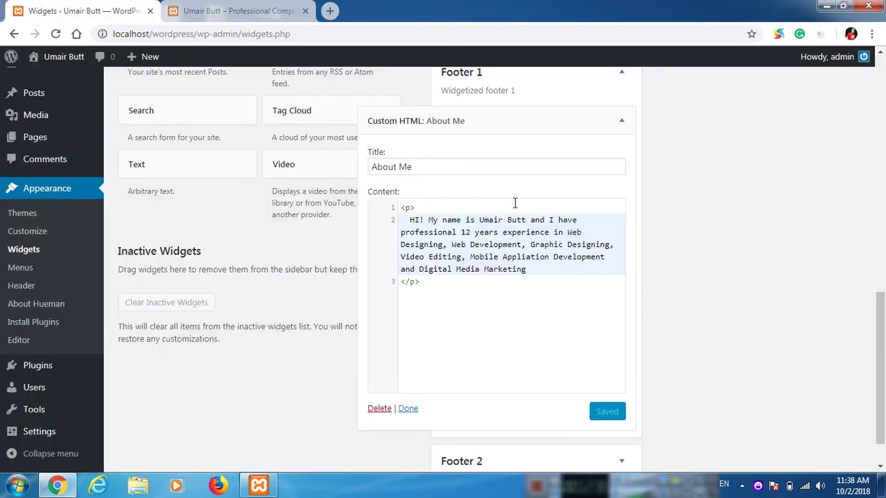
left_click(620, 121)
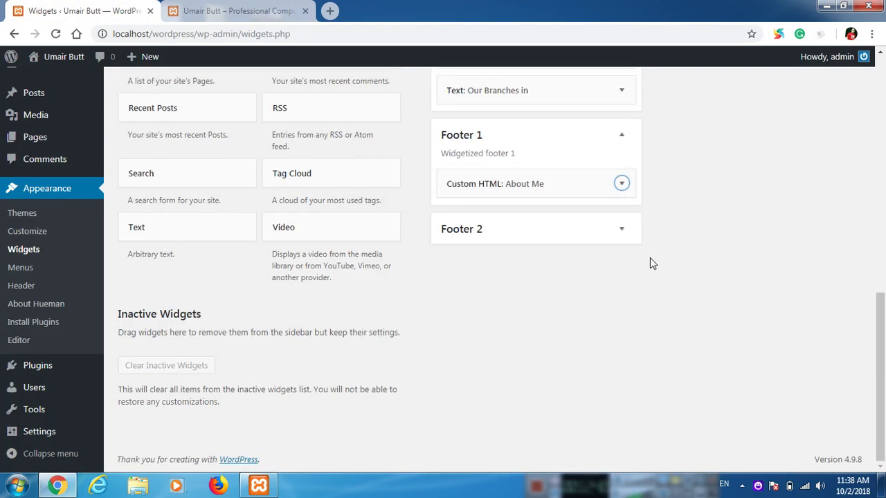
left_click(623, 231)
scroll(337, 269, "up", 4)
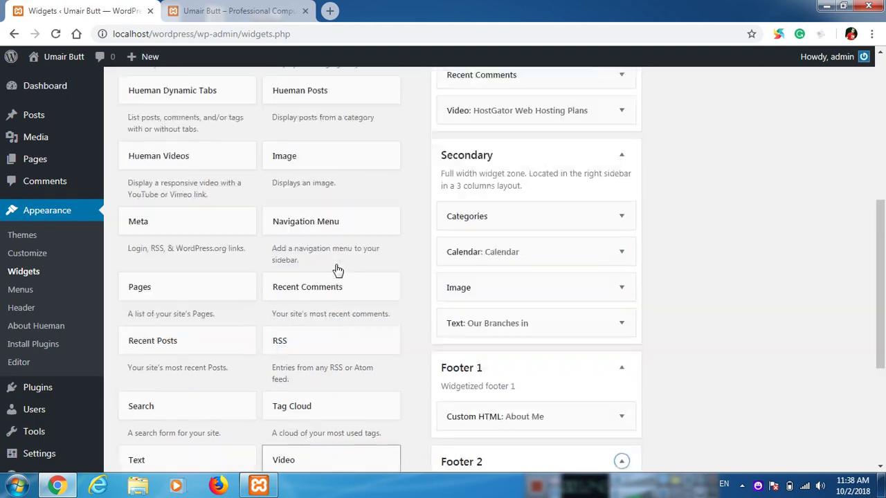
Step: Add a Pages widget to the Footer 2 area
scroll(337, 268, "up", 2)
scroll(332, 265, "up", 2)
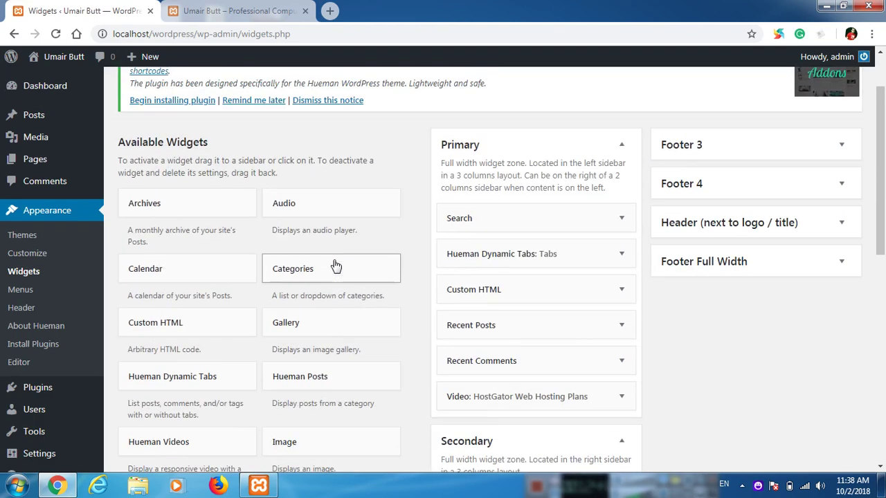
scroll(311, 270, "down", 4)
scroll(311, 273, "down", 3)
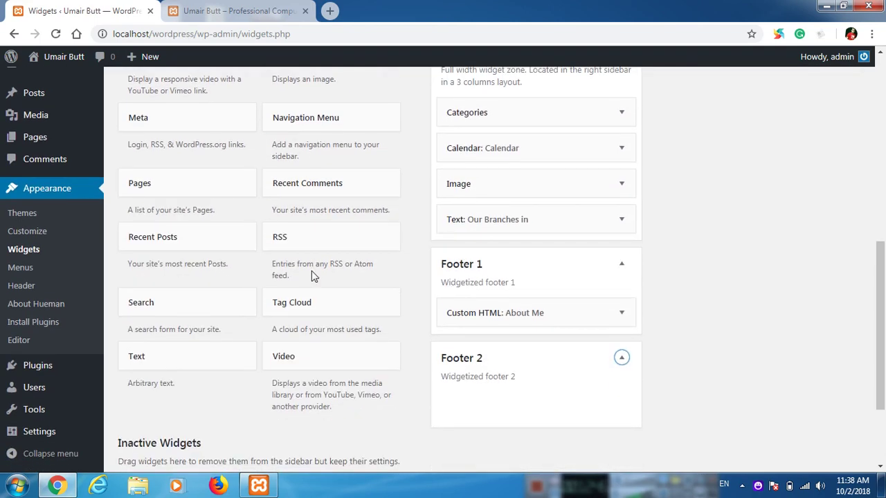
scroll(312, 277, "up", 3)
left_click(231, 311)
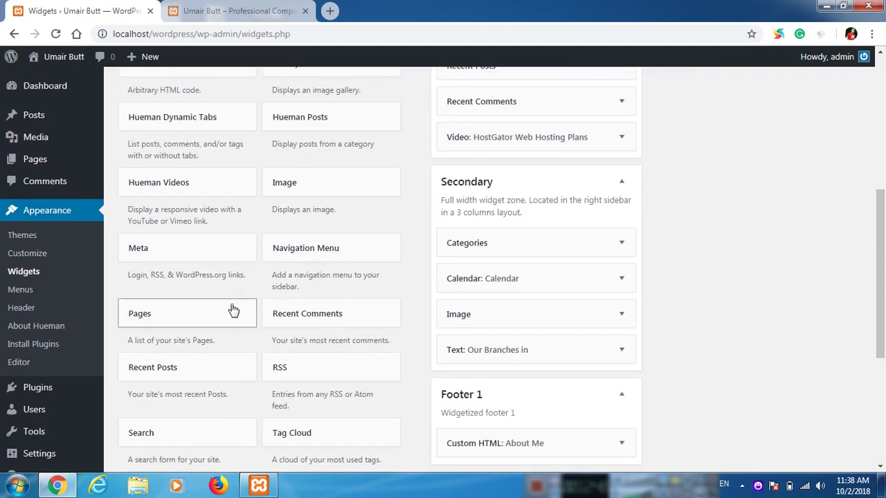
scroll(228, 353, "down", 1)
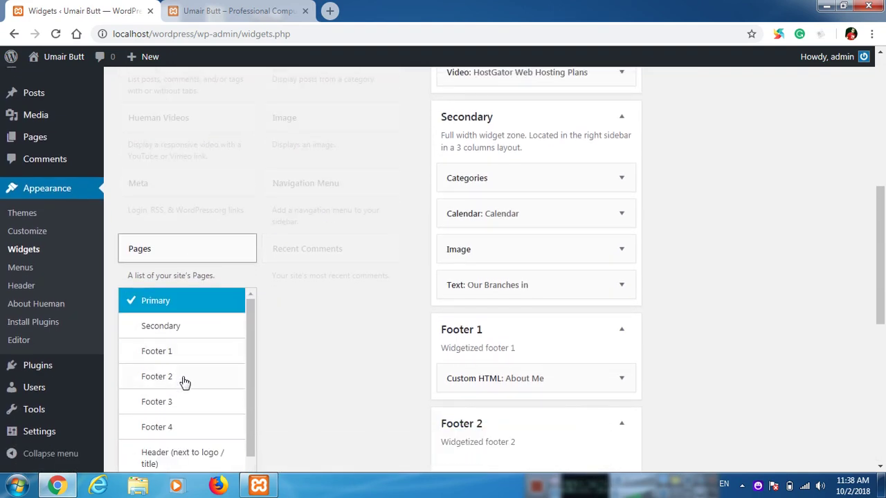
left_click(184, 381)
scroll(228, 384, "down", 1)
scroll(289, 350, "down", 4)
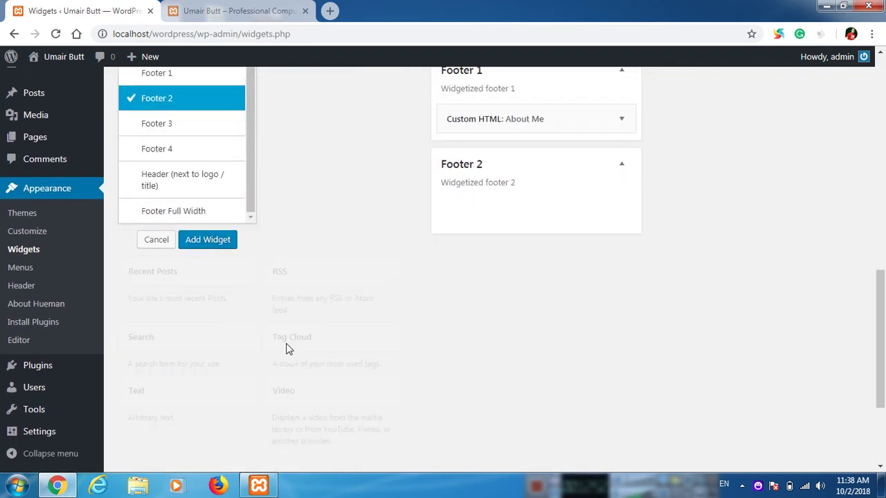
left_click(215, 242)
Step: Title the Pages widget 'Important Links', save it, and reload the site to check the footer
left_click(543, 287)
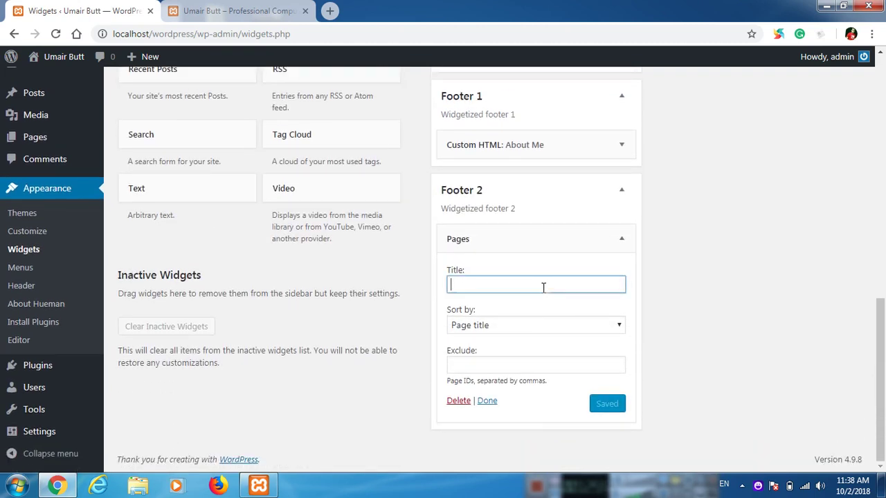
type("Import")
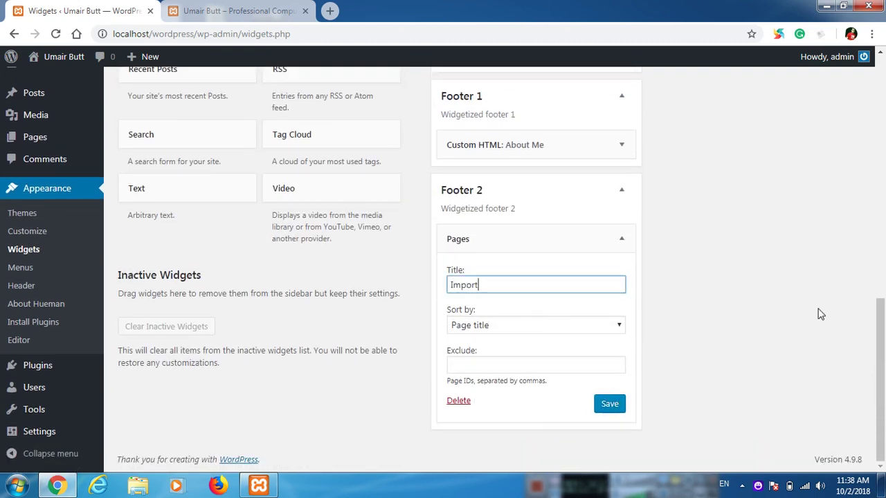
type("ant Links")
left_click(611, 403)
left_click(203, 8)
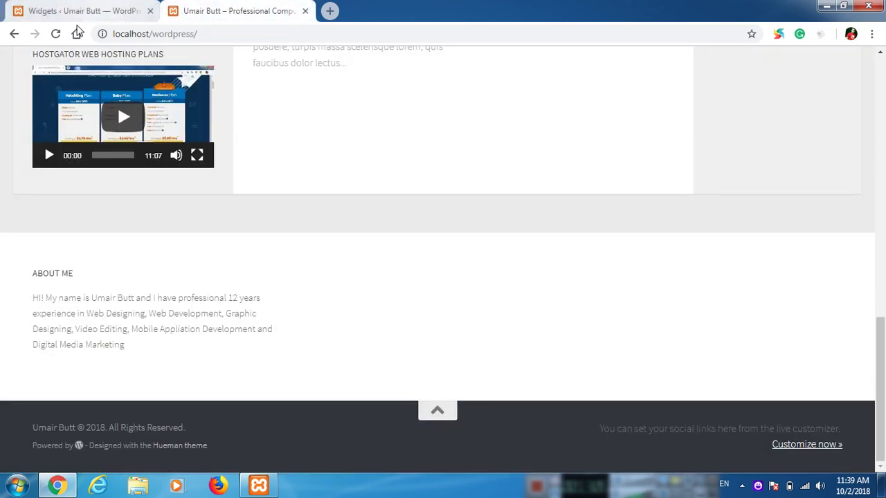
left_click(56, 34)
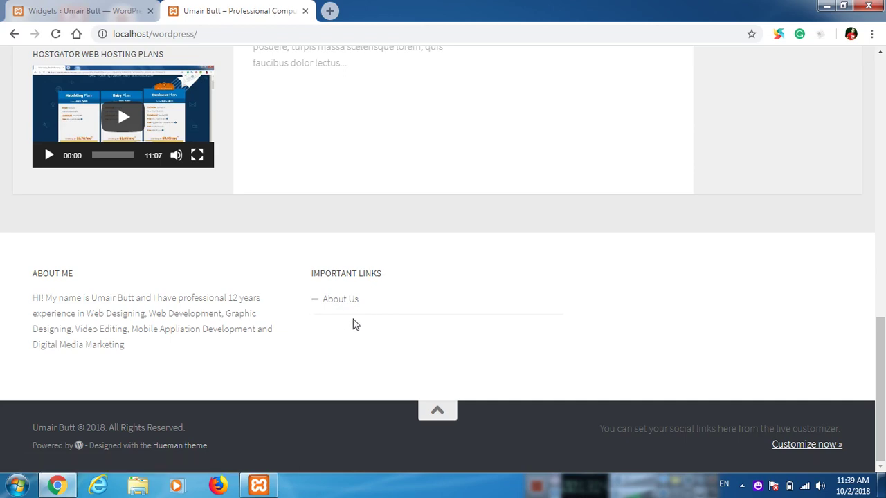
left_click(71, 8)
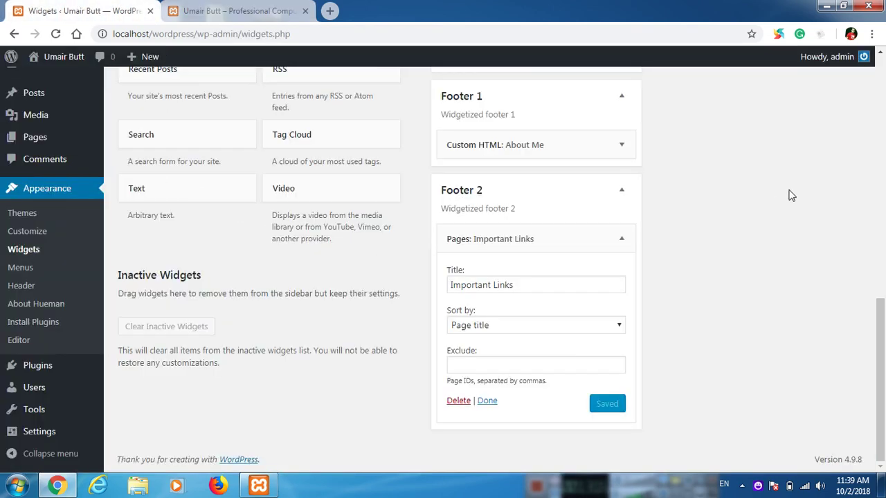
Step: Collapse the Important Links widget and save the About Me Custom HTML widget before leaving Widgets
left_click(621, 238)
scroll(626, 249, "up", 1)
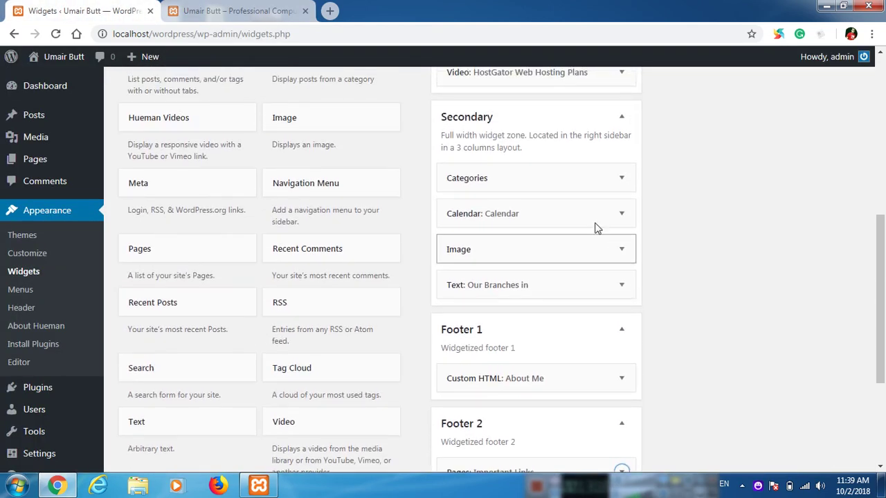
scroll(168, 191, "up", 4)
mouse_move(72, 159)
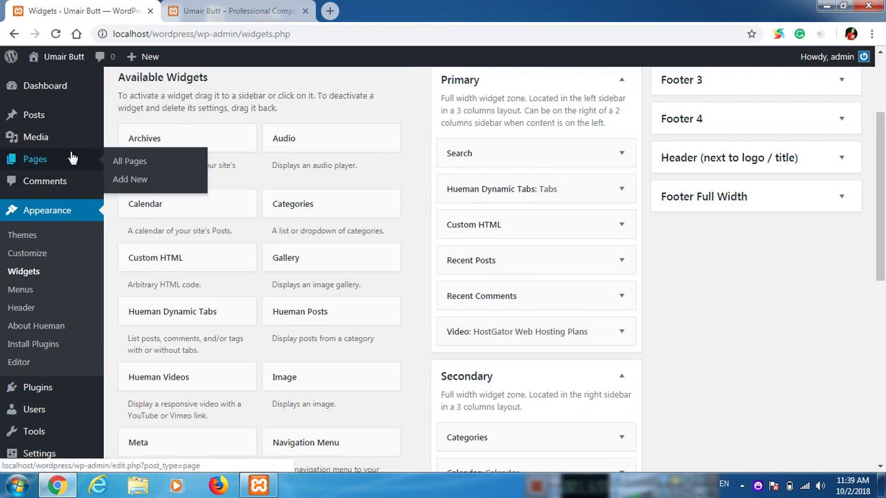
left_click(137, 183)
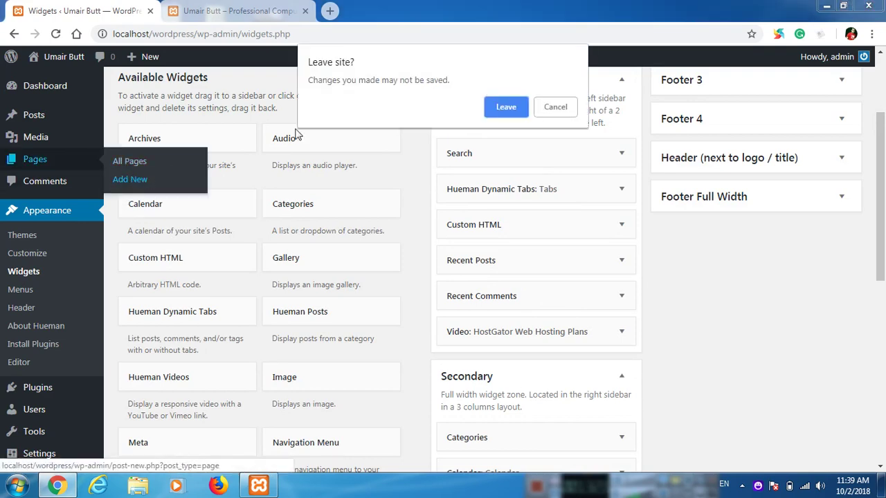
left_click(555, 108)
scroll(608, 346, "down", 4)
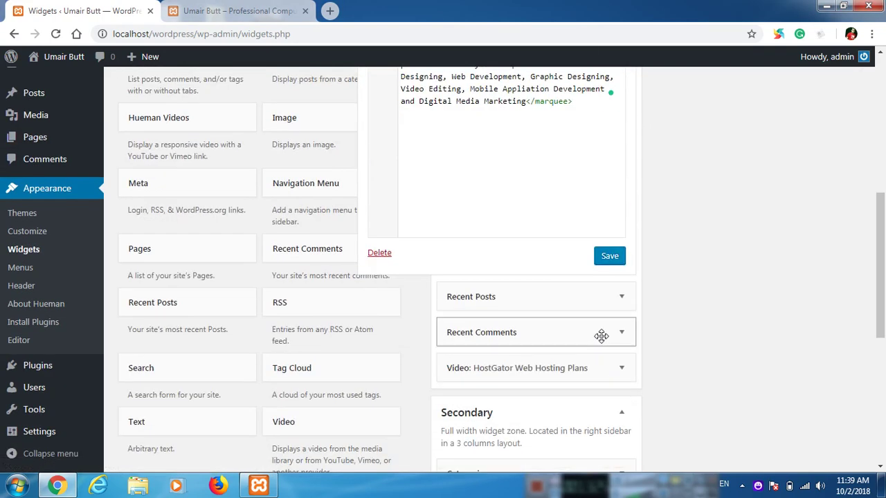
left_click(609, 256)
Step: Start a new page titled 'Careers' and open a blank browser tab
scroll(148, 247, "up", 3)
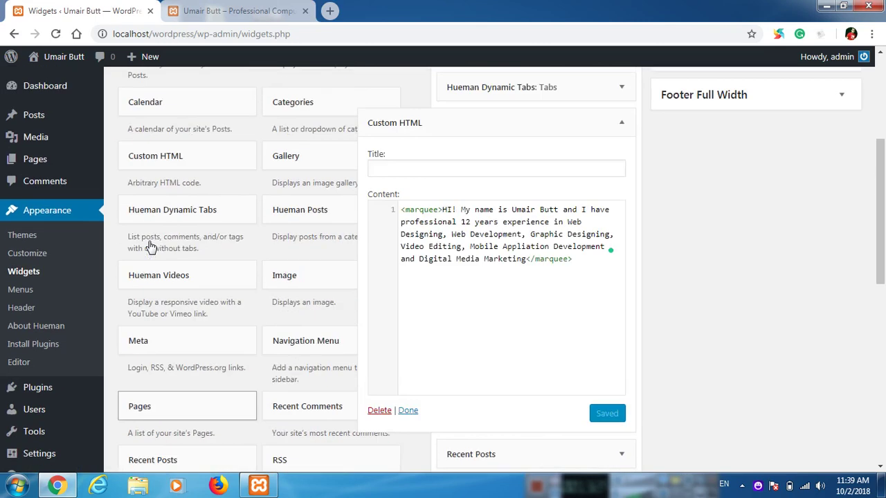
mouse_move(97, 161)
left_click(139, 179)
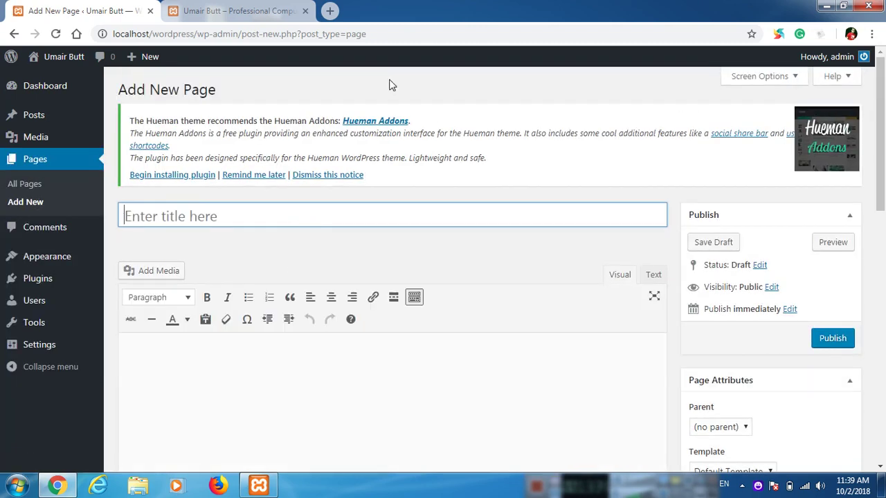
type("Careers")
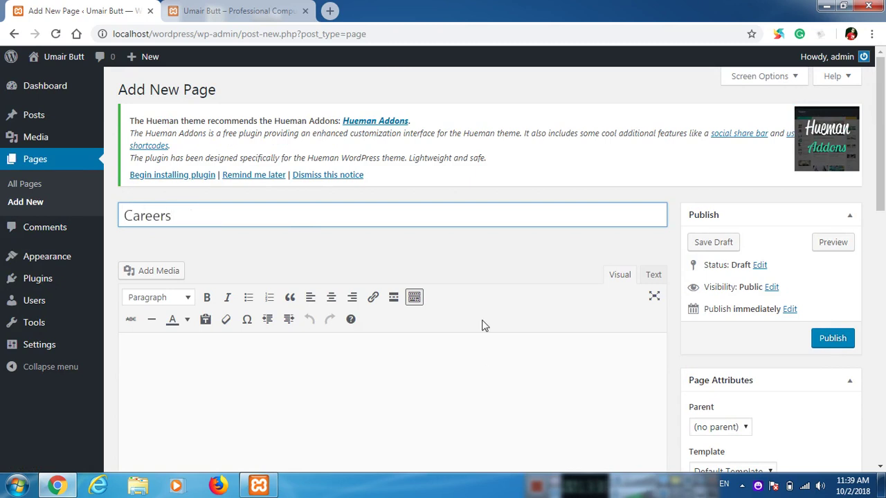
left_click(453, 383)
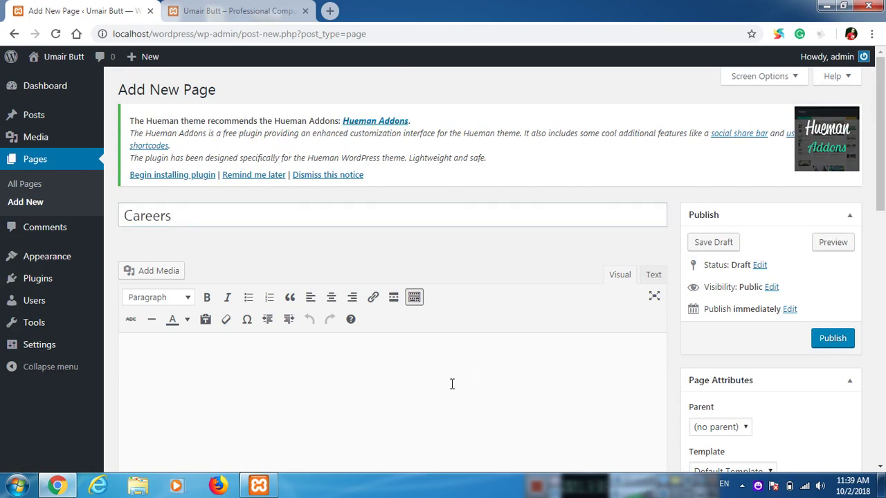
left_click(330, 11)
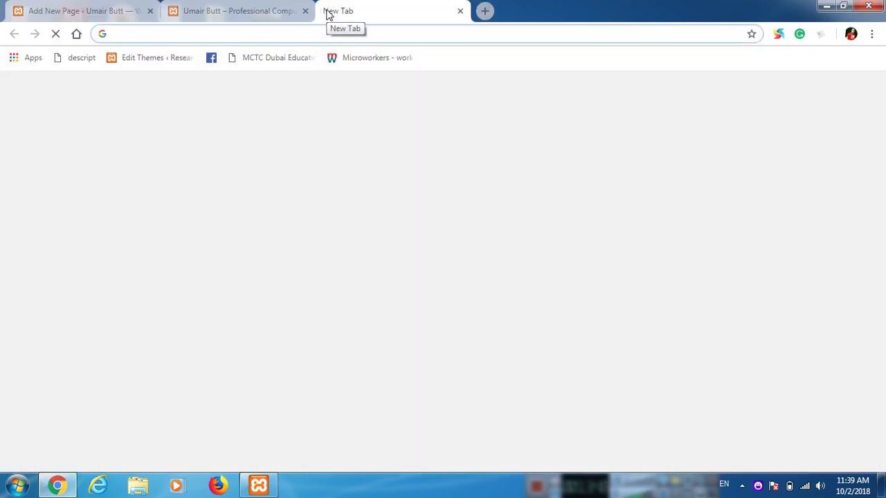
Step: Go to lipsum.com and generate five paragraphs of Lorem Ipsum
type("lipsu")
key("Return")
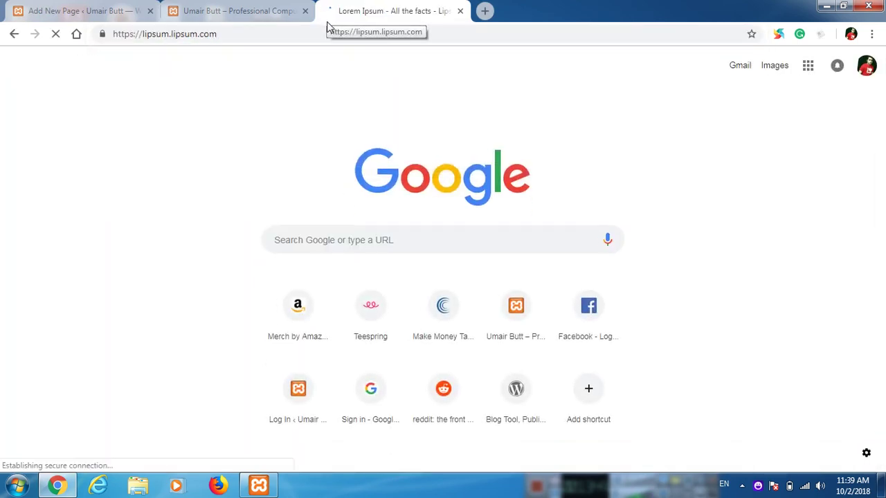
scroll(574, 316, "down", 8)
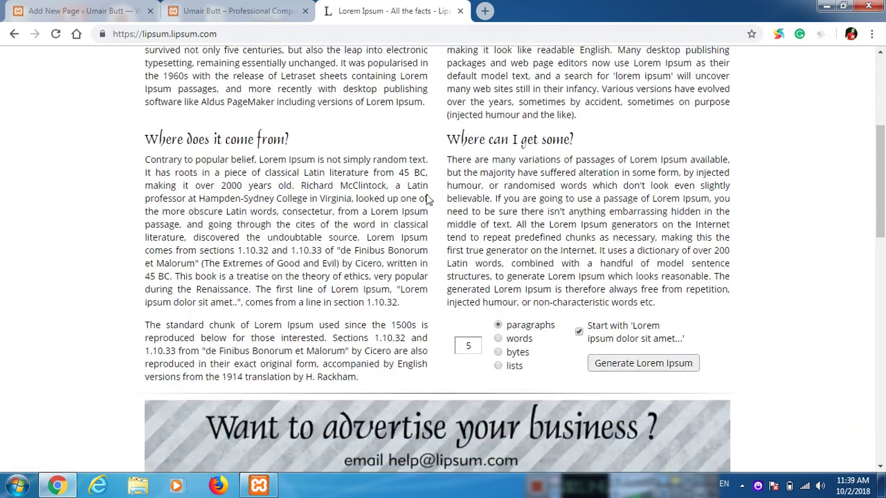
scroll(574, 316, "up", 3)
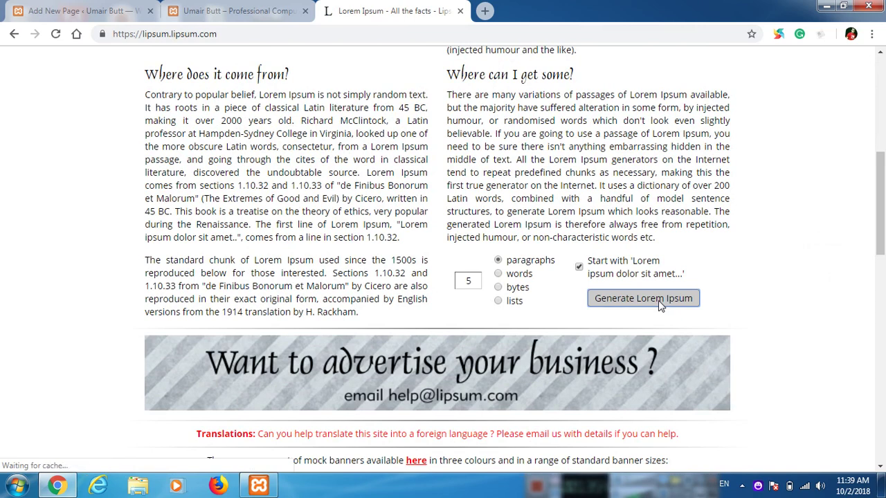
left_click(658, 303)
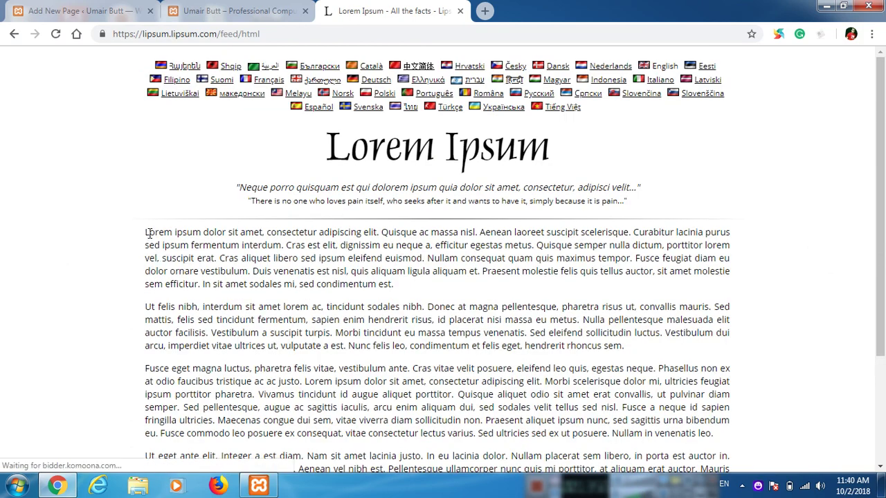
Step: Copy the first two generated paragraphs and return to the Careers page draft
scroll(148, 242, "down", 2)
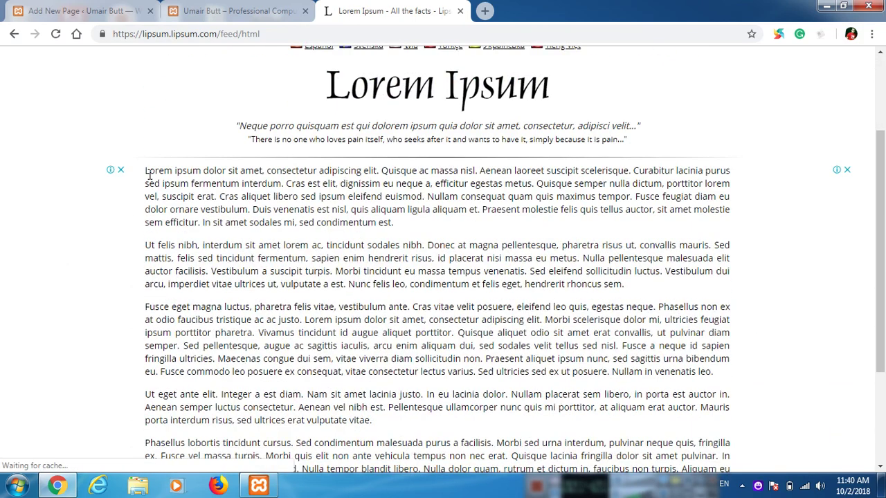
left_click_drag(145, 170, 316, 246)
left_click_drag(571, 270, 630, 291)
key("ctrl+c")
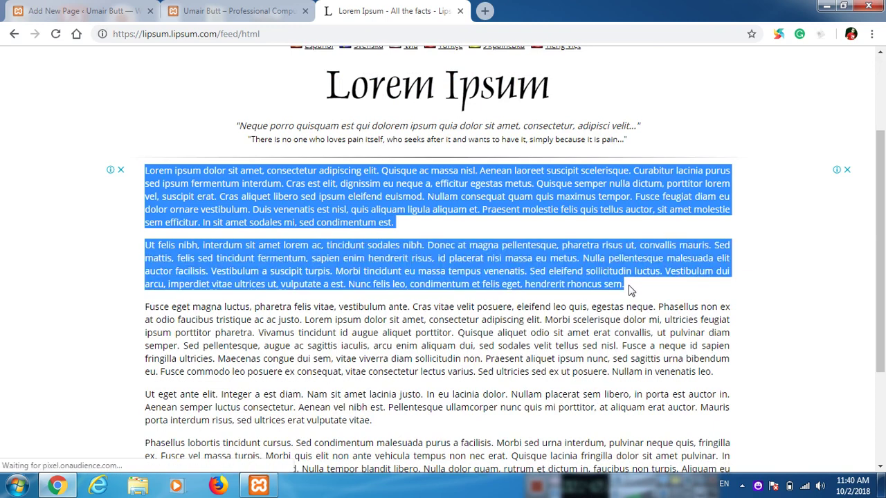
left_click(51, 7)
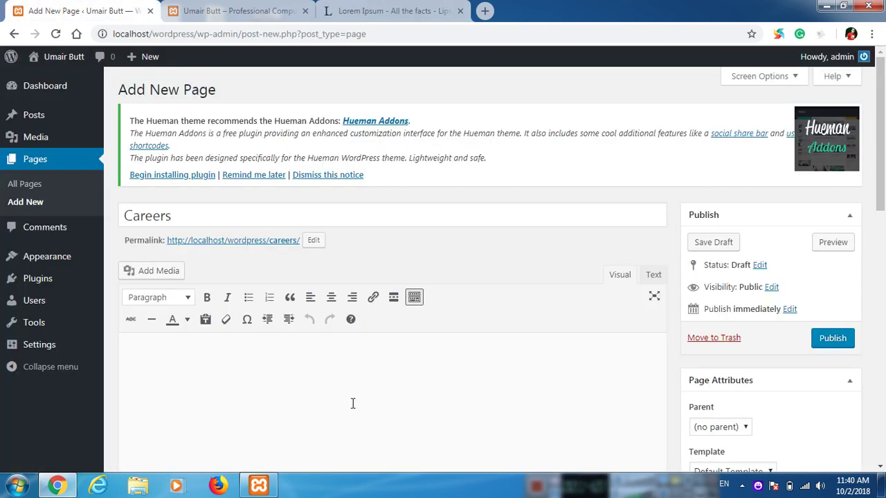
Step: Paste the two Lorem Ipsum paragraphs into the Careers page, publish it, and view the live site
key("ctrl+v")
scroll(539, 351, "down", 4)
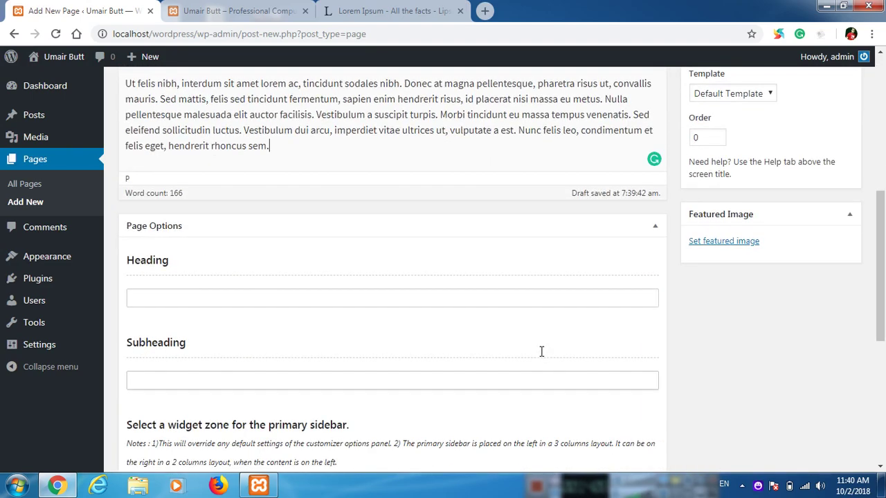
scroll(547, 348, "up", 5)
left_click(833, 283)
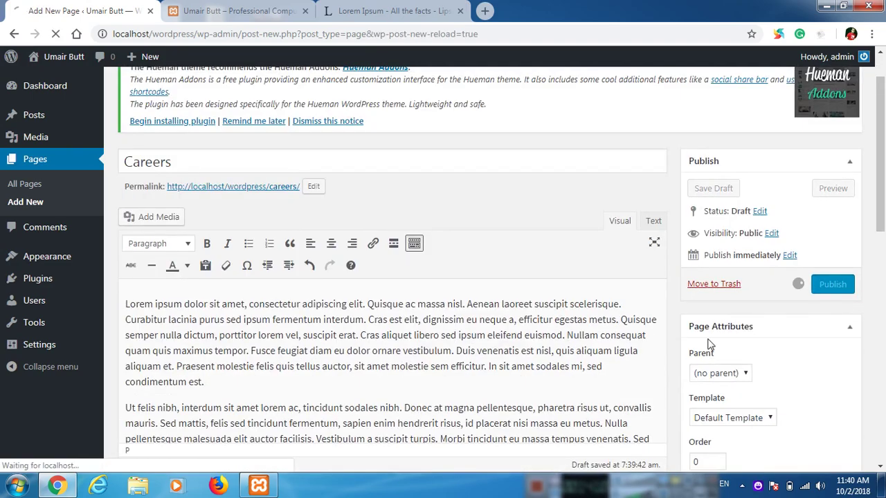
scroll(613, 269, "down", 10)
scroll(613, 269, "up", 10)
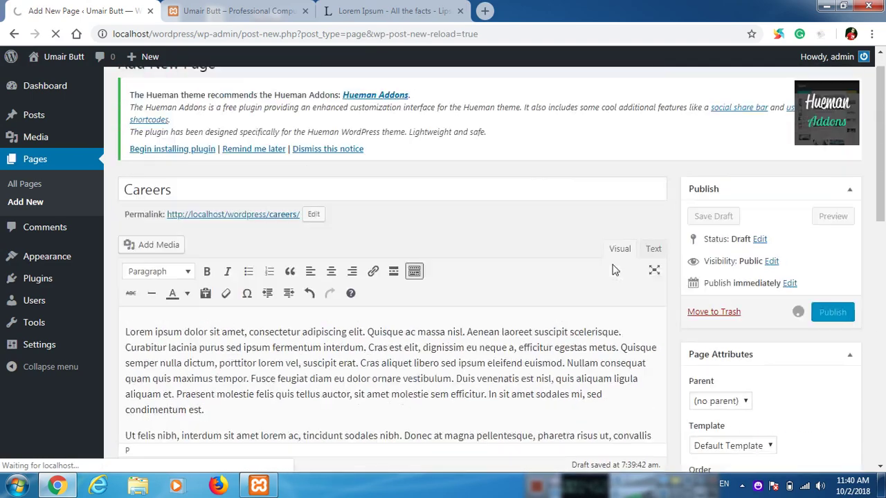
left_click(260, 5)
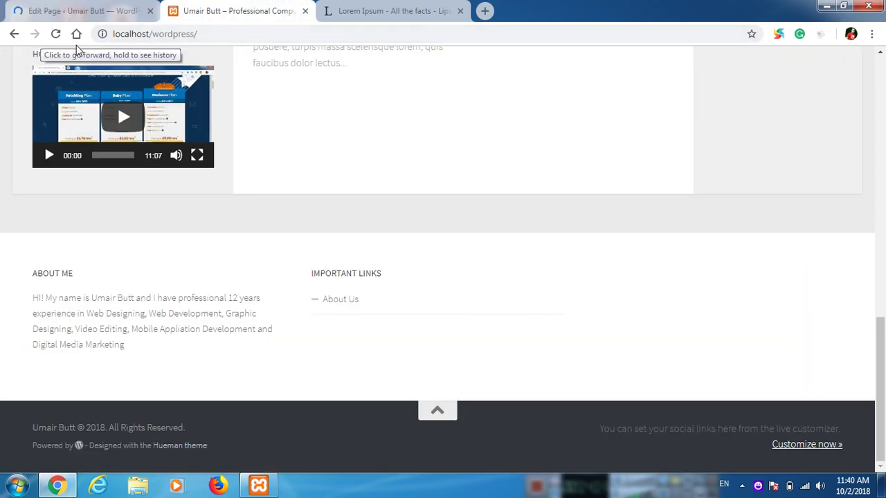
Step: Reload the live site, open Careers from the footer links and read its two Lorem Ipsum paragraphs
left_click(56, 33)
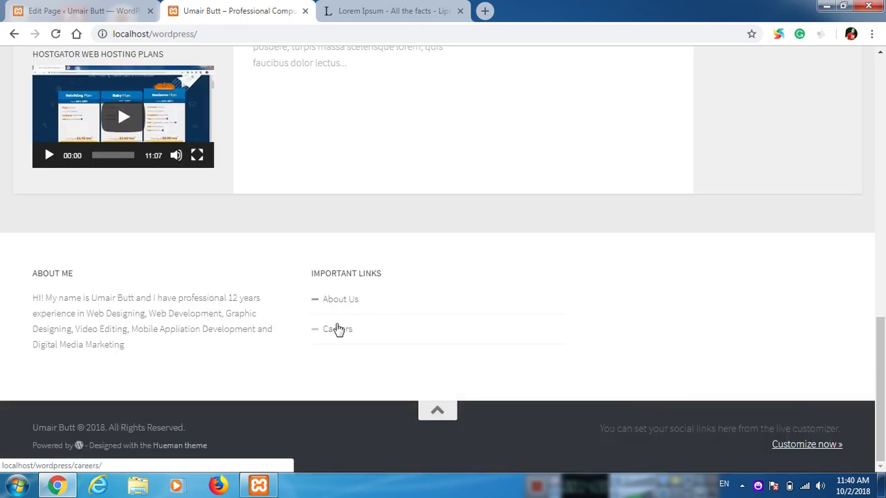
left_click(339, 332)
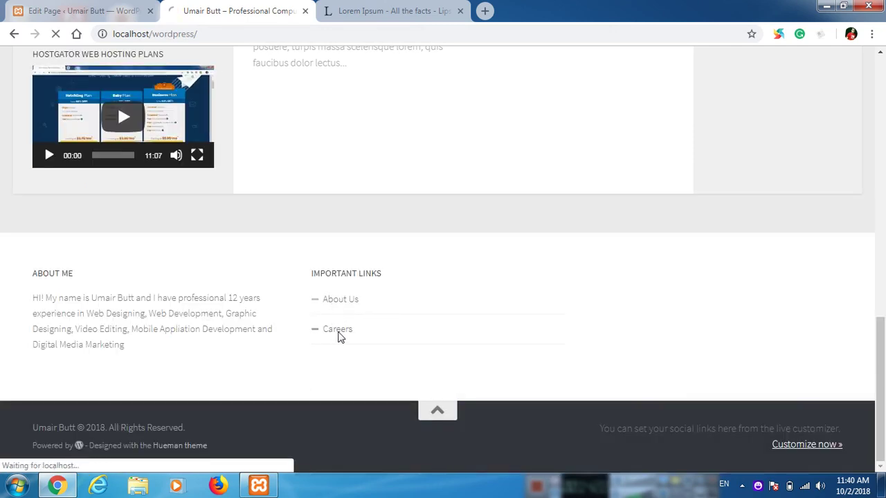
scroll(384, 235, "down", 12)
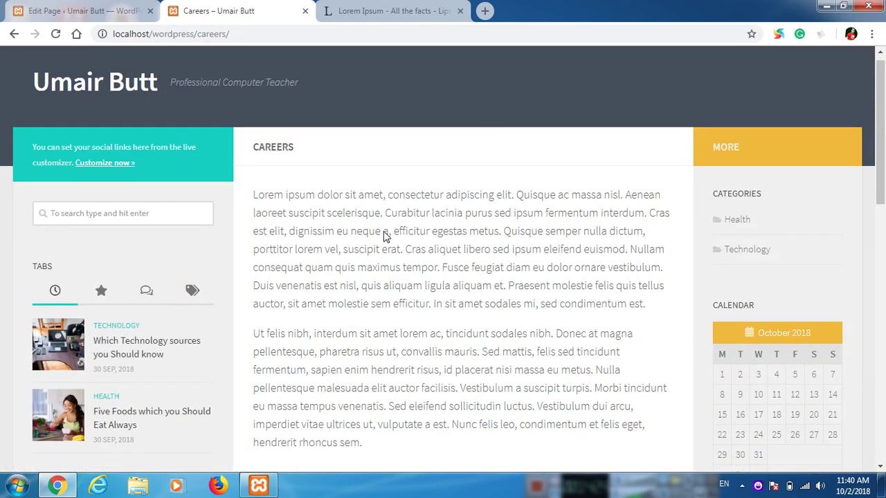
scroll(385, 237, "up", 10)
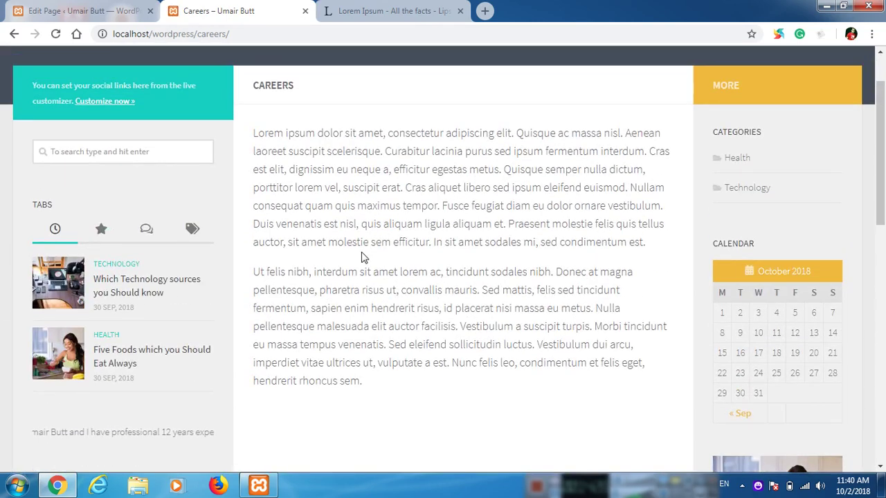
scroll(356, 318, "up", 1)
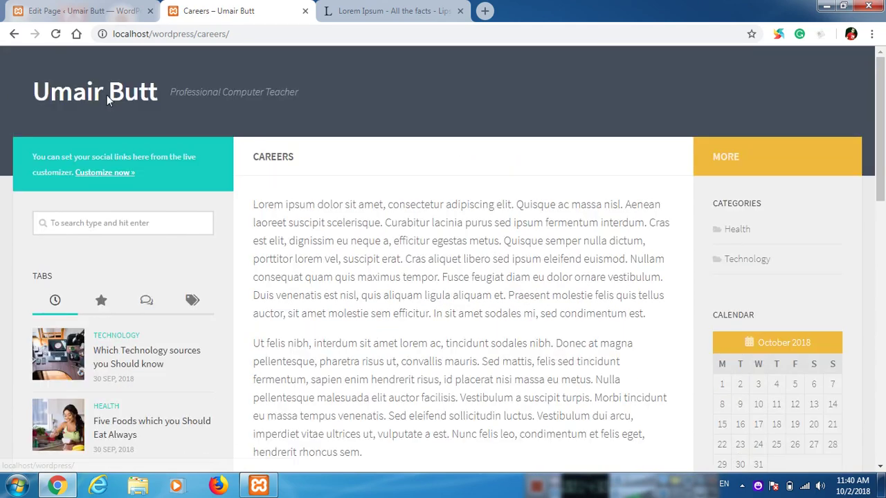
left_click(107, 95)
left_click(103, 8)
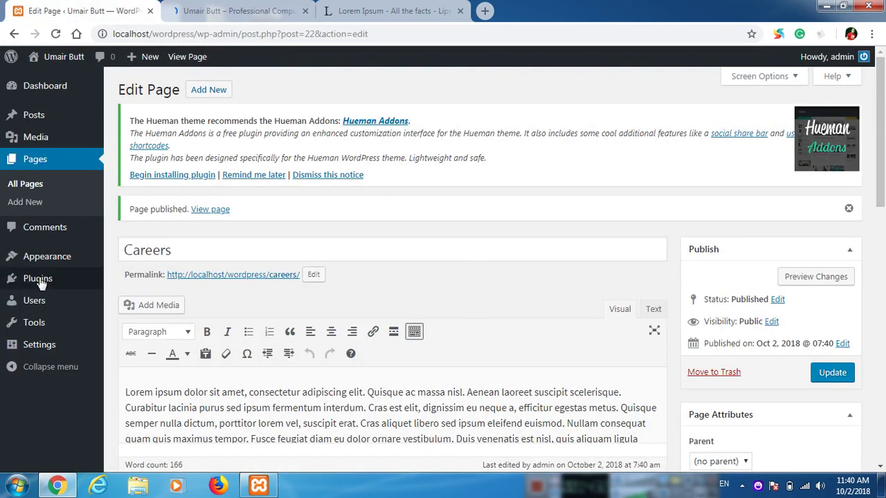
Step: On the Widgets page, collapse Primary and expand the empty Footer 3 and Footer 4 areas
mouse_move(23, 260)
left_click(126, 298)
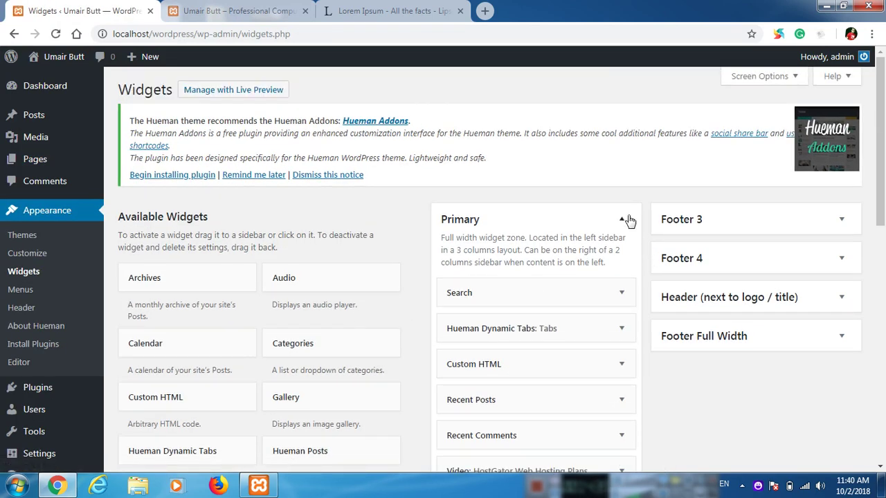
left_click(626, 221)
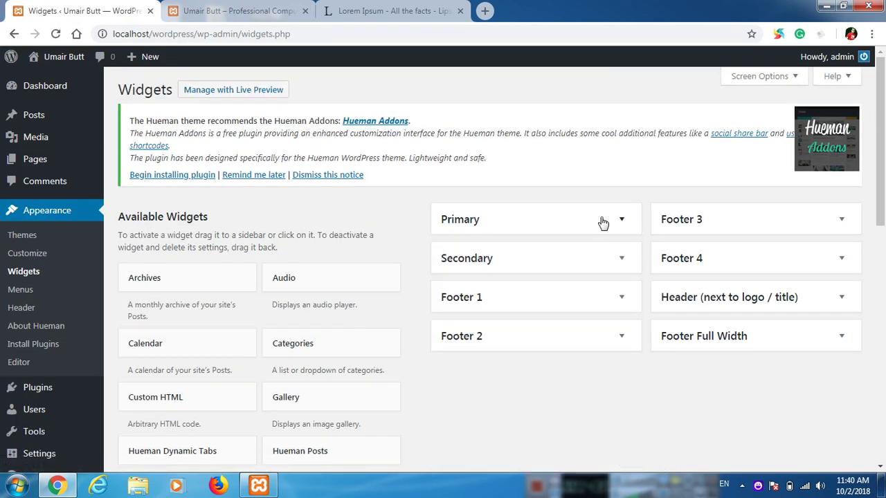
left_click(795, 220)
left_click(768, 312)
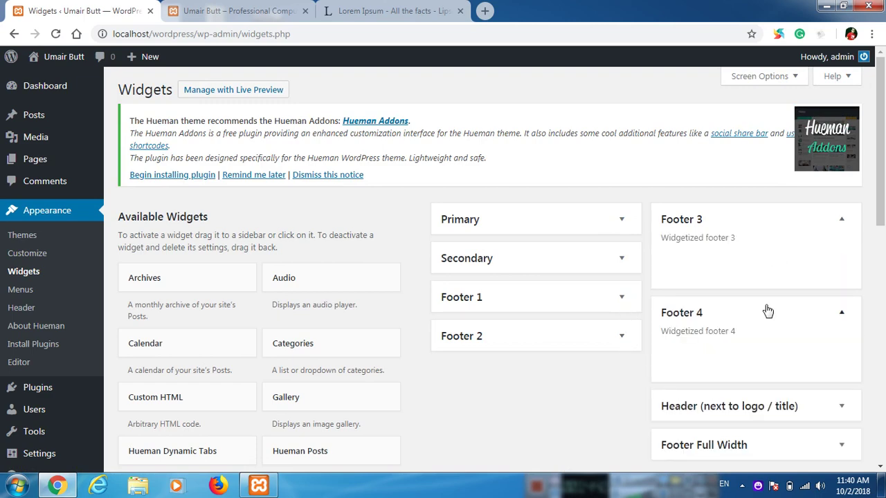
Step: Compare the widget areas with the live site's footer showing About Me and Important Links
left_click(263, 11)
scroll(676, 353, "down", 10)
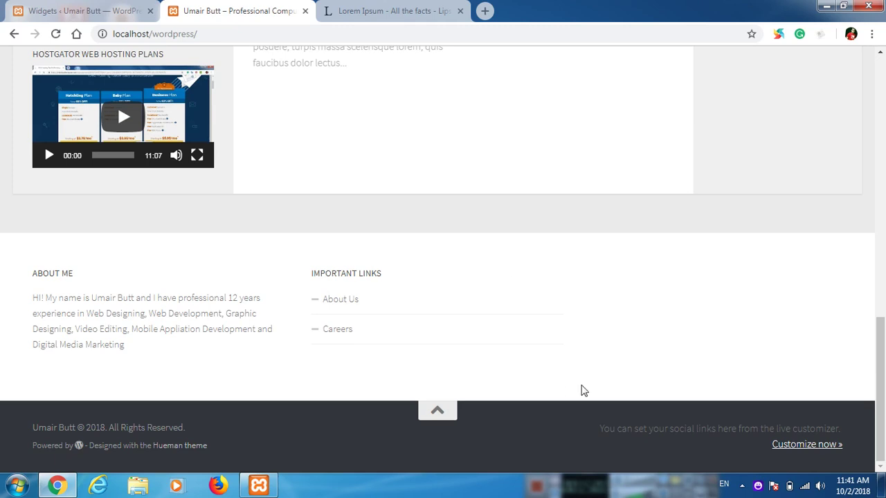
left_click(83, 11)
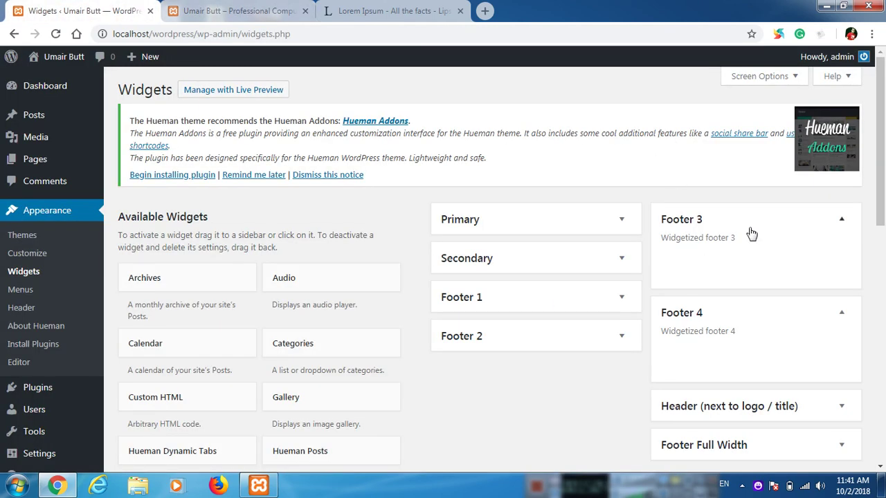
left_click(254, 9)
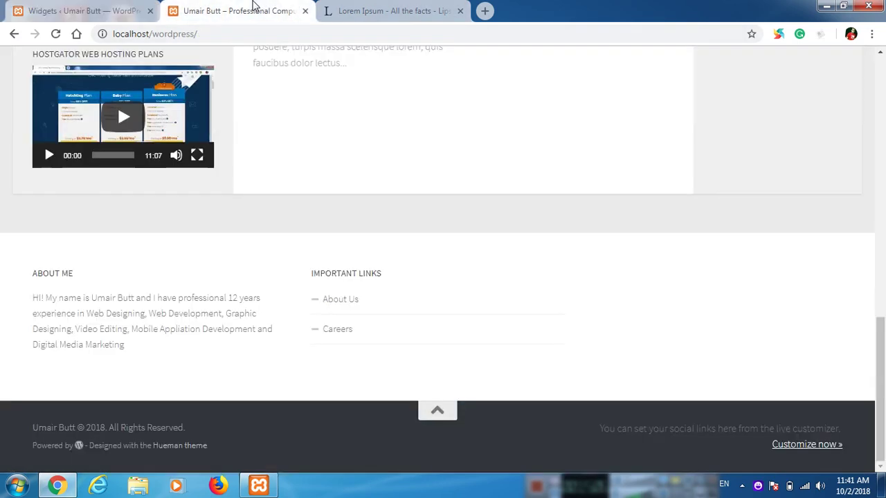
scroll(470, 322, "up", 15)
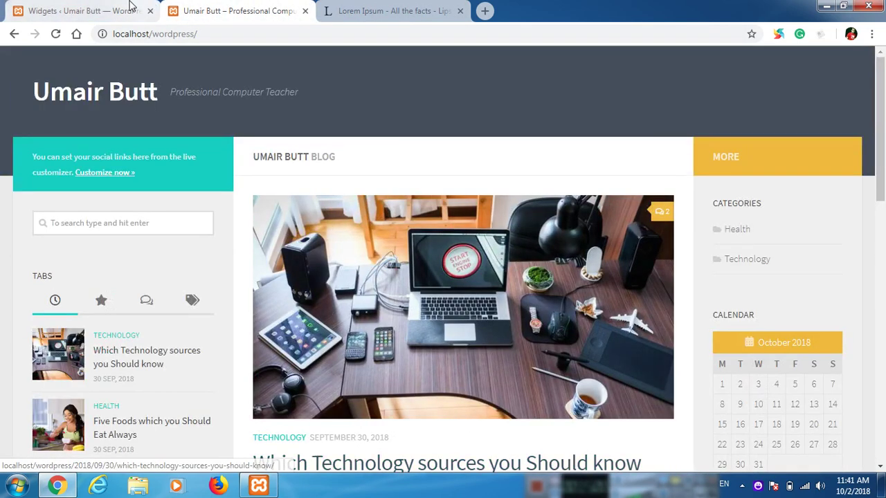
left_click(97, 10)
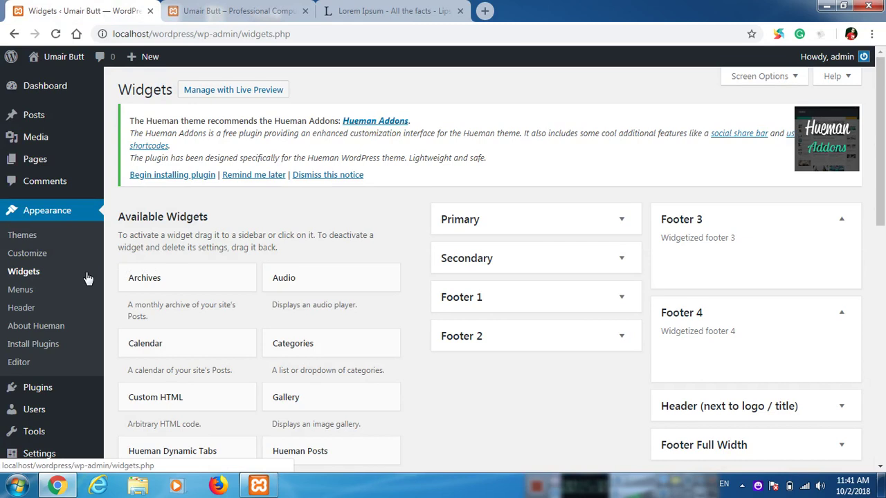
Step: On the Menus page, create a new empty menu named 'My Main Menu'
left_click(80, 295)
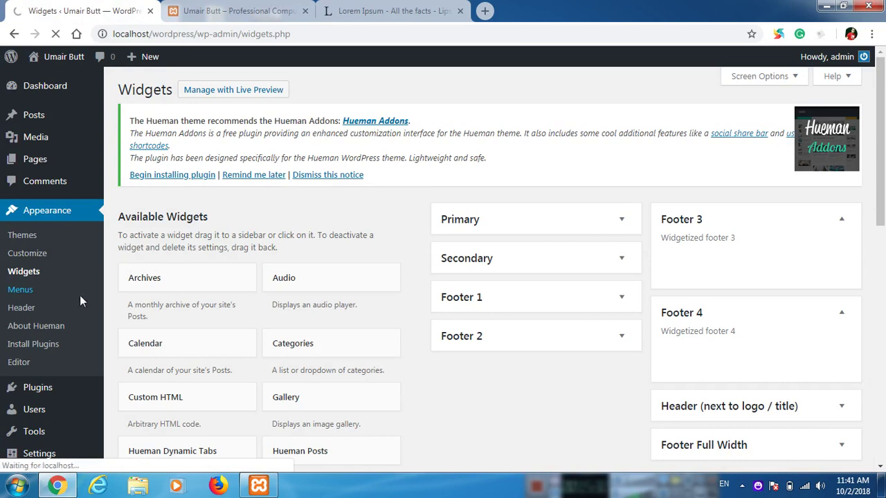
left_click(17, 485)
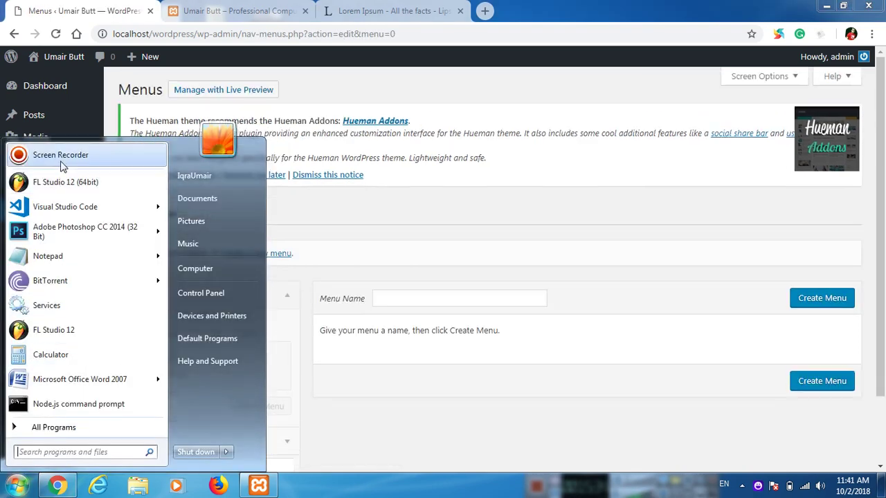
left_click(61, 162)
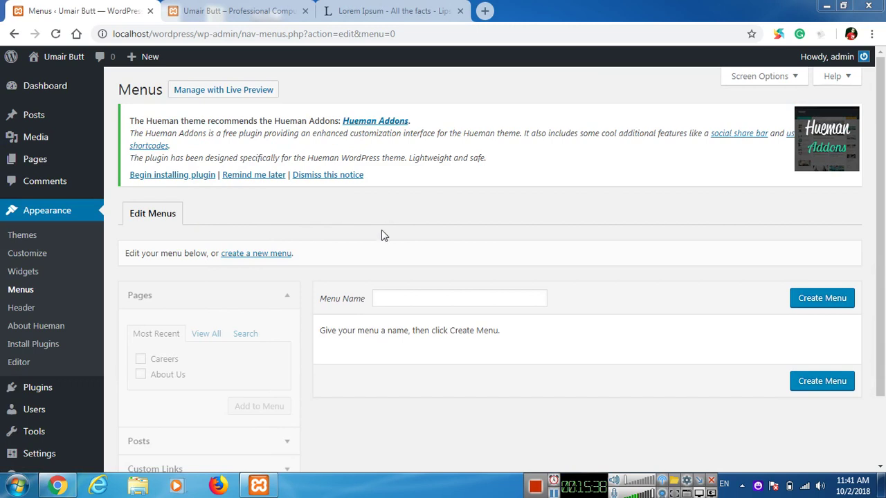
left_click(555, 492)
left_click(41, 296)
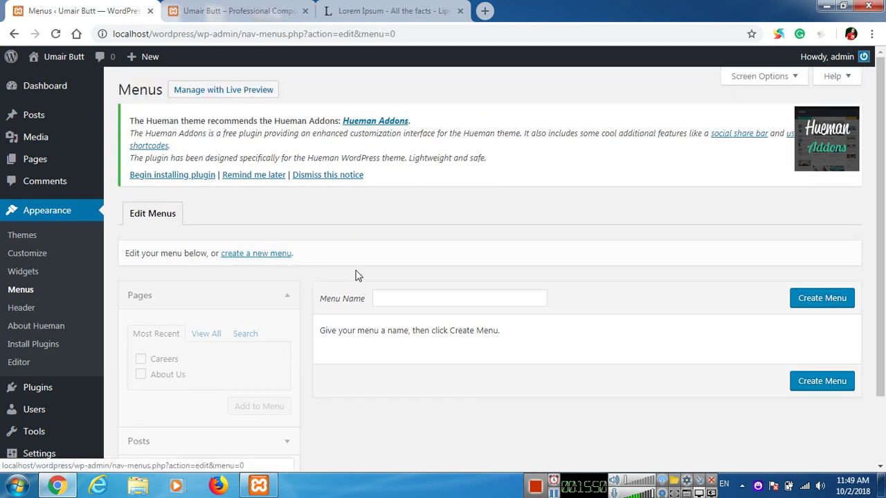
left_click(394, 301)
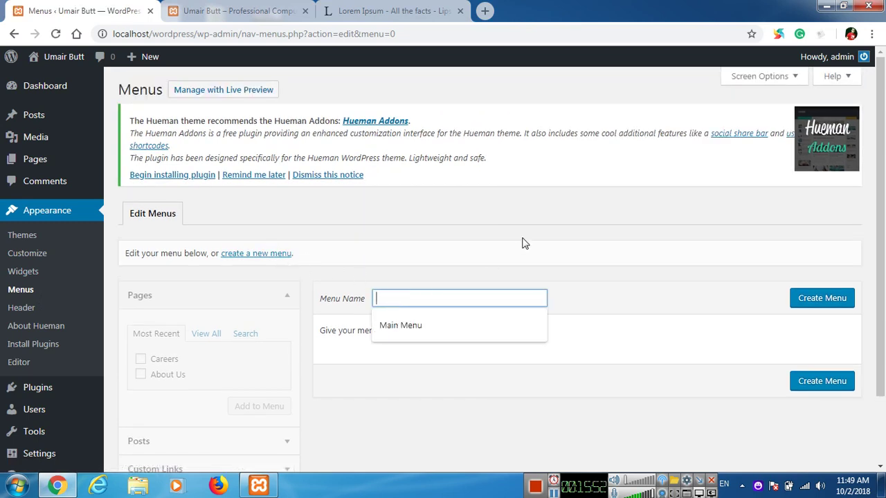
type("My Main Menu")
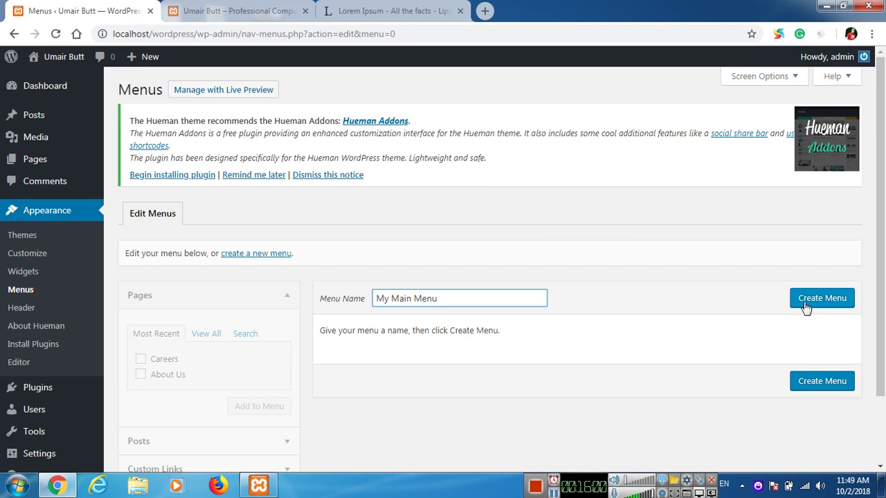
left_click(804, 302)
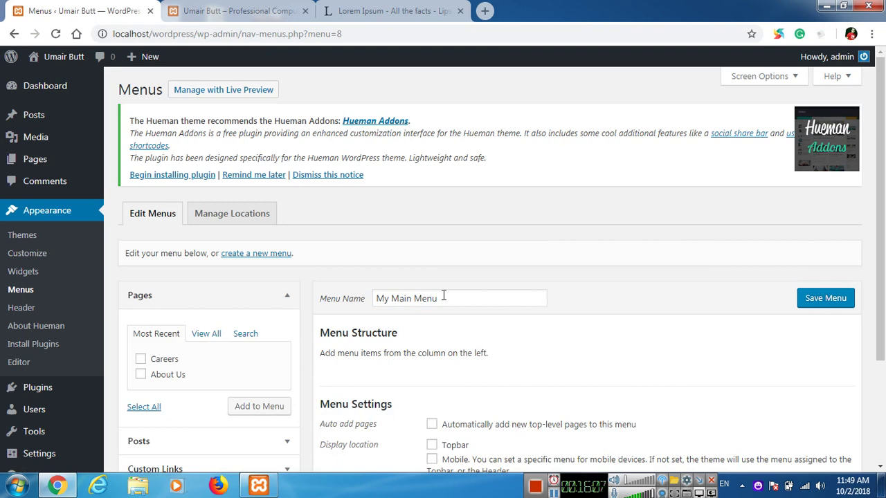
Step: Add the Home page to My Main Menu from the full pages list
scroll(444, 297, "down", 2)
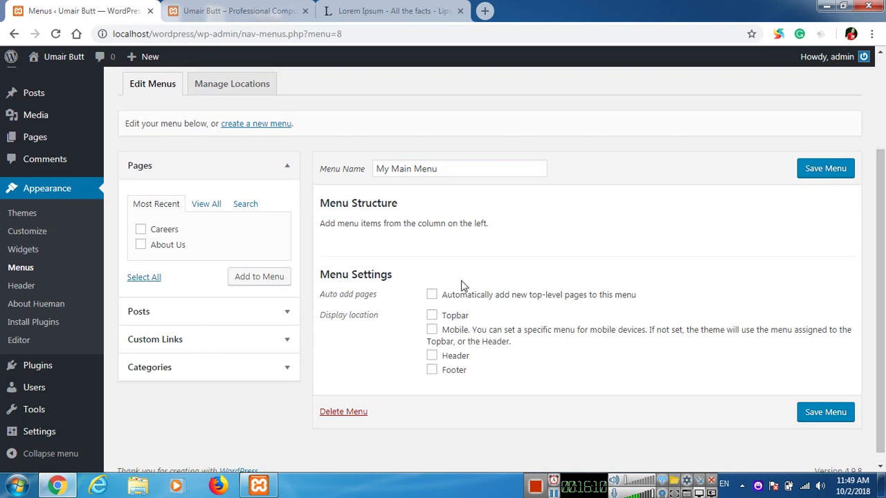
left_click(201, 207)
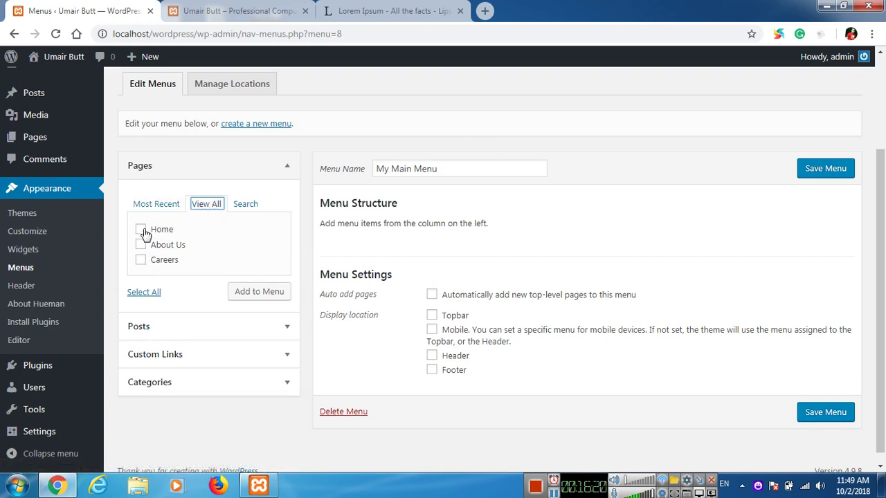
left_click(141, 230)
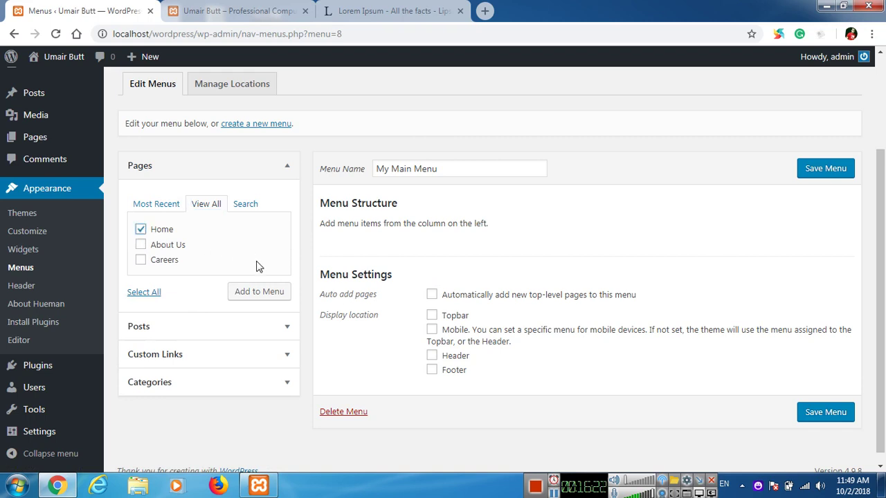
left_click(260, 289)
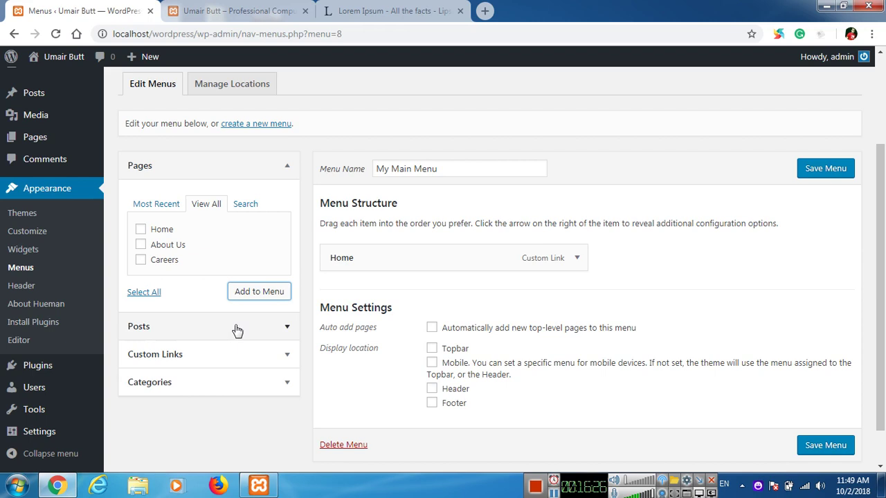
Step: Add the Fashion, Health, Mobile Phones, Samsung and Technology categories to the menu
left_click(235, 389)
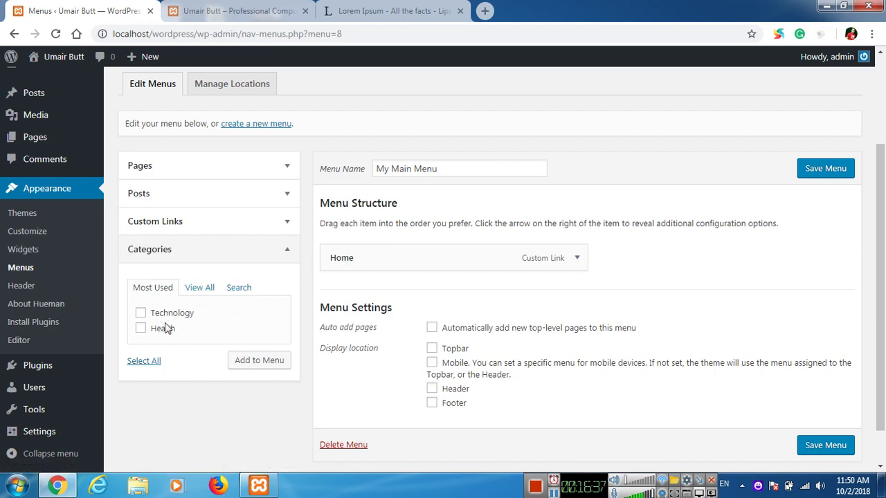
left_click(197, 288)
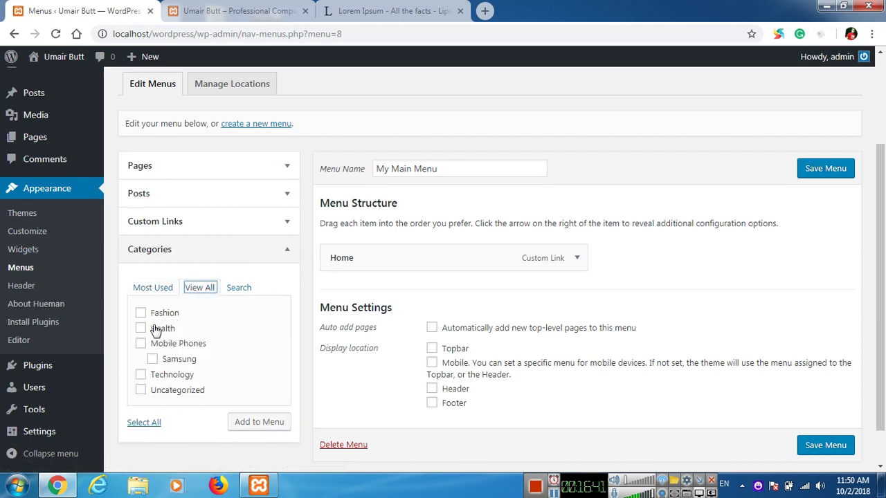
left_click(154, 313)
left_click(163, 330)
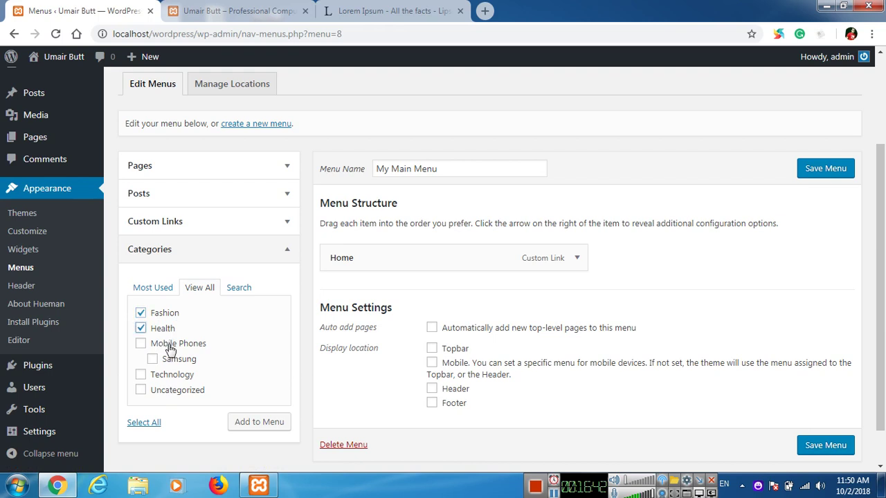
left_click(169, 344)
left_click(171, 359)
left_click(155, 375)
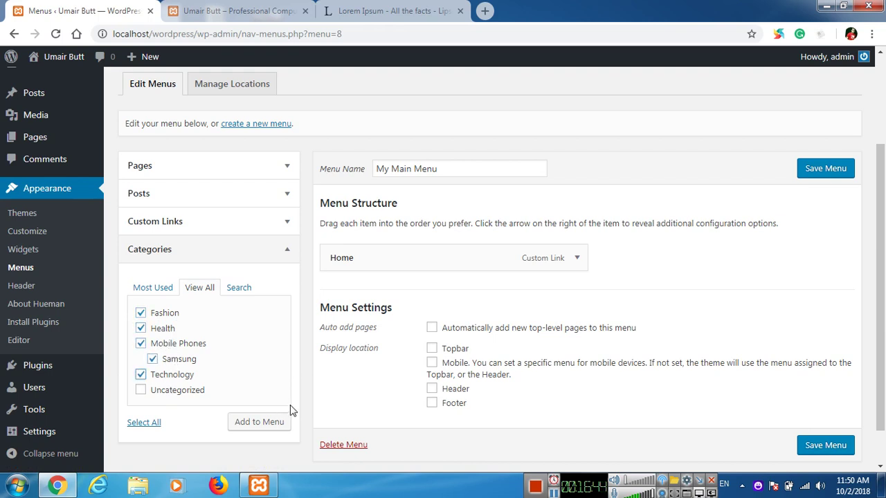
left_click(256, 422)
Step: Save My Main Menu and reload the live site to check it
left_click(808, 178)
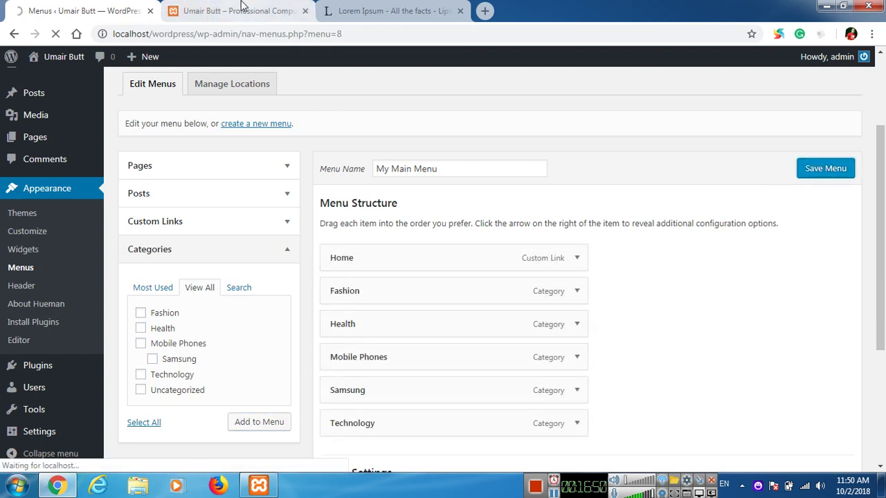
left_click(235, 10)
left_click(55, 34)
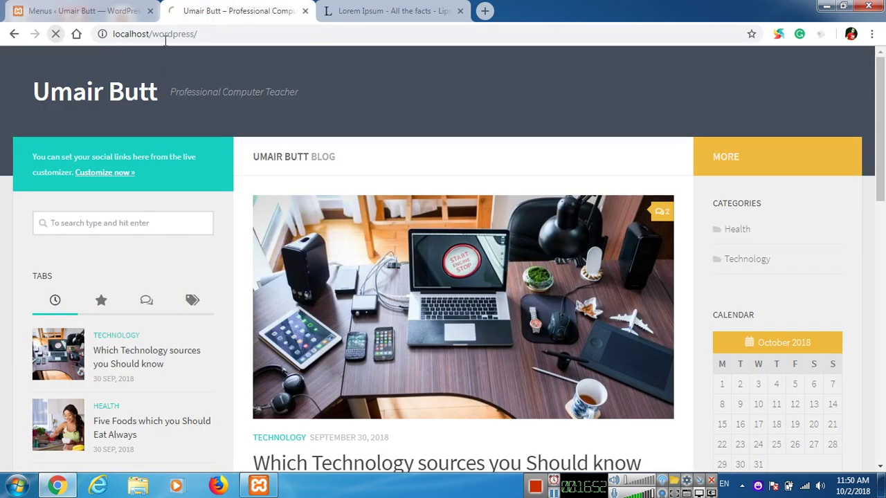
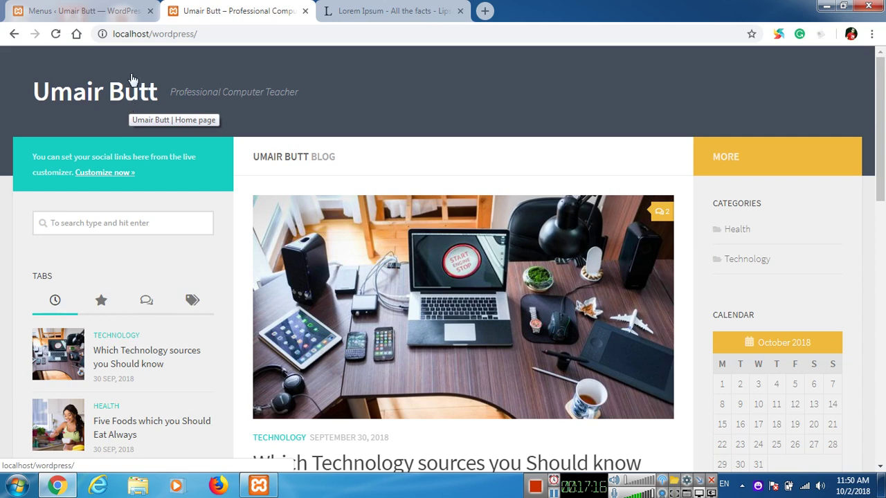
Step: Open the Manage Locations page under Appearance > Menus in the admin tab
left_click(97, 7)
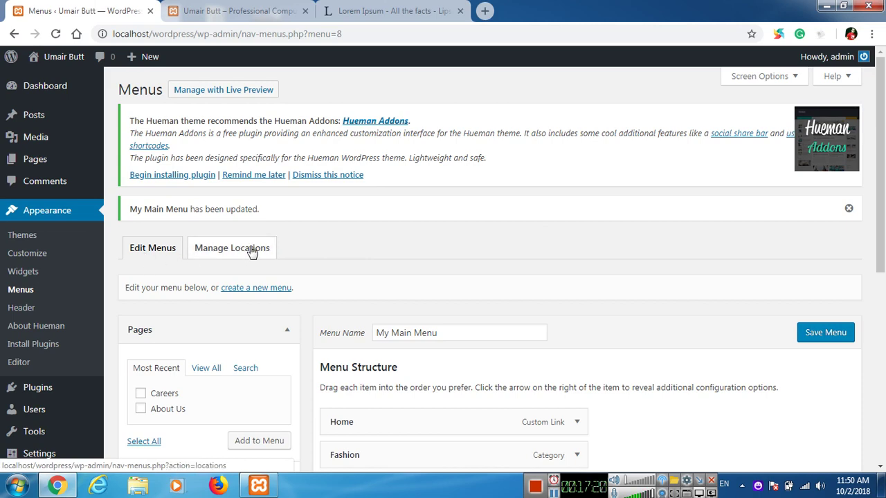
left_click(251, 251)
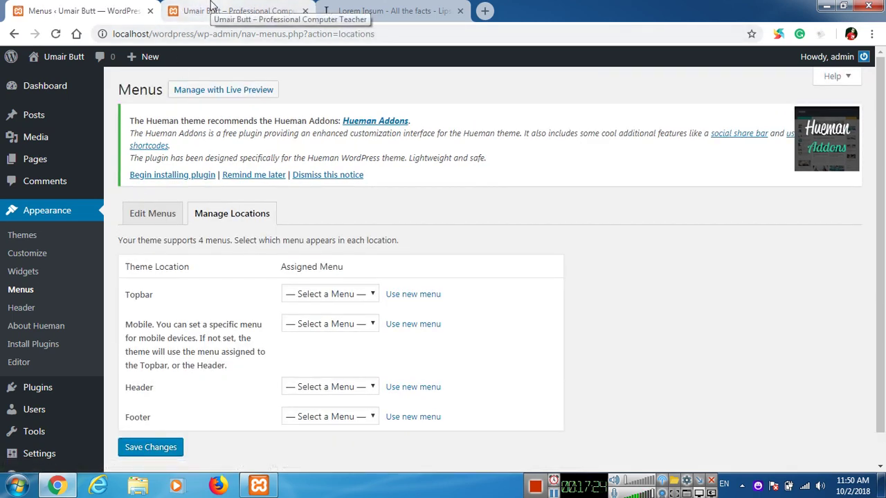
left_click(211, 9)
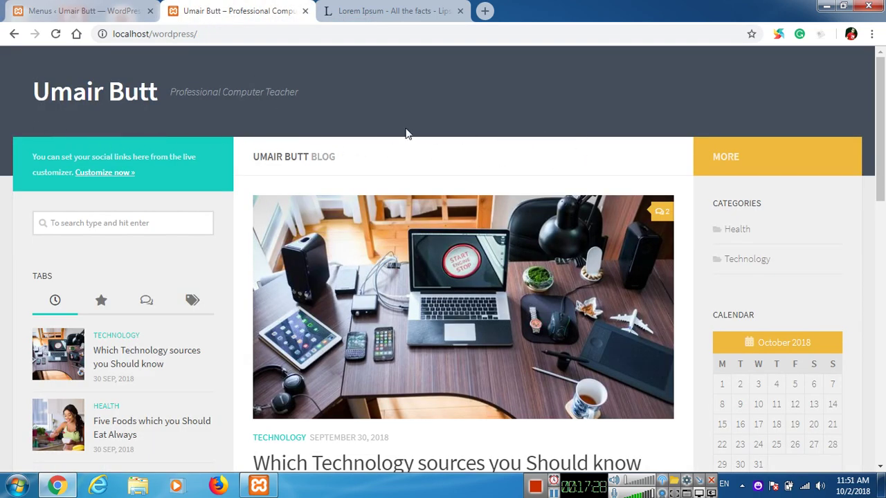
left_click(76, 9)
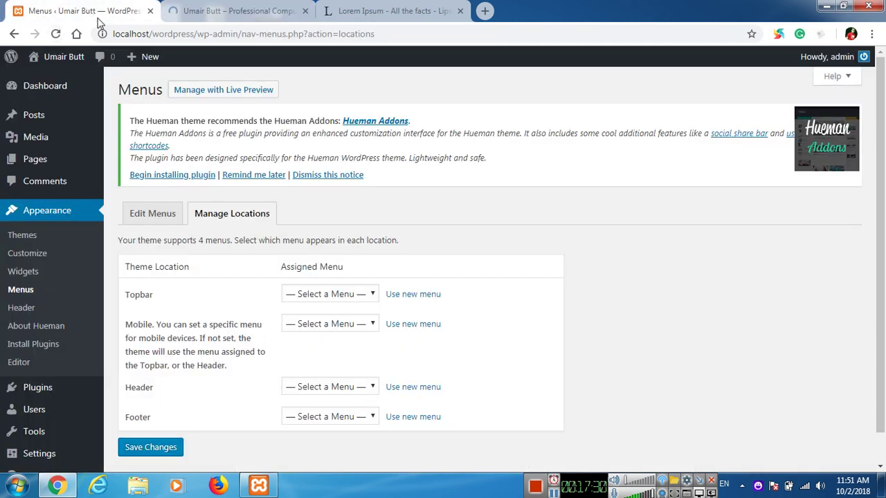
left_click(166, 8)
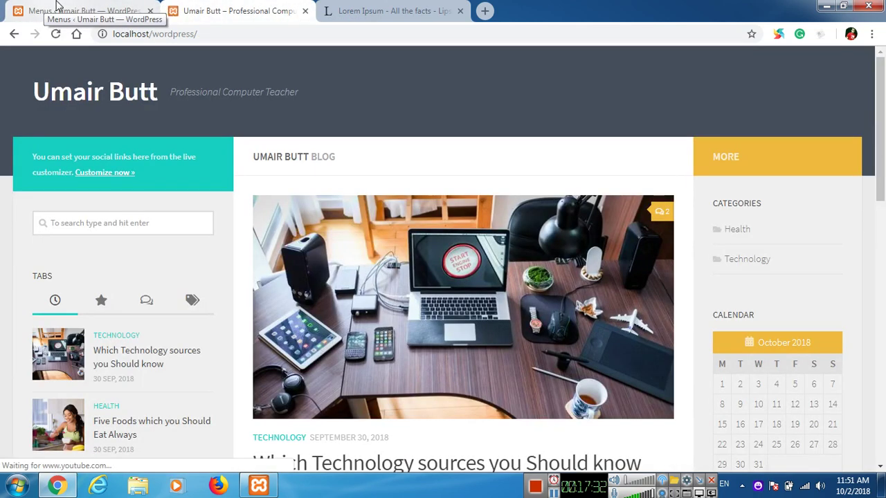
left_click(62, 8)
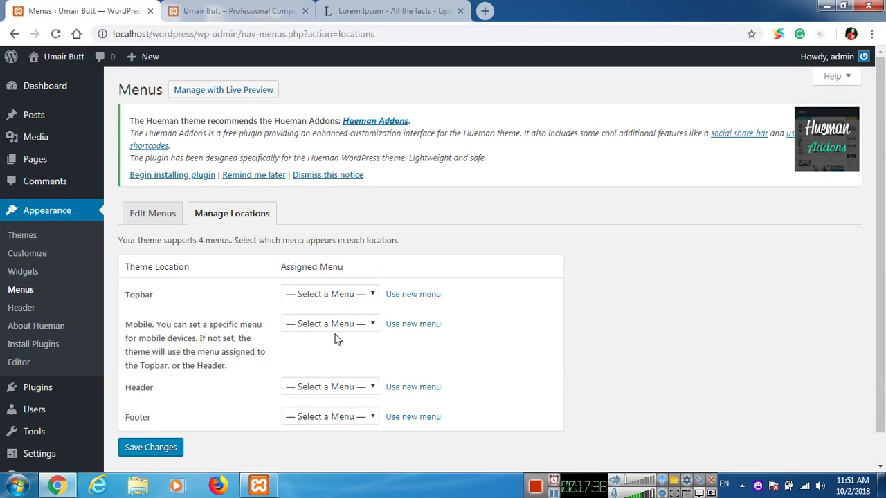
Step: Set the Header location to My Main Menu and save the location changes
left_click(334, 387)
left_click(341, 415)
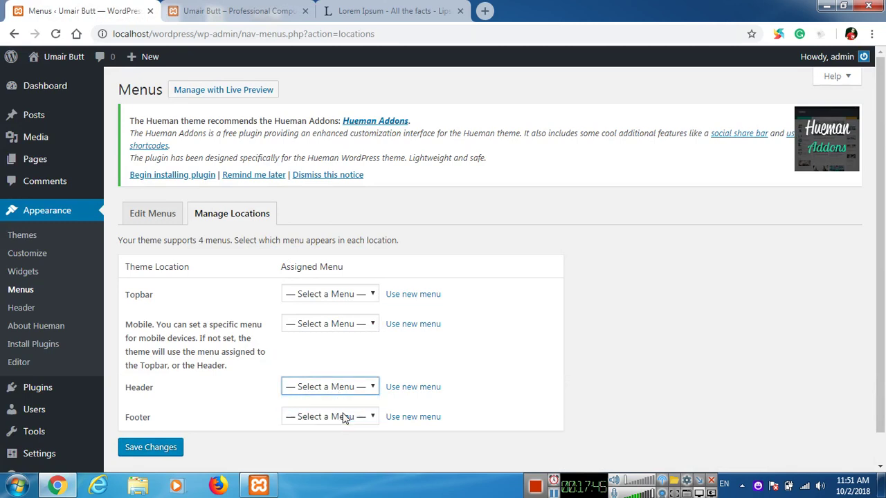
left_click(136, 449)
left_click(225, 11)
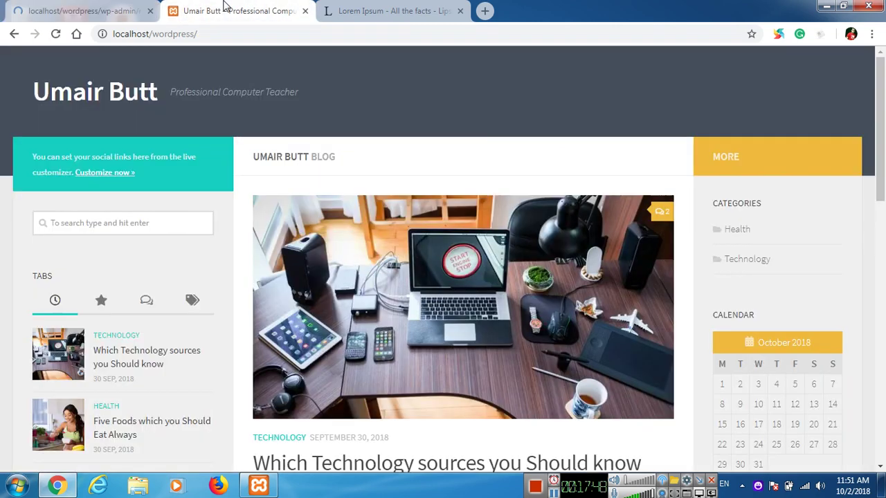
Step: Reload the live site and browse the Technology, Health and Fashion pages from the header menu
left_click(55, 34)
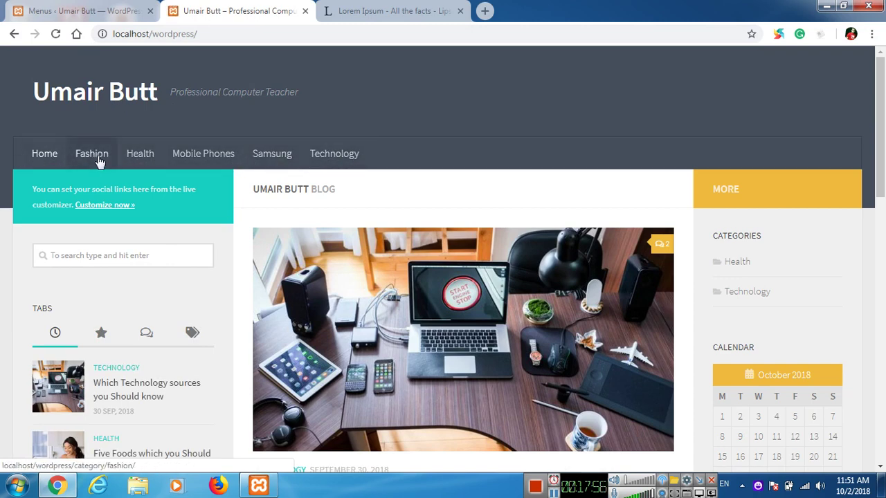
left_click(322, 155)
scroll(542, 283, "down", 2)
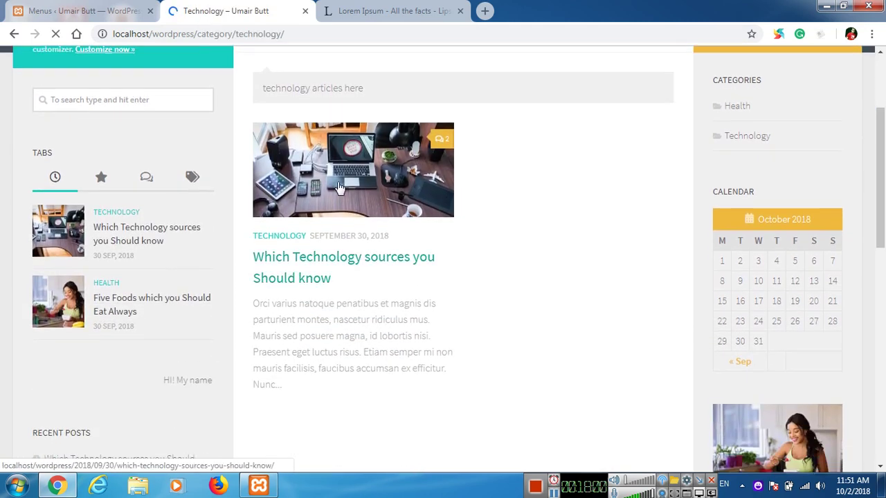
scroll(366, 307, "up", 2)
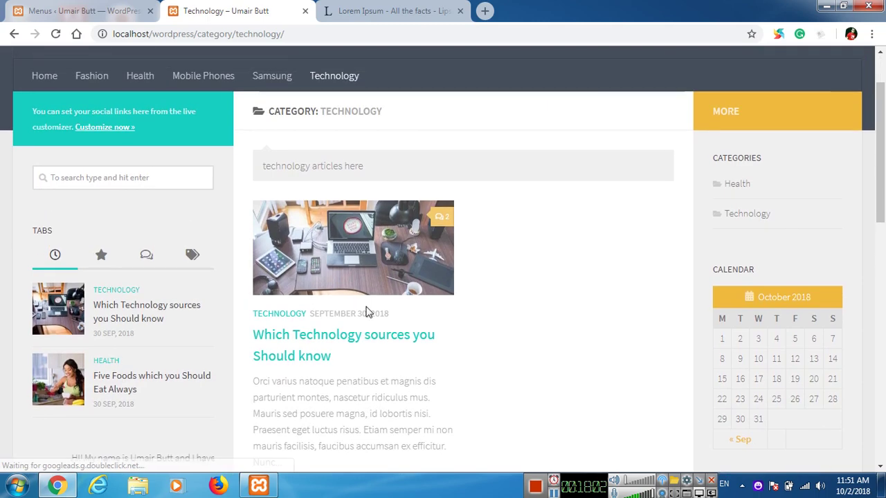
scroll(366, 312, "up", 1)
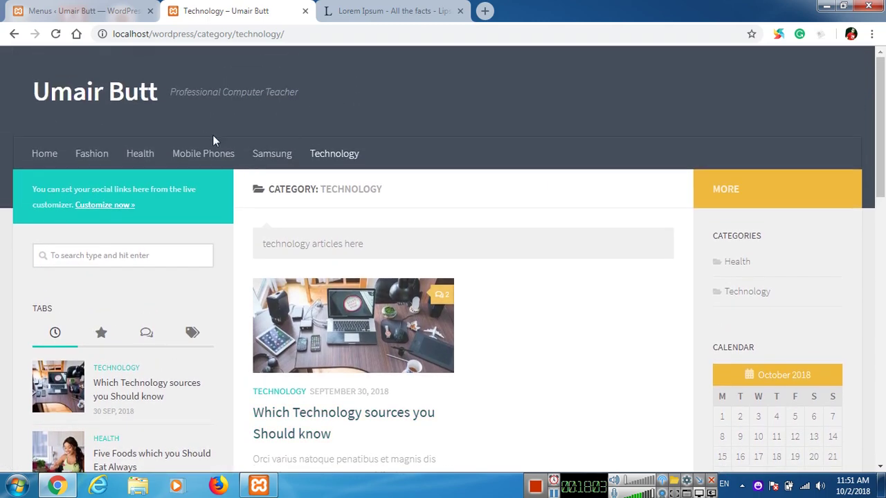
left_click(138, 155)
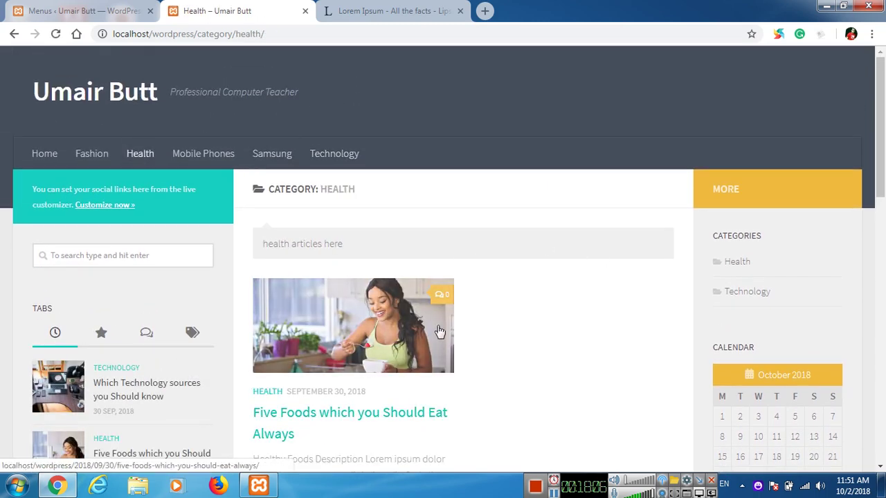
left_click(90, 154)
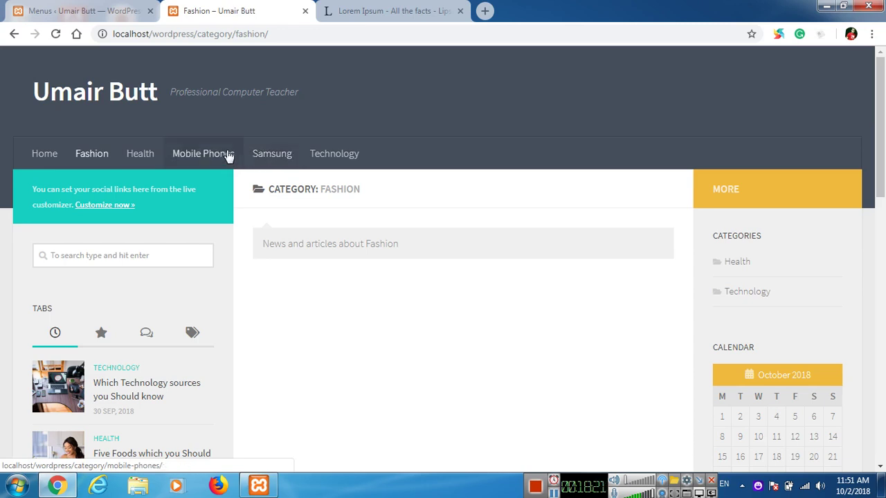
left_click(81, 8)
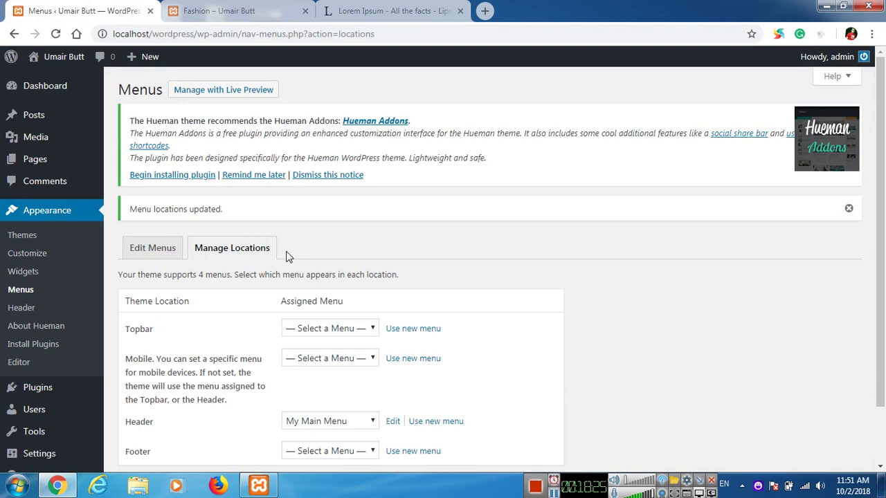
Step: Nest Samsung under Mobile Phones in My Main Menu and save the menu
left_click(168, 248)
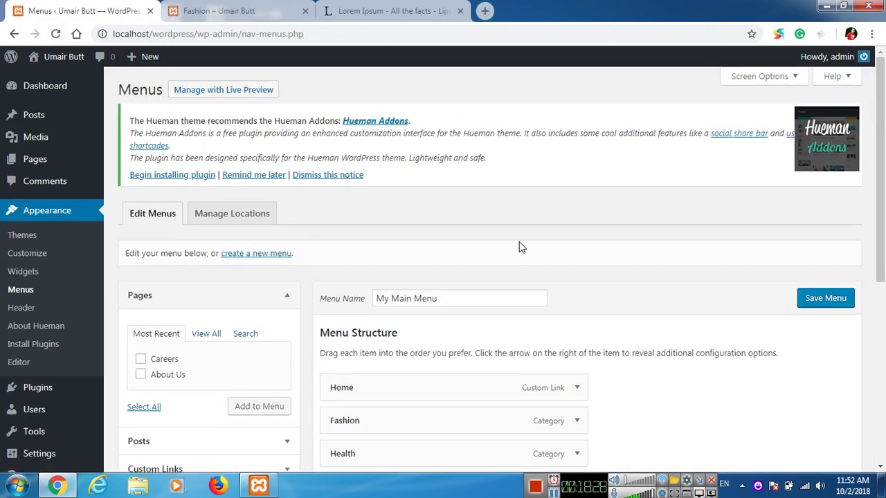
scroll(519, 247, "down", 2)
scroll(519, 247, "down", 1)
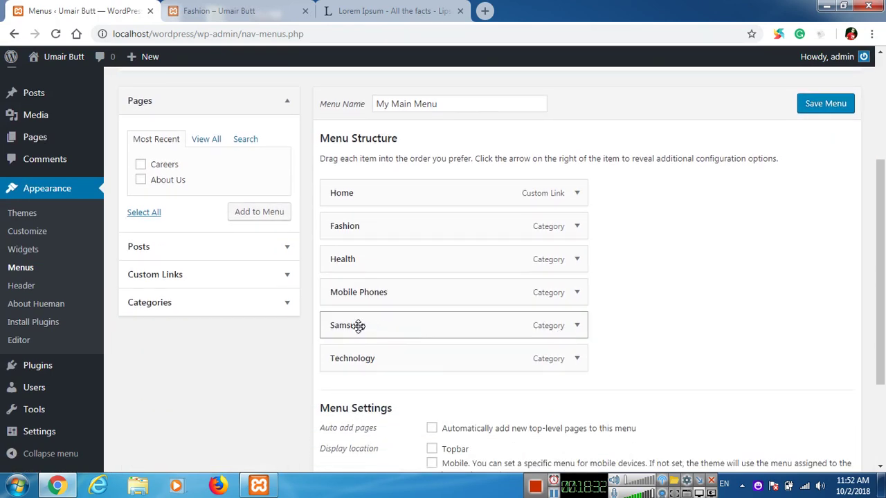
left_click_drag(358, 327, 387, 320)
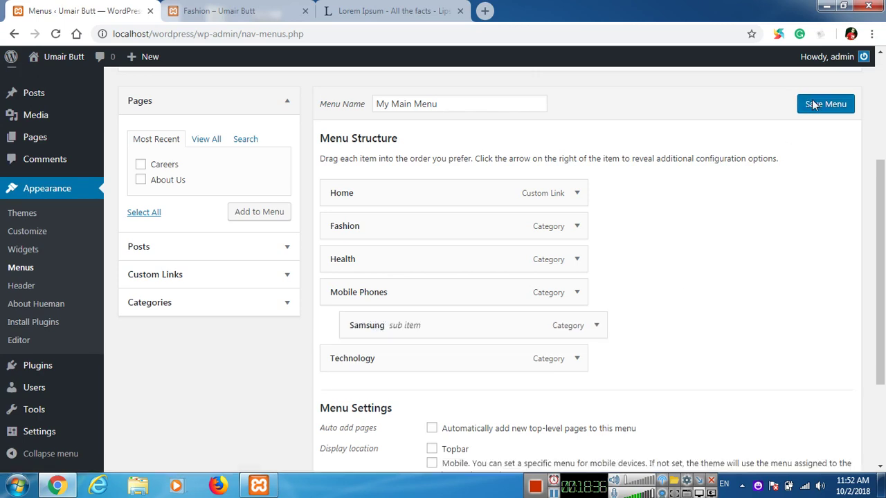
left_click(813, 104)
Step: Reload the live site to check the Mobile Phones dropdown showing Samsung
left_click(276, 11)
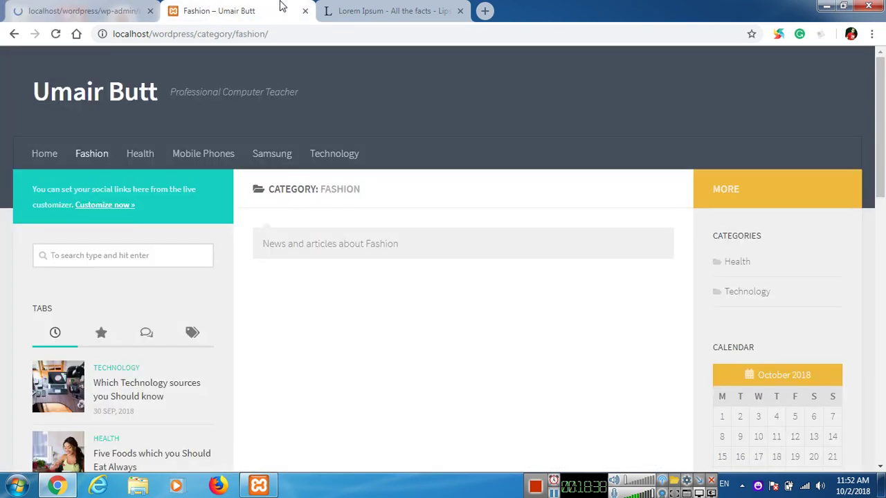
left_click(56, 35)
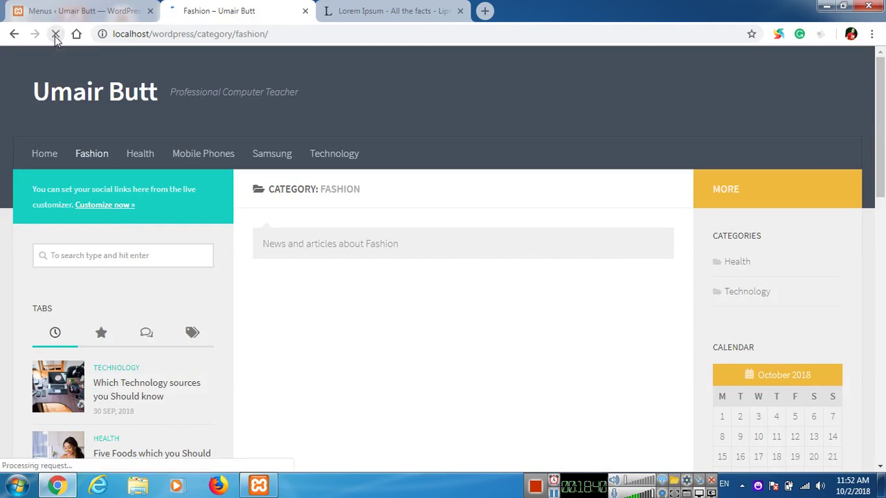
mouse_move(230, 168)
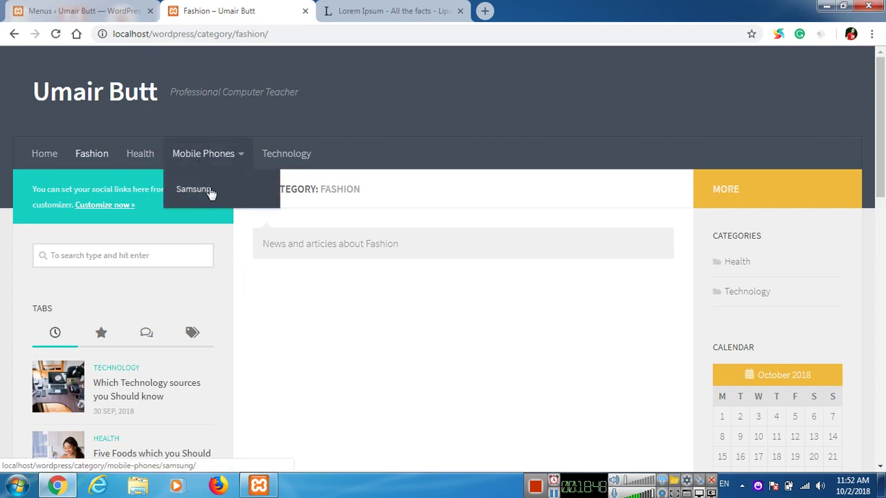
left_click(62, 8)
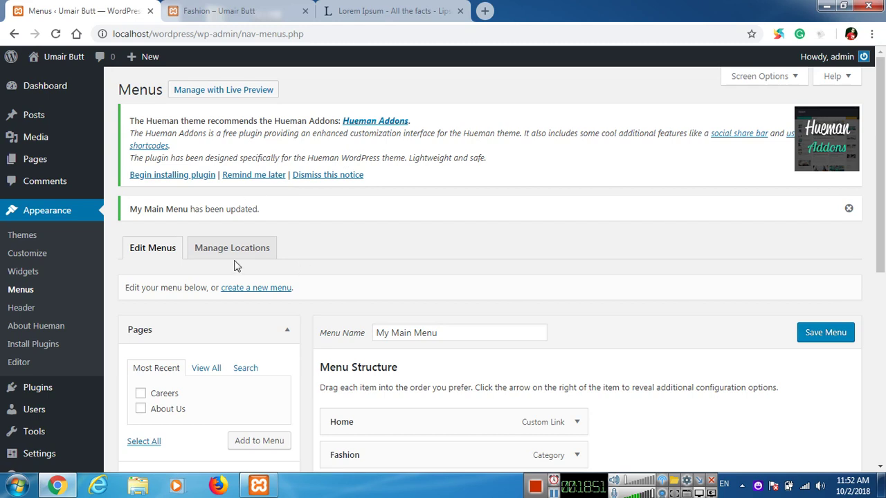
Step: Create a menu named My Top Menu with the About Us and Careers pages, and save it
left_click(267, 289)
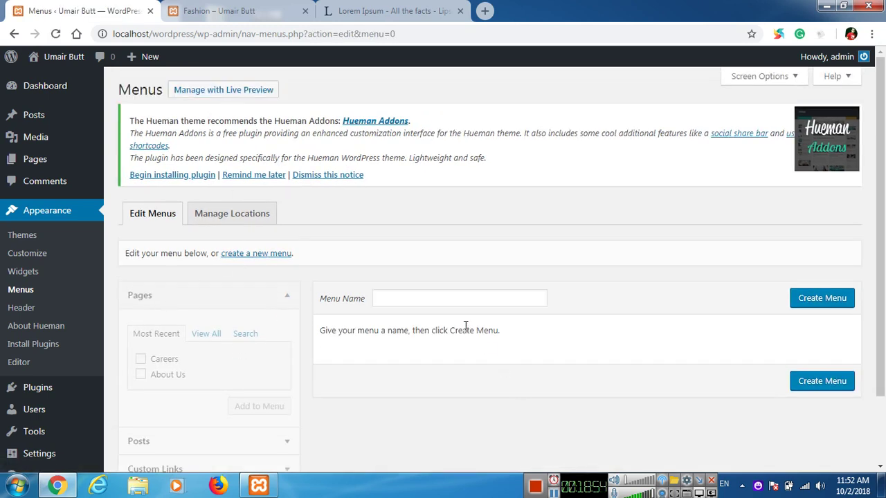
left_click(468, 299)
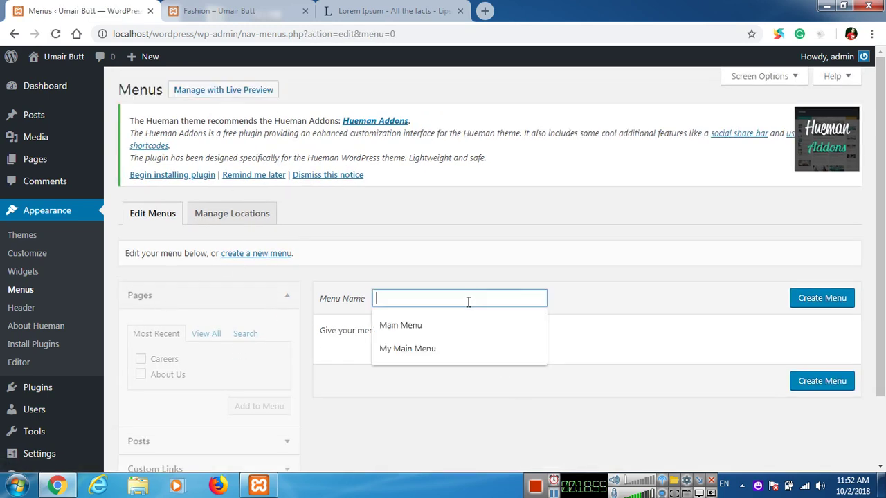
type("My Top Menu")
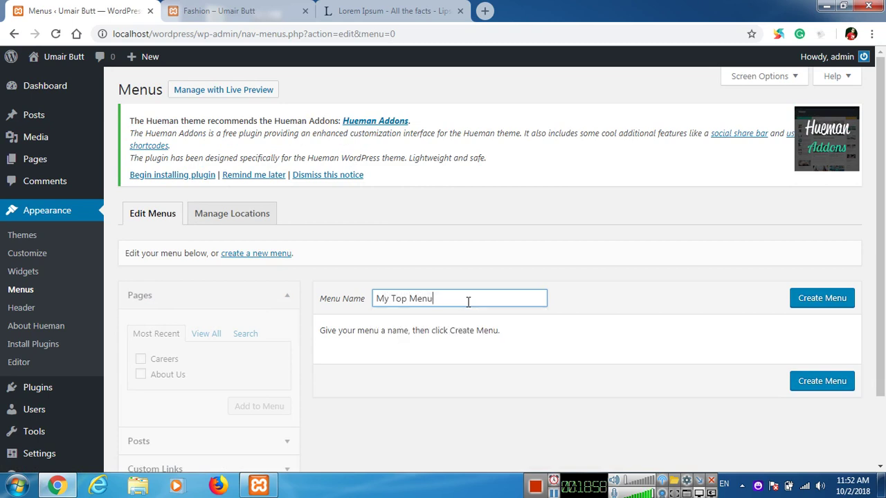
key("Return")
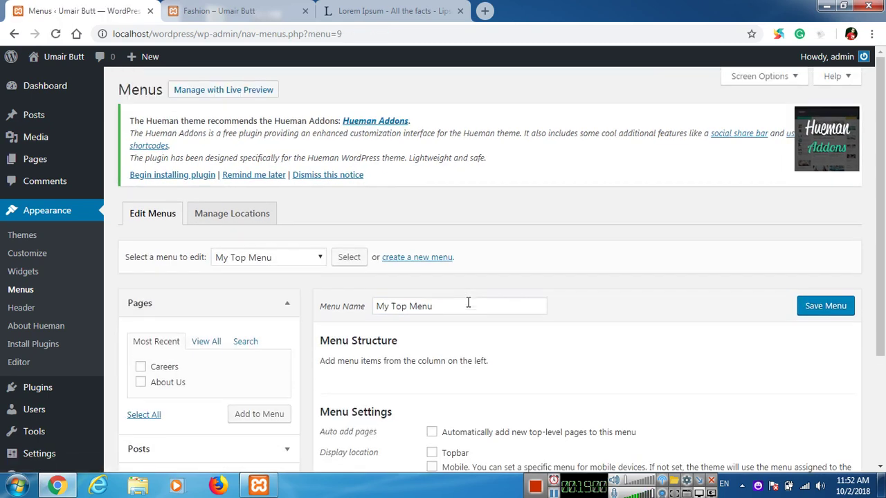
scroll(211, 261, "down", 3)
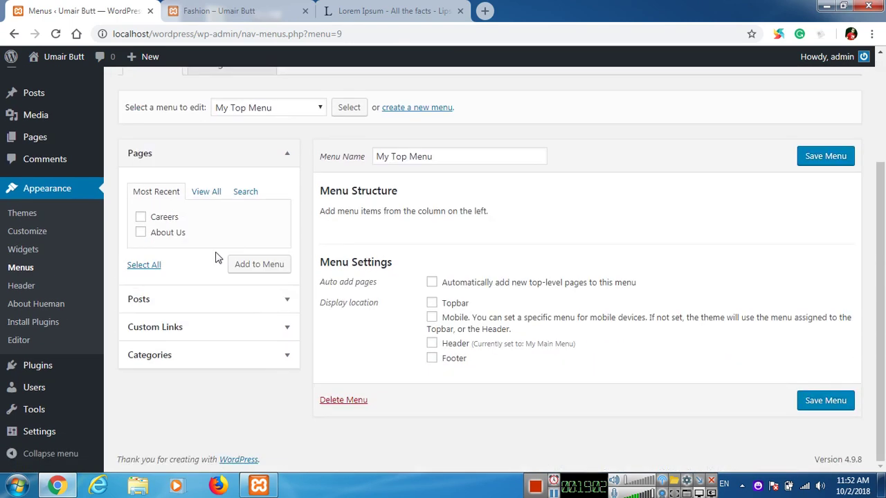
left_click(213, 193)
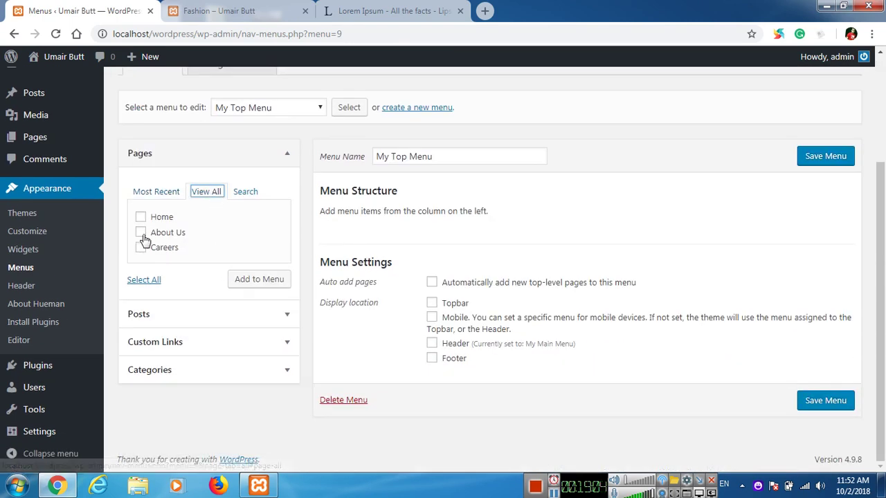
left_click(141, 236)
left_click(141, 248)
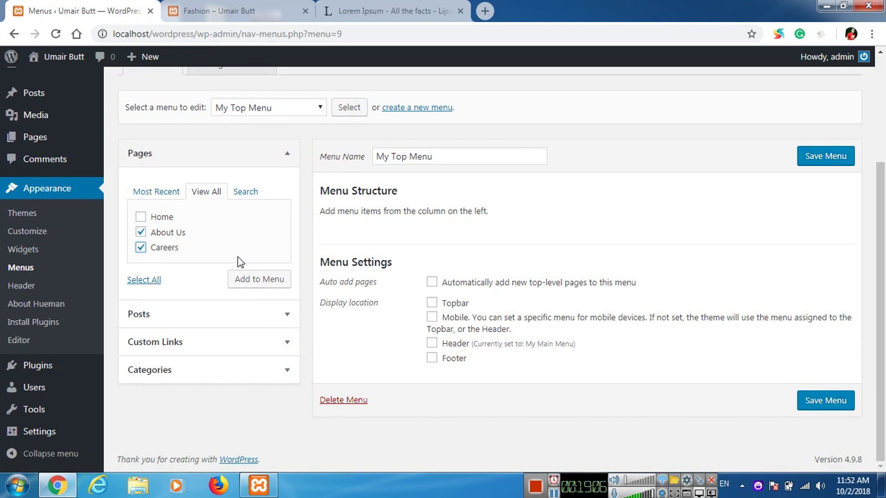
left_click(258, 287)
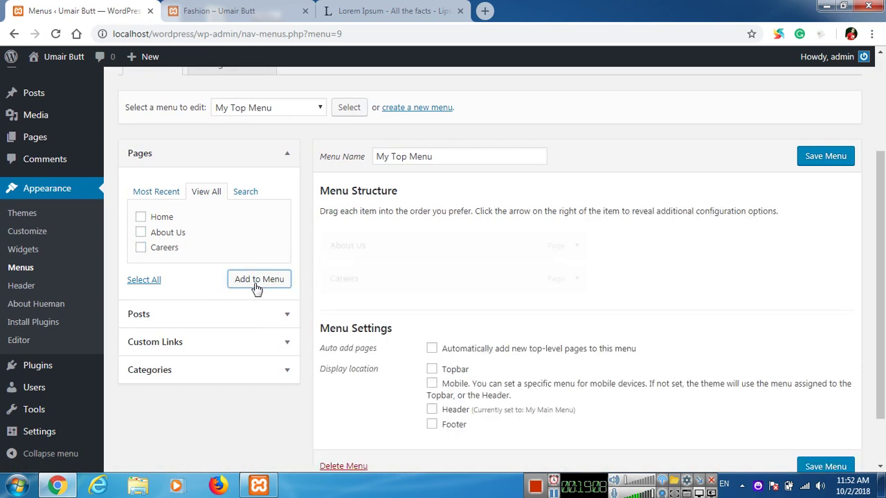
left_click(825, 163)
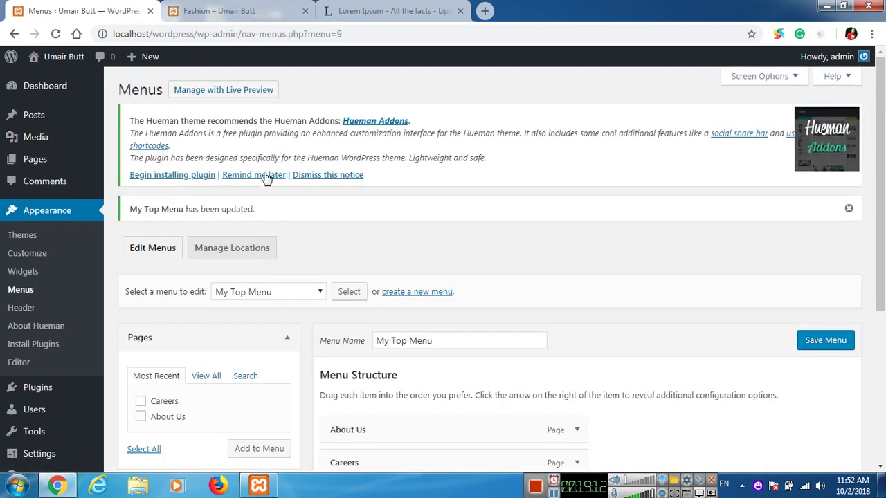
Step: Assign My Top Menu to the Topbar location and save the location settings
left_click(244, 241)
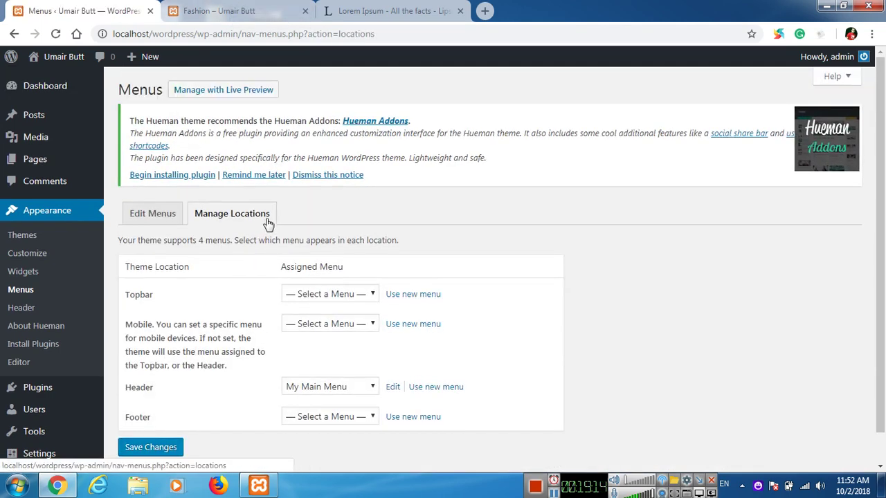
scroll(282, 216, "down", 1)
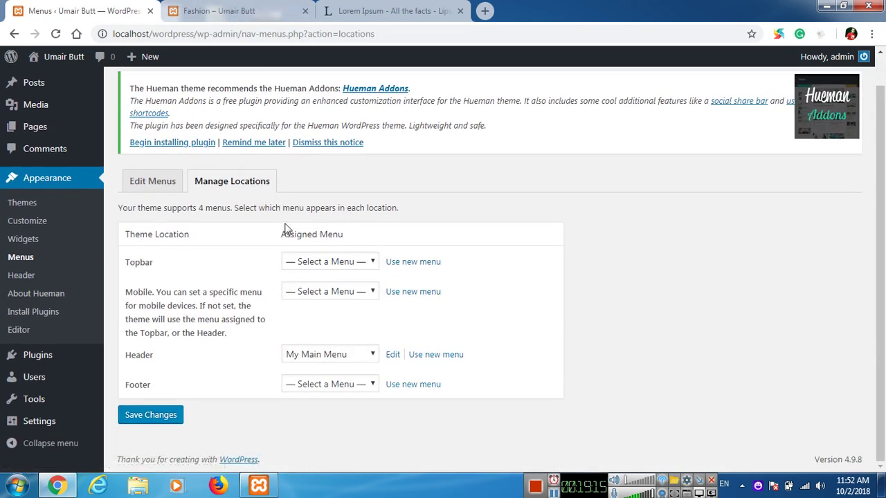
left_click(360, 263)
left_click(319, 303)
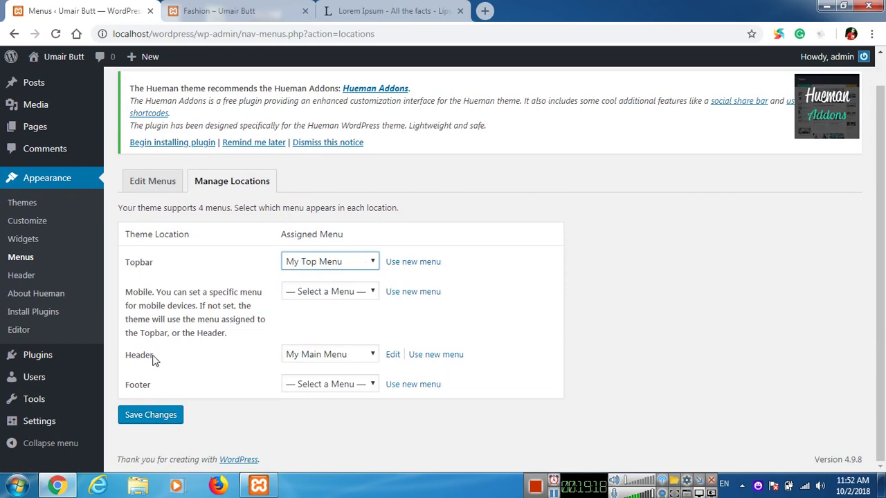
left_click(136, 420)
left_click(262, 8)
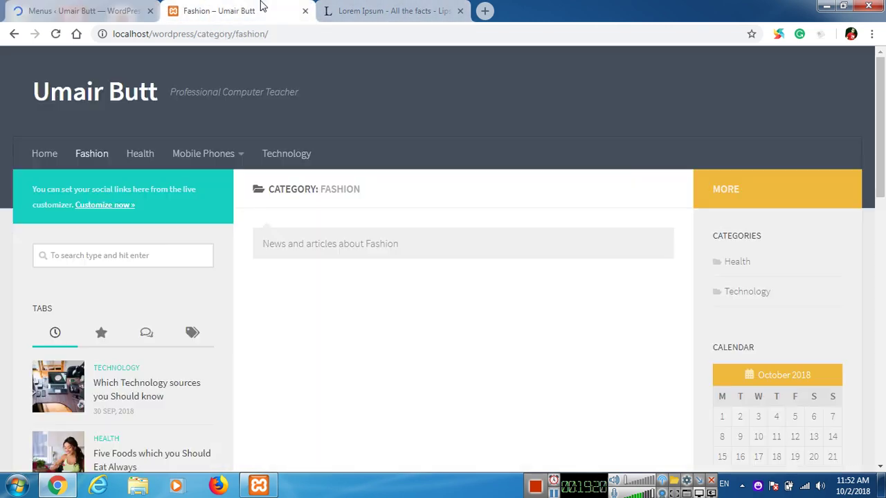
Step: Test the live site's new topbar by opening the Careers page, then return home
left_click(139, 104)
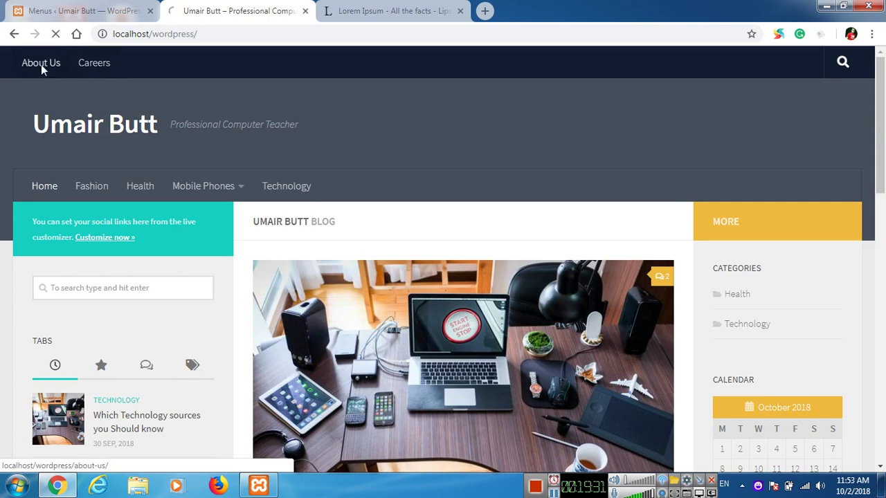
scroll(409, 270, "down", 2)
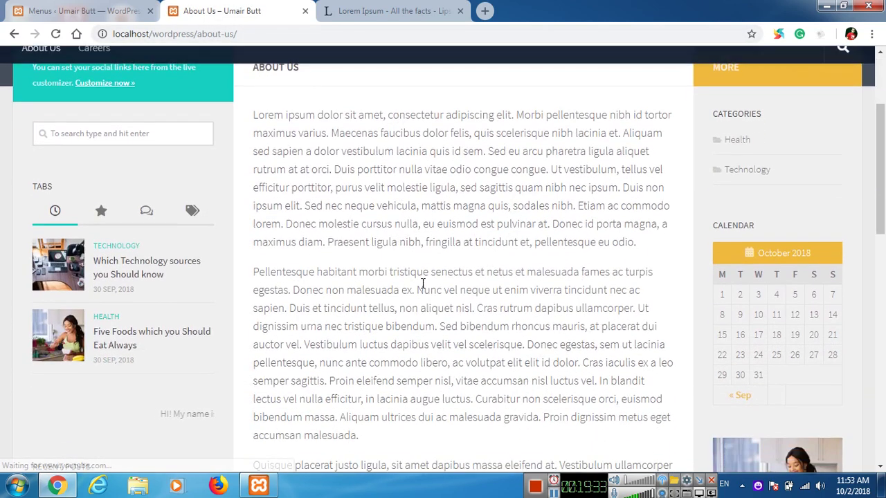
scroll(442, 325, "up", 2)
left_click(106, 64)
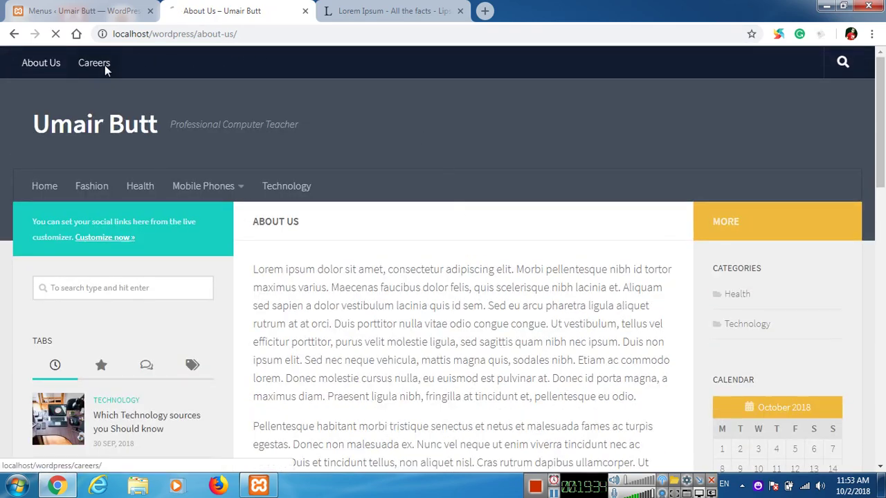
scroll(476, 261, "down", 4)
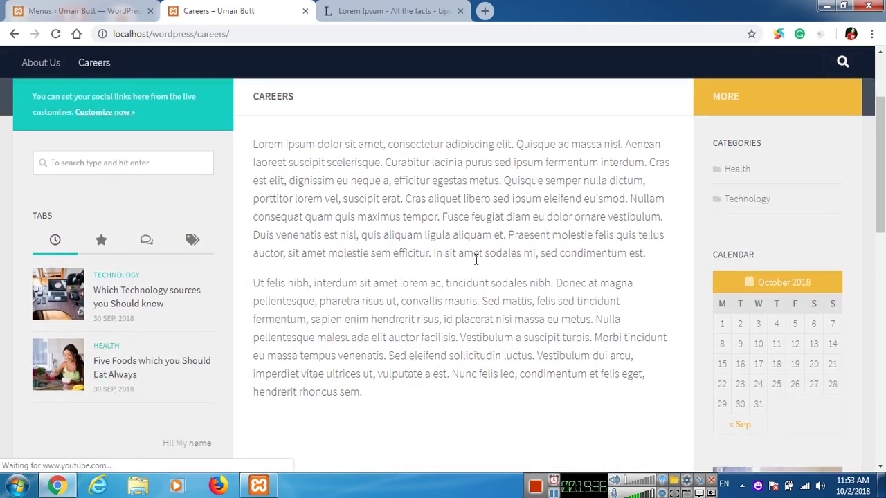
scroll(476, 261, "up", 4)
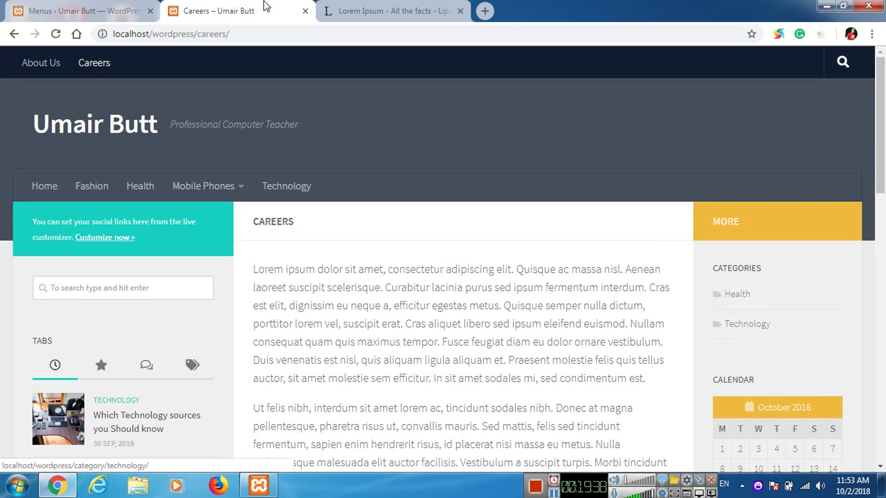
left_click(76, 130)
left_click(99, 8)
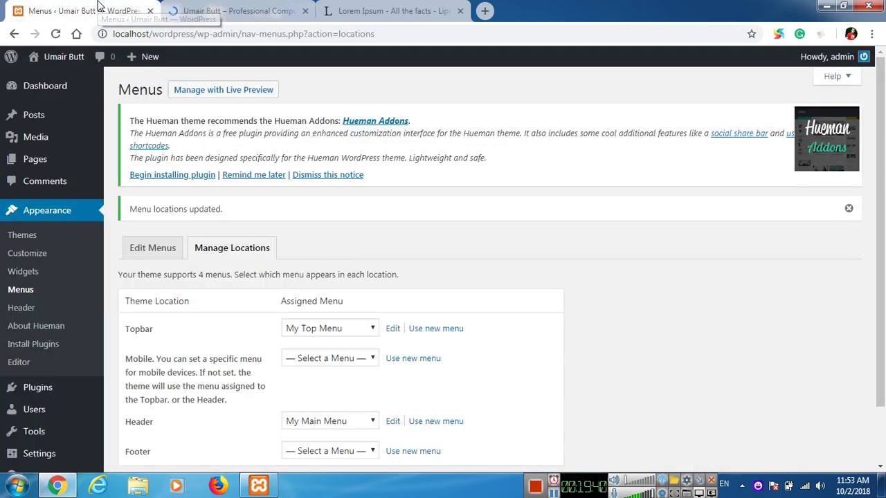
Step: Leave the Footer location unchanged and return to editing My Top Menu
scroll(362, 317, "down", 1)
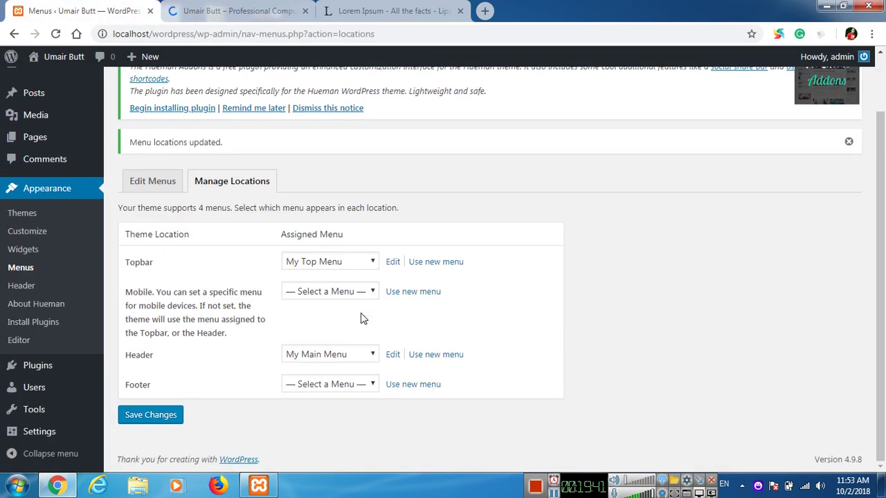
left_click(332, 386)
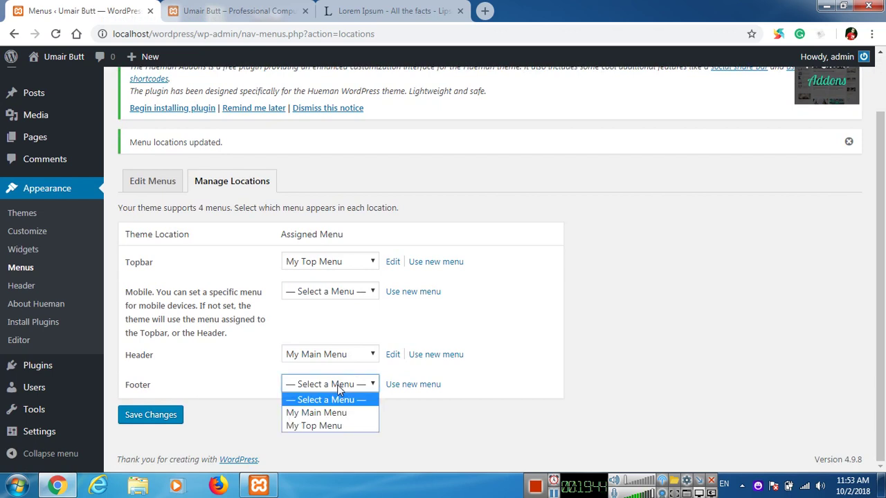
left_click(337, 385)
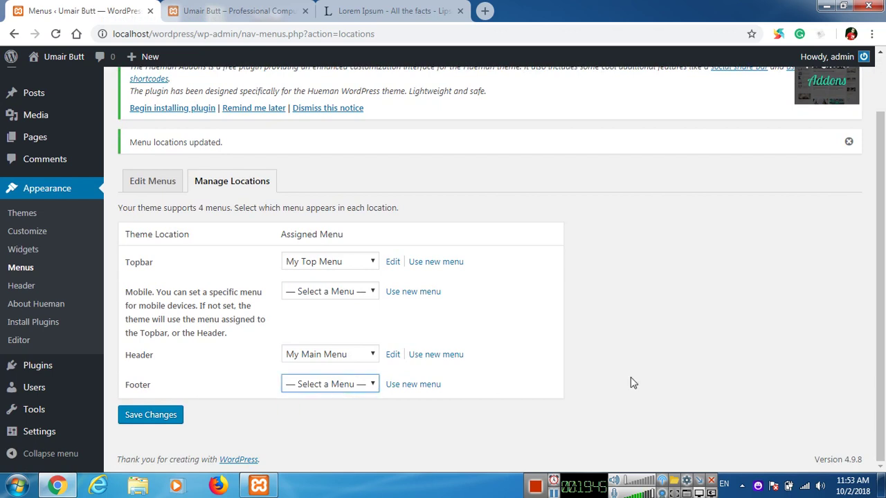
left_click(166, 180)
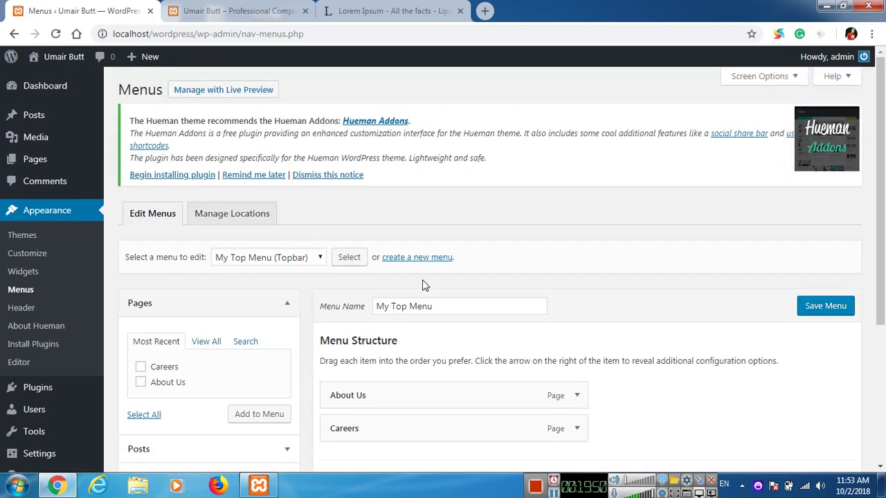
Step: Start a new menu and enter the name My Footer Menu
left_click(432, 265)
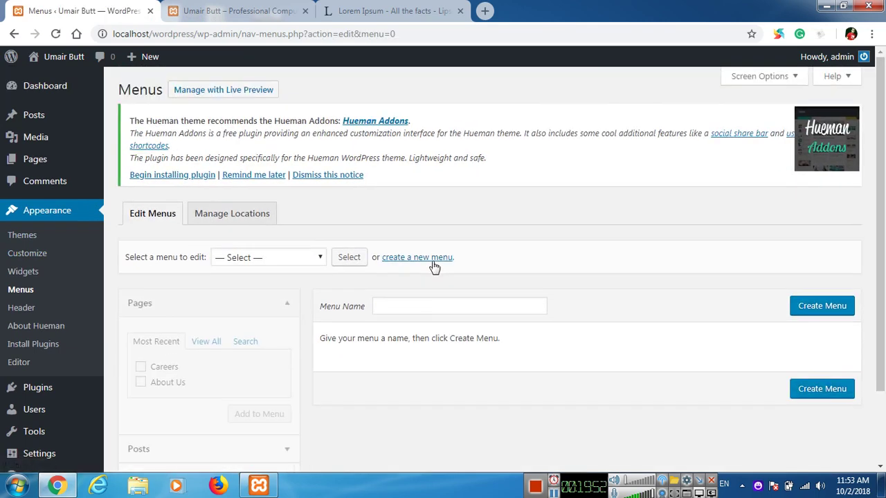
scroll(514, 267, "down", 2)
left_click(511, 214)
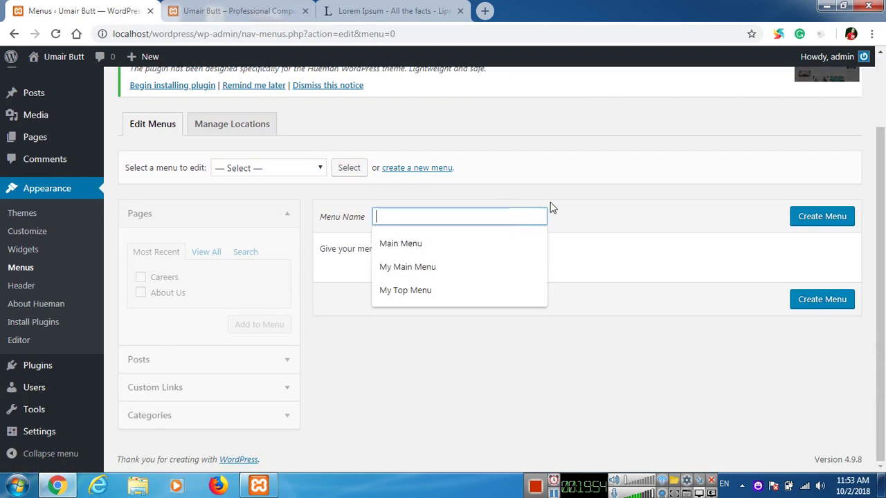
type("My Footer Menu")
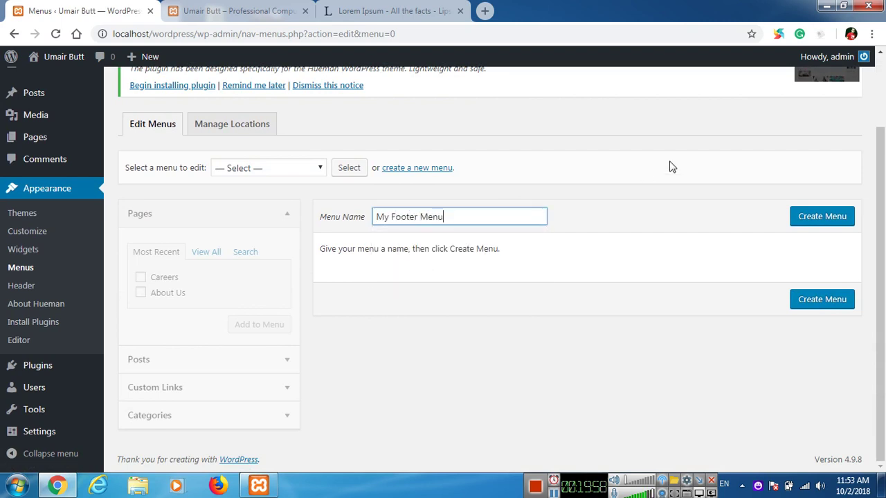
key("Return")
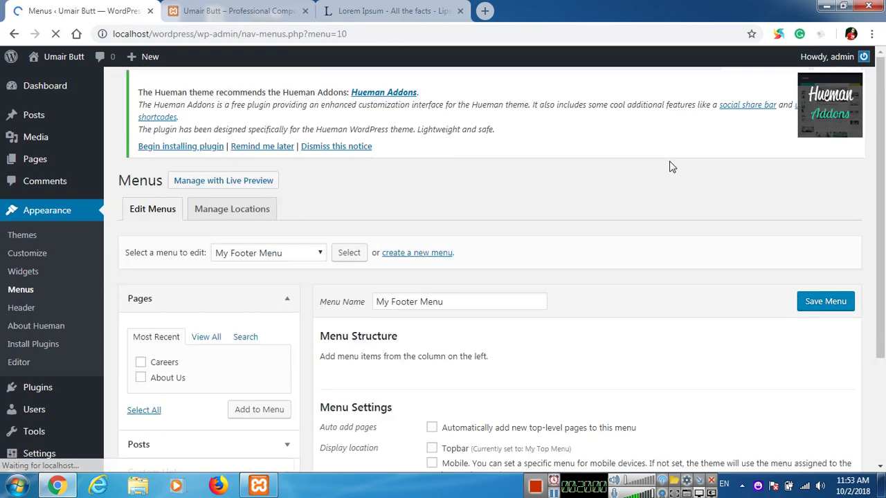
Step: Add the About Us and Careers pages to My Footer Menu
scroll(387, 287, "down", 2)
scroll(222, 346, "down", 1)
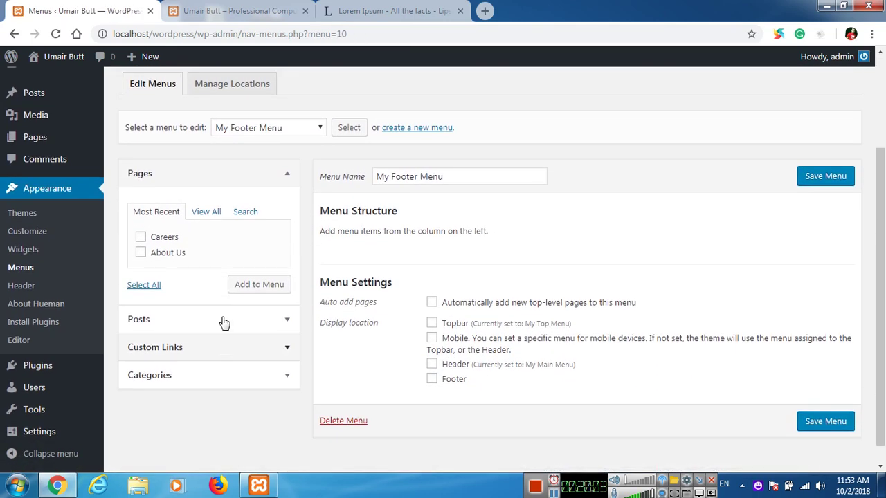
left_click(211, 215)
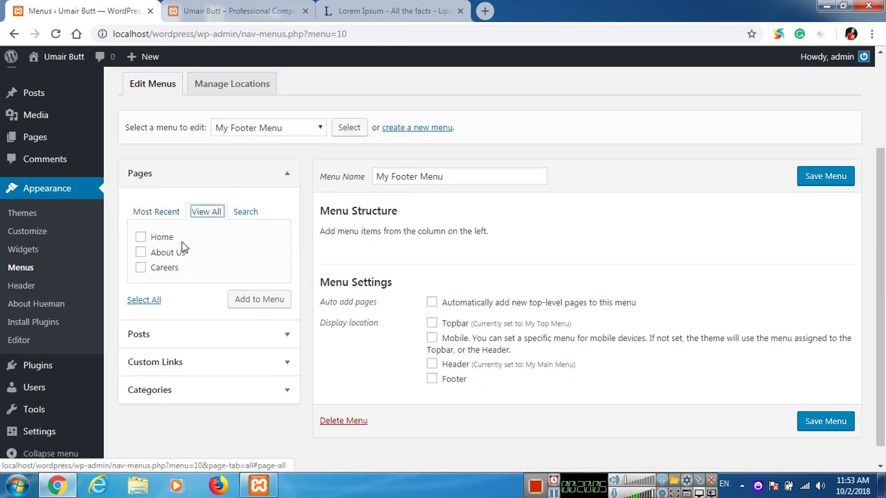
left_click(140, 253)
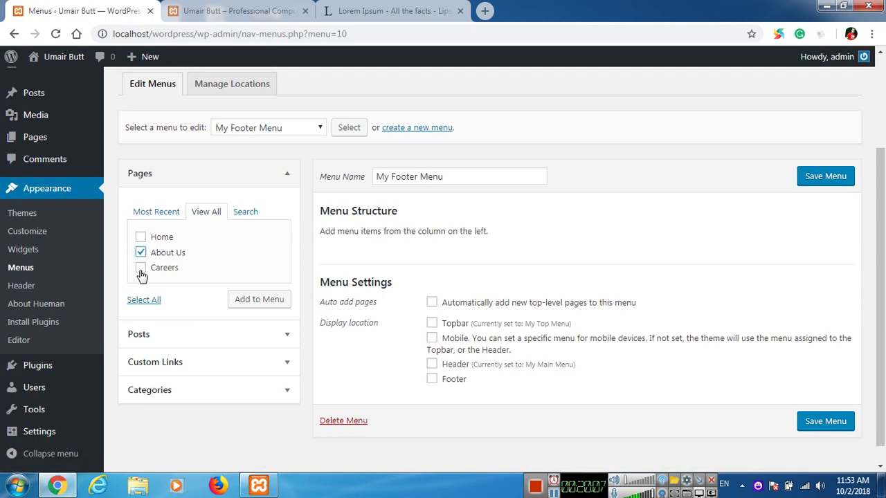
left_click(140, 268)
left_click(239, 299)
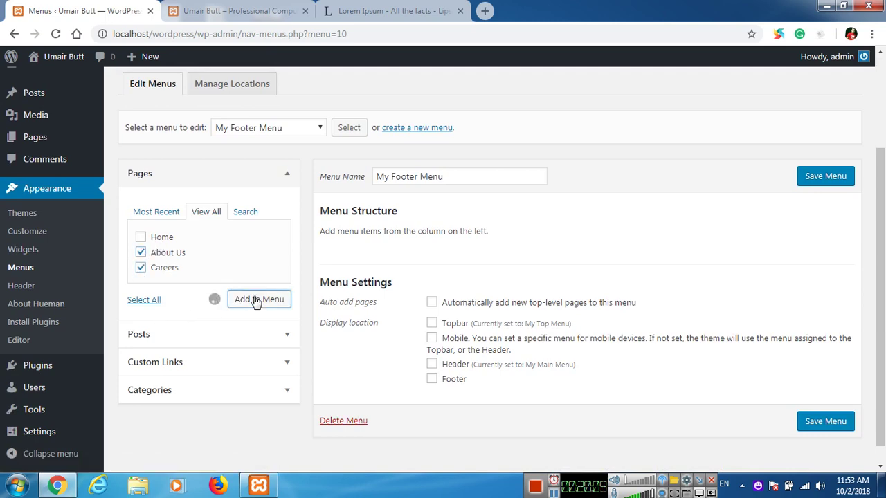
Step: Add the Fashion, Health, Mobile Phones, Samsung and Technology categories, then save the menu
left_click(190, 327)
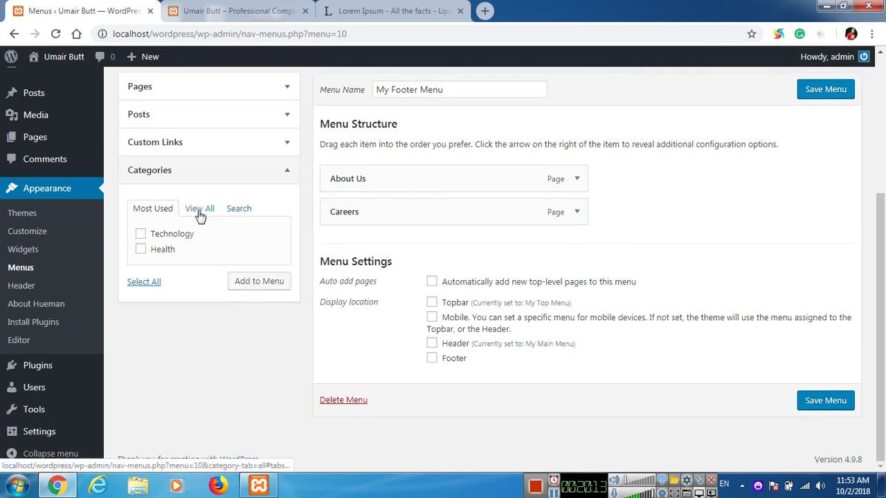
left_click(199, 211)
left_click(154, 235)
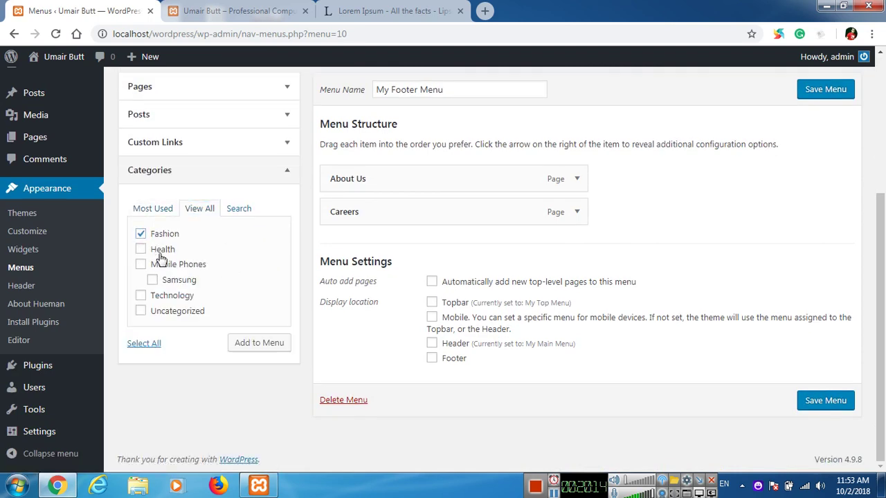
left_click(160, 251)
left_click(172, 267)
left_click(191, 285)
left_click(178, 296)
left_click(243, 343)
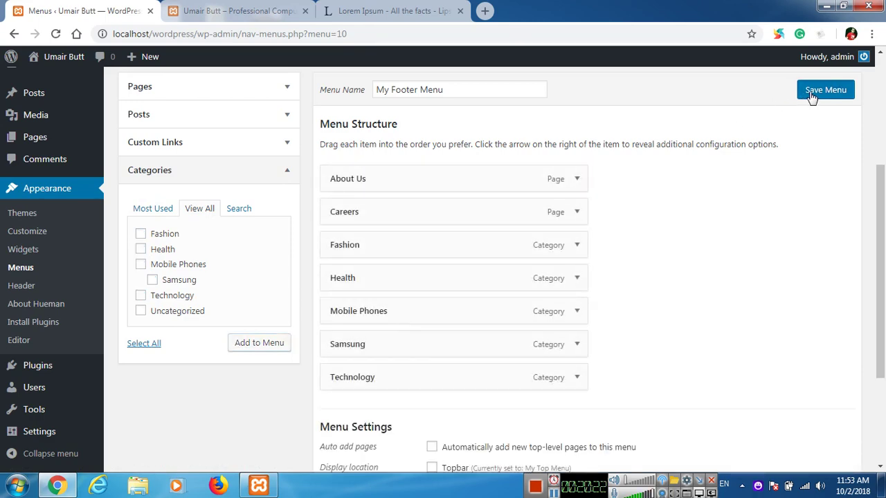
left_click(811, 92)
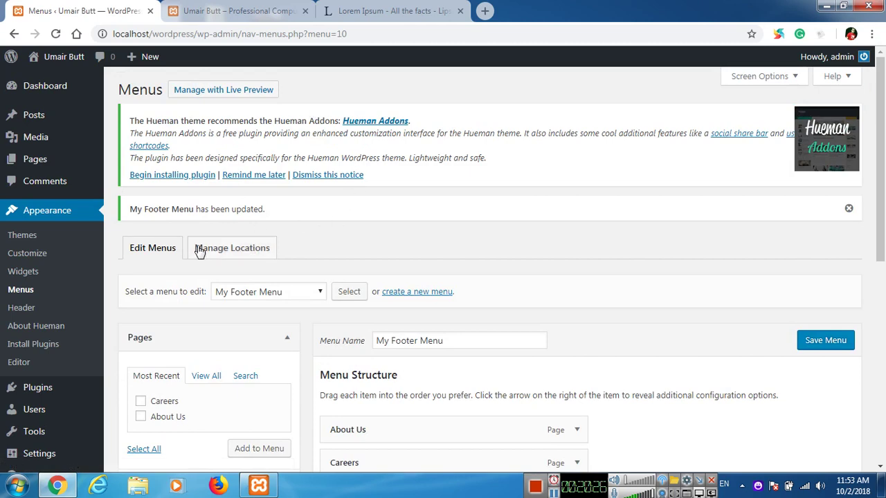
Step: Assign My Footer Menu to the Footer location and save the location settings
left_click(255, 250)
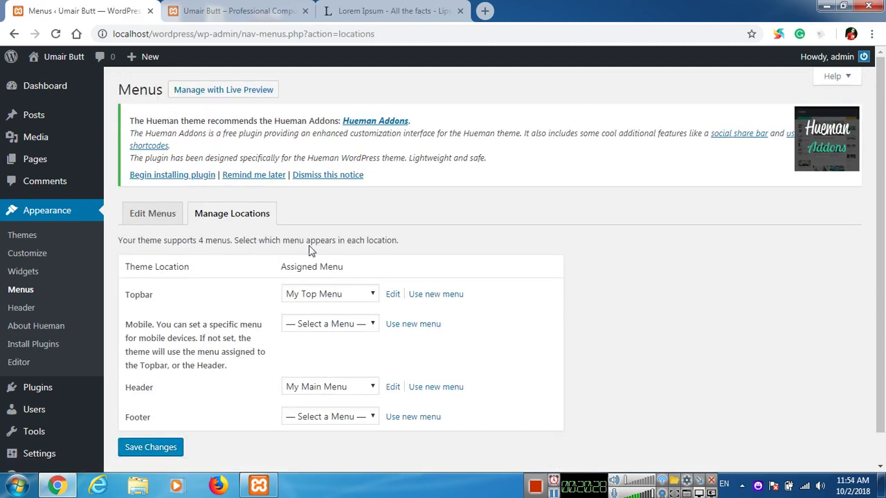
scroll(332, 263, "down", 1)
left_click(325, 385)
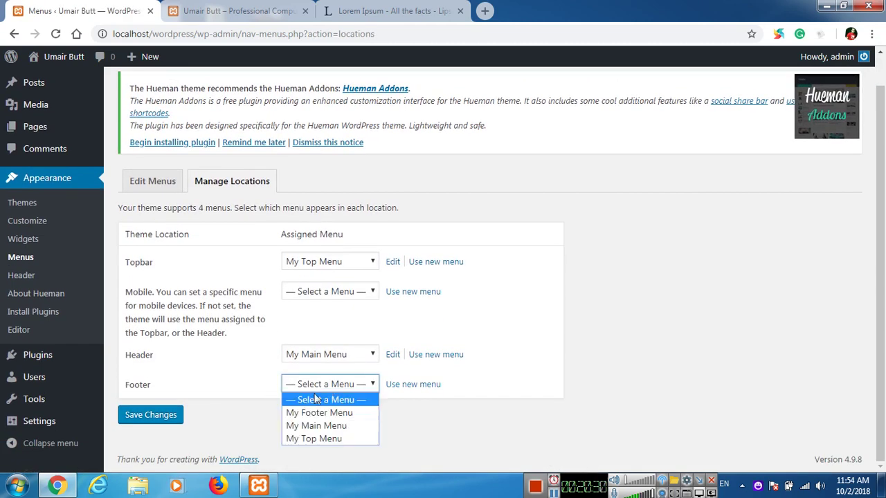
left_click(353, 413)
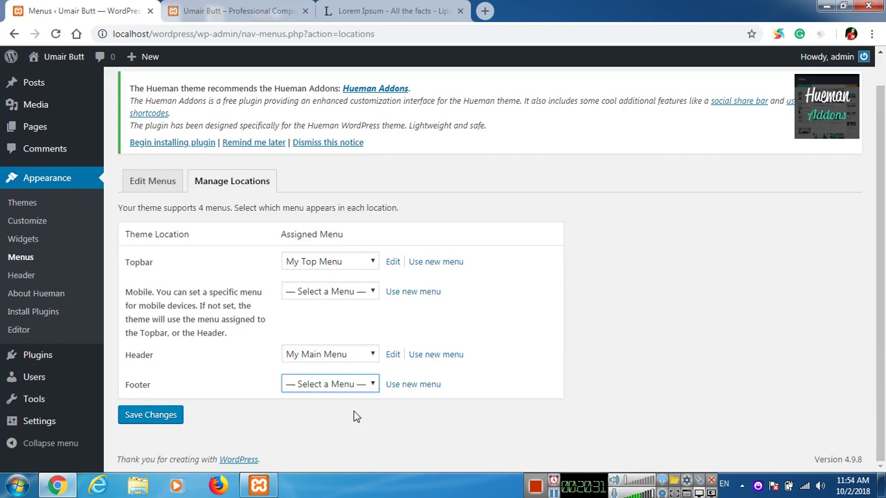
left_click(151, 415)
left_click(229, 10)
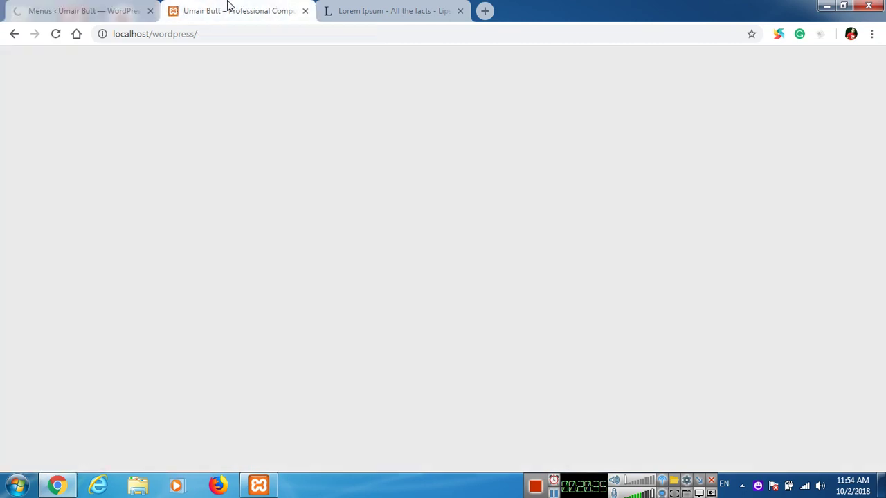
left_click(57, 35)
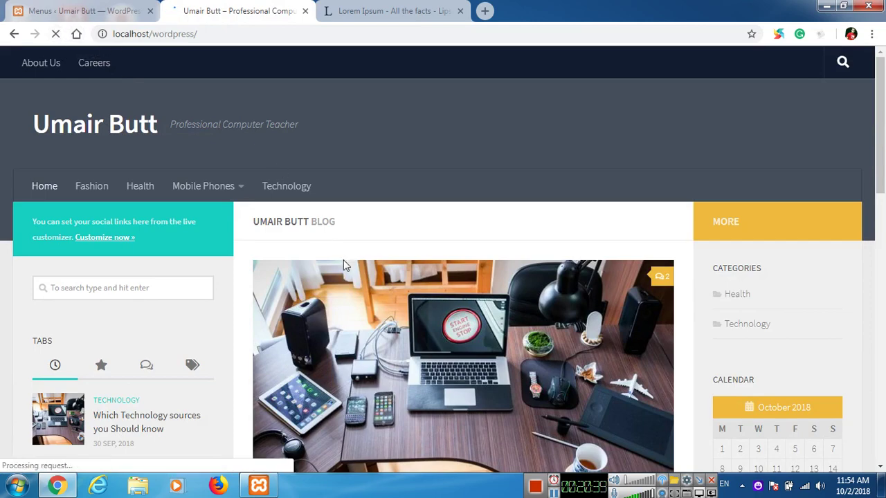
scroll(340, 257, "down", 2)
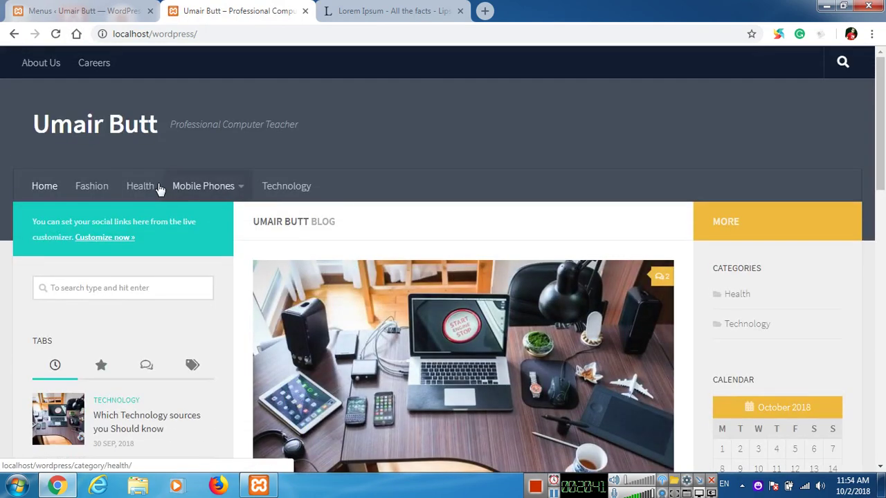
scroll(425, 249, "down", 10)
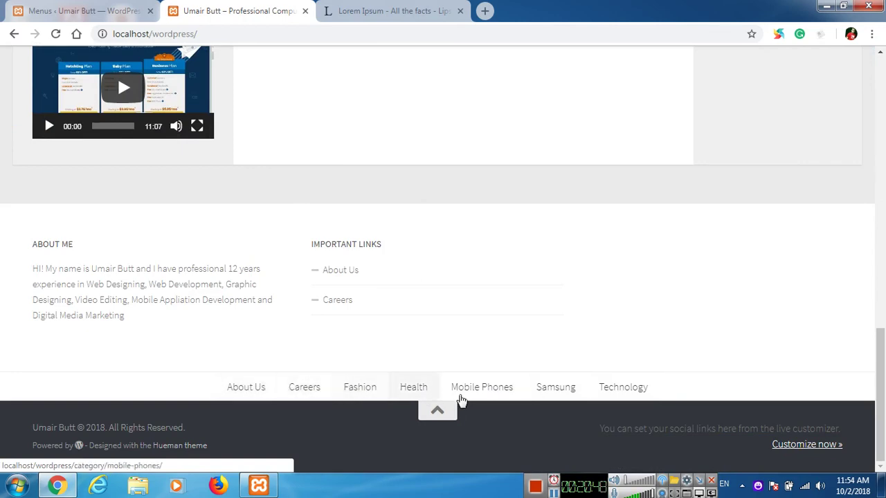
scroll(534, 330, "up", 15)
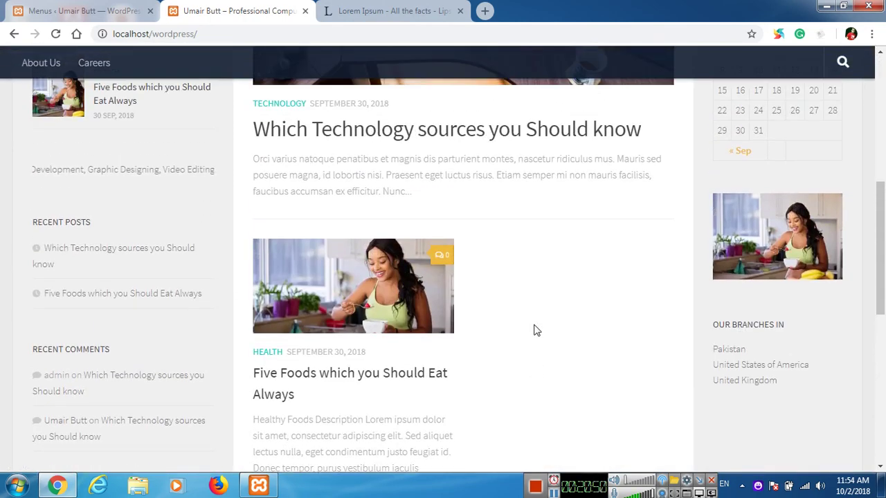